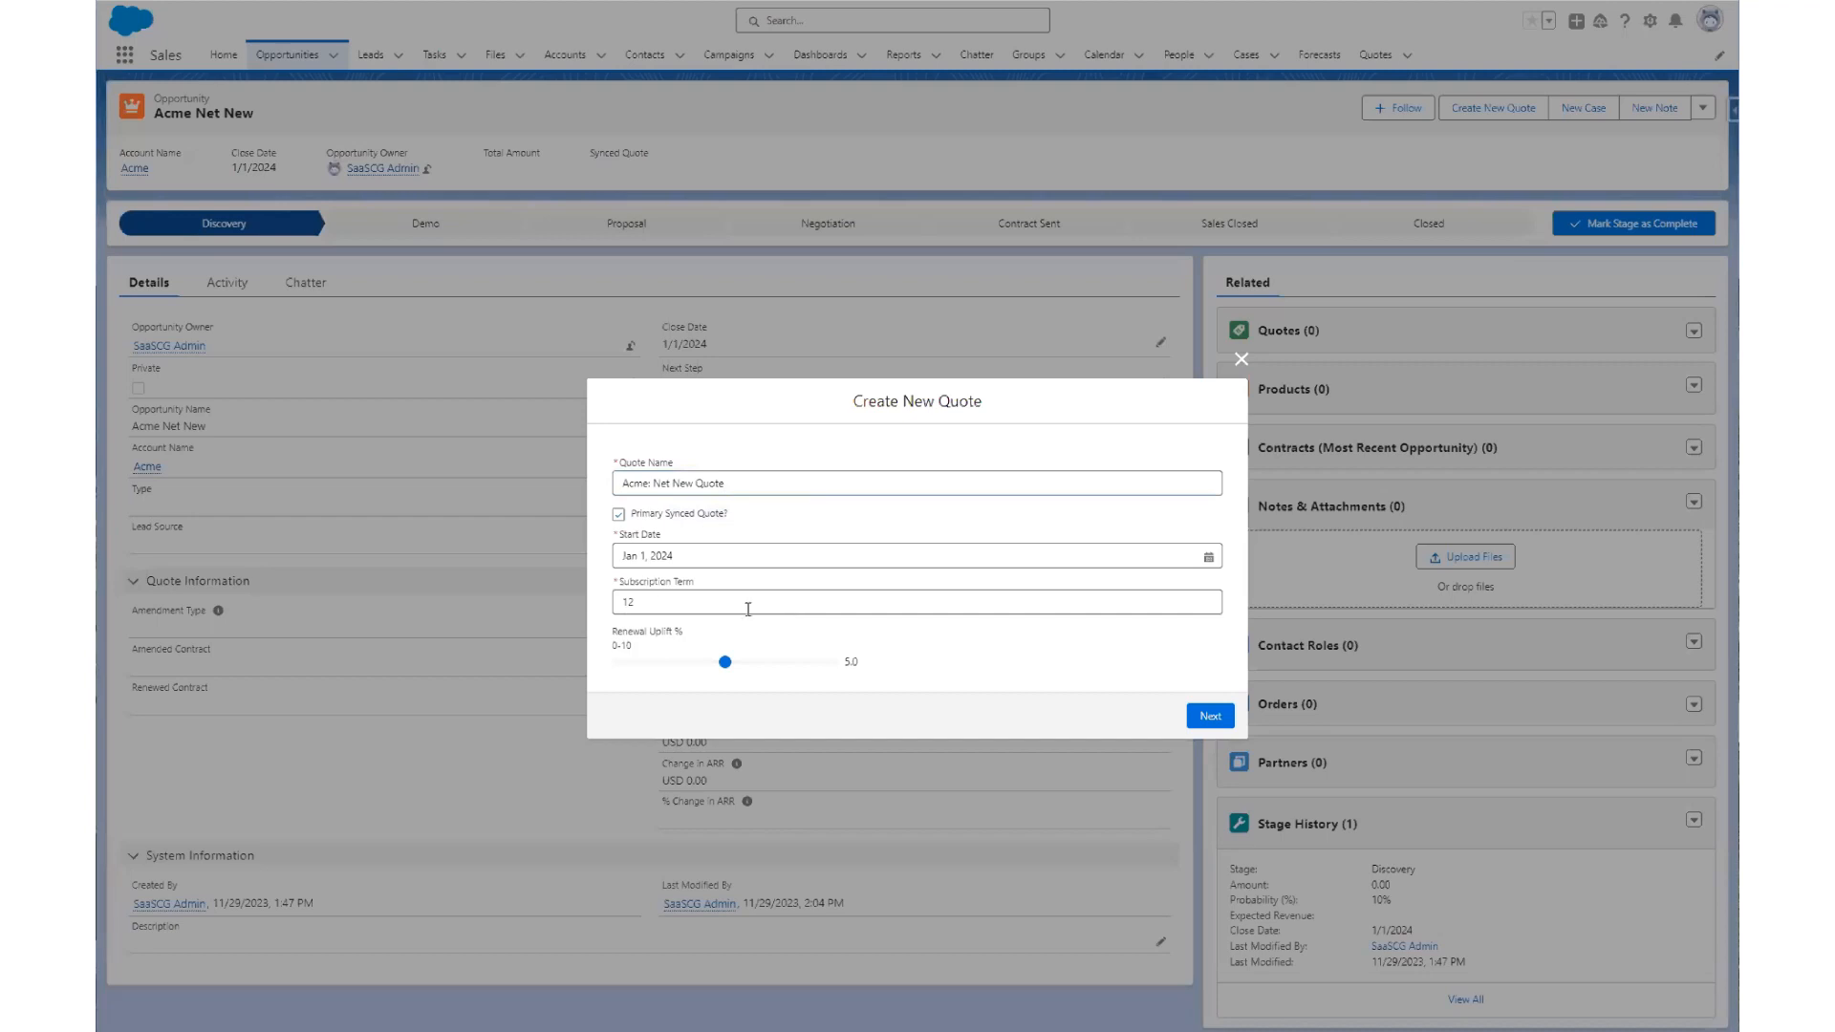
Create the Acme: Net New Quote with a subscription term of 12 and open the new quote from the opportunity
left_click(645, 601)
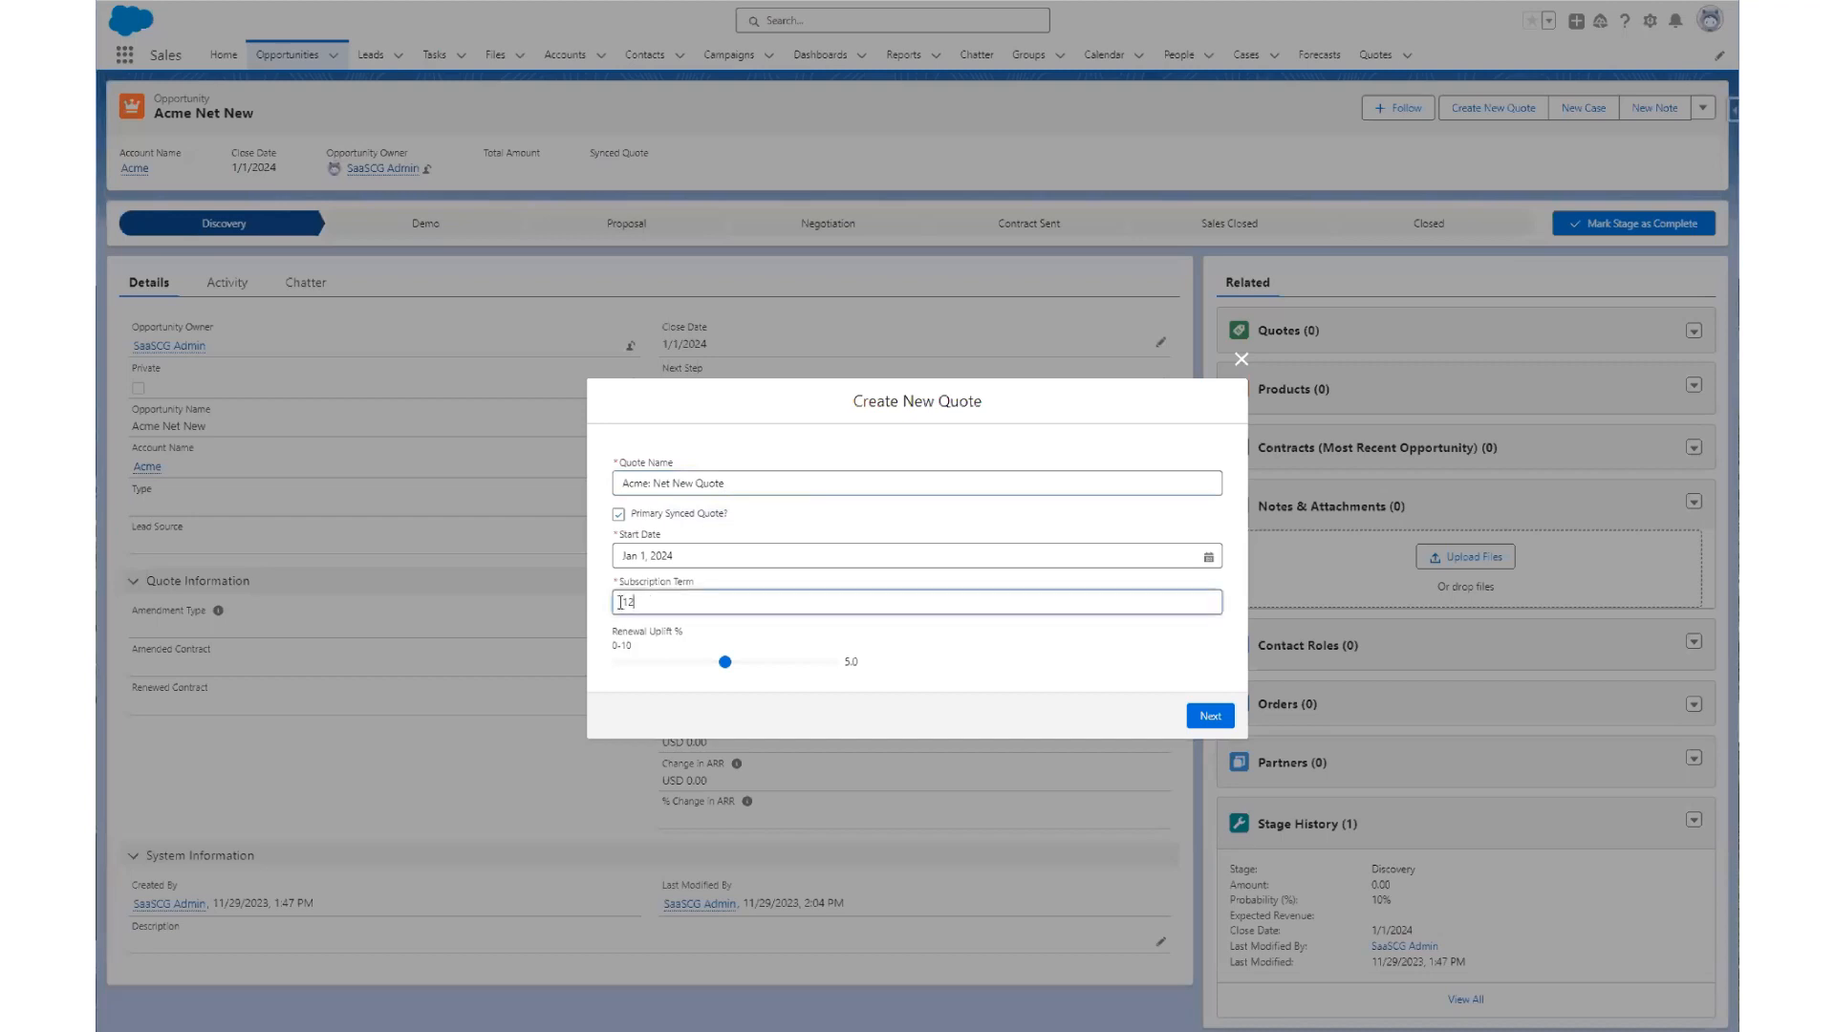
left_click(1187, 715)
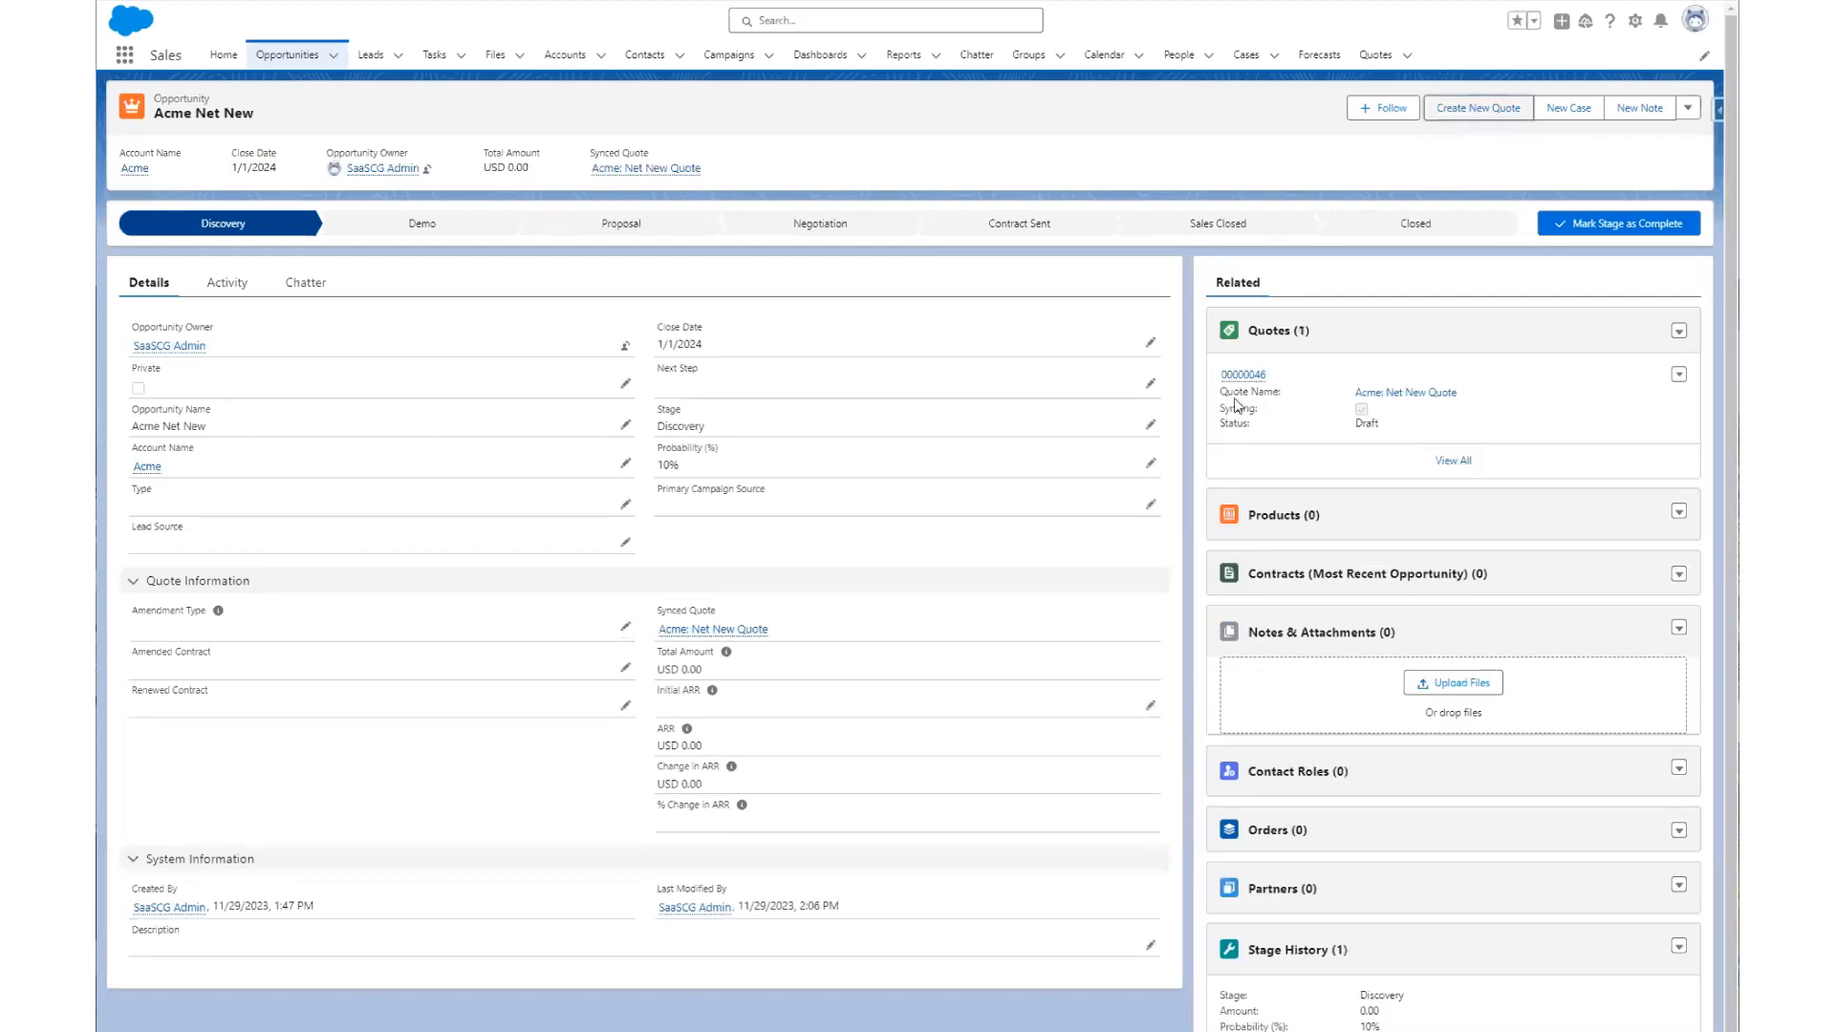
left_click(1245, 376)
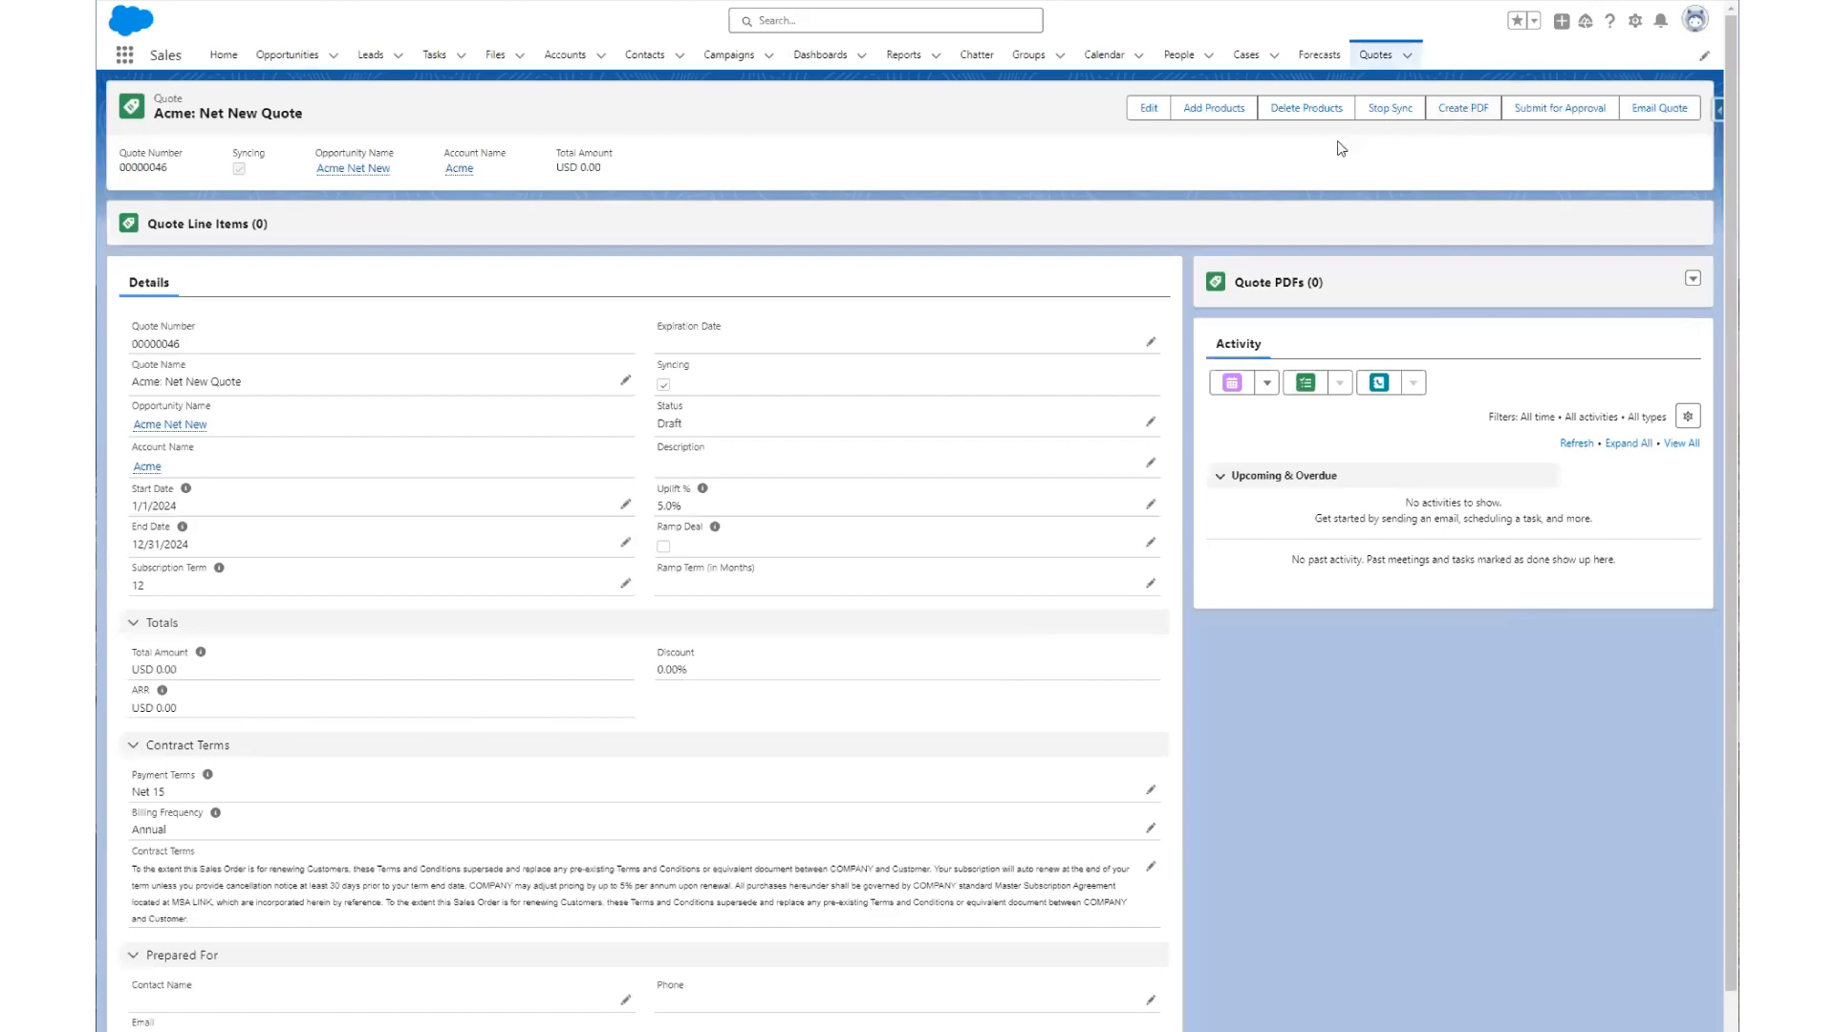
Add the Subscription ABC and Professional Services T&M products to the quote
left_click(1230, 109)
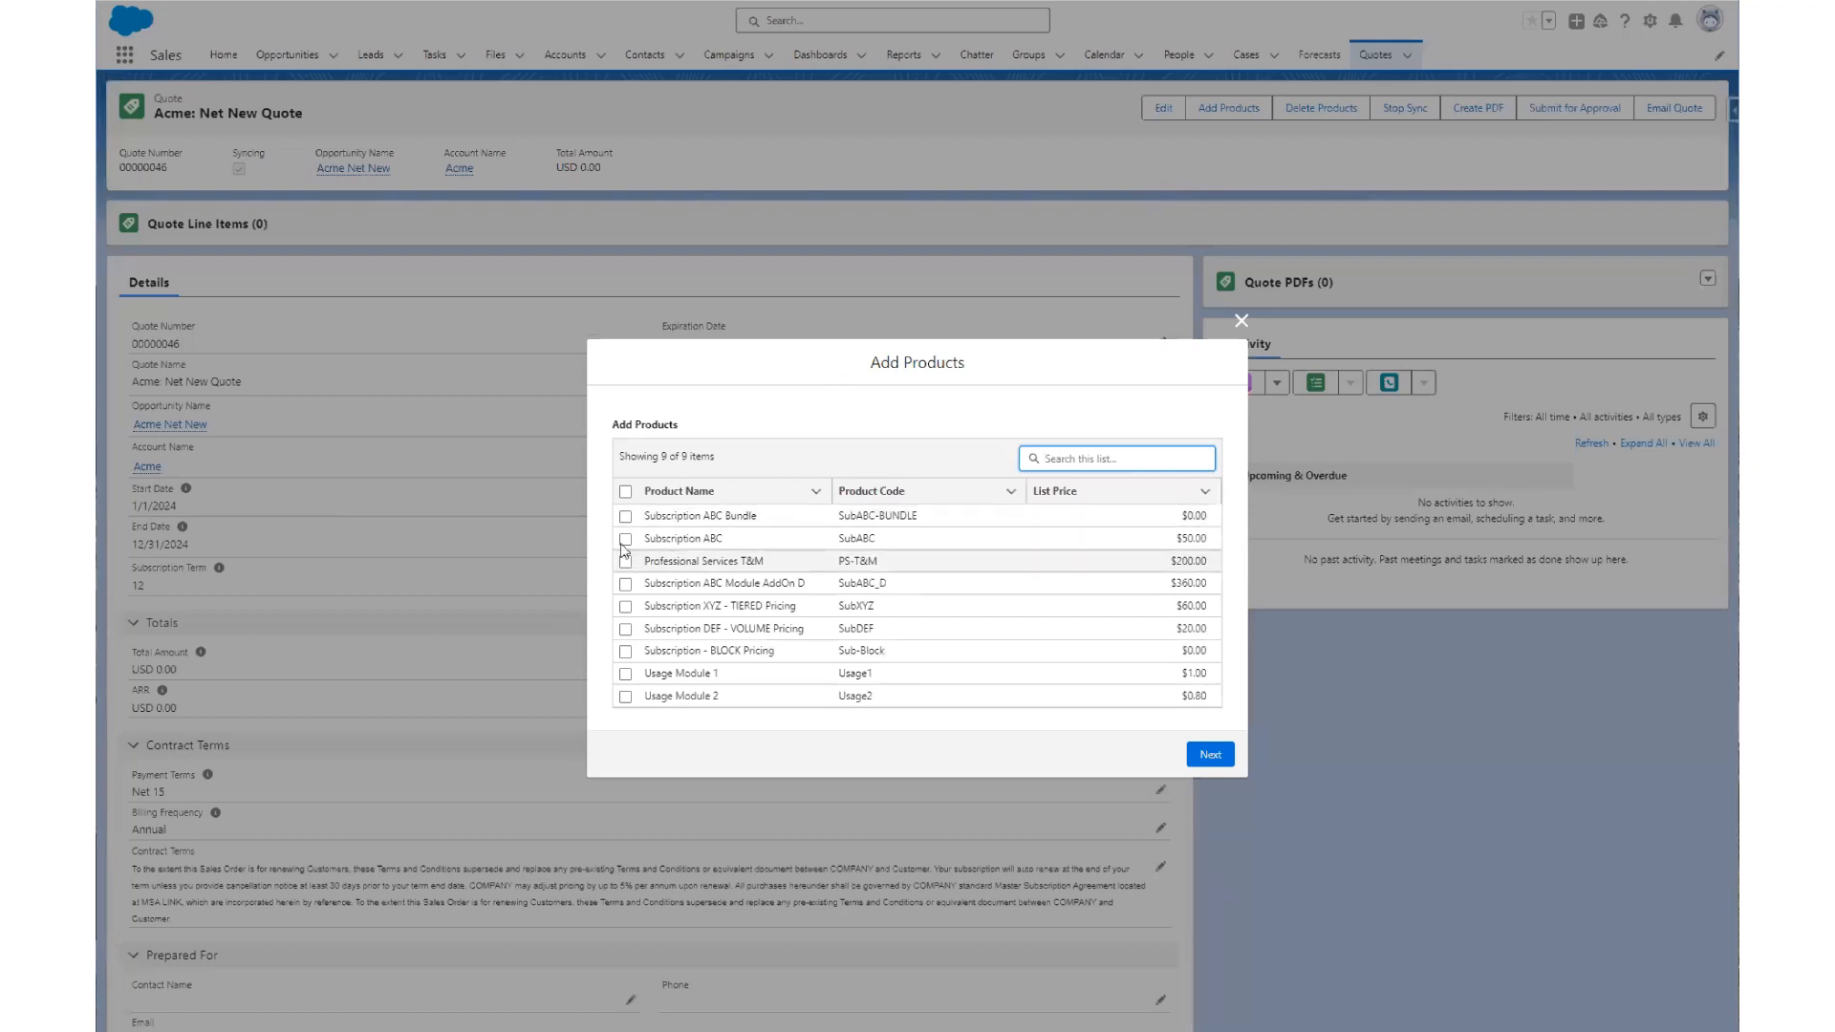
left_click(625, 539)
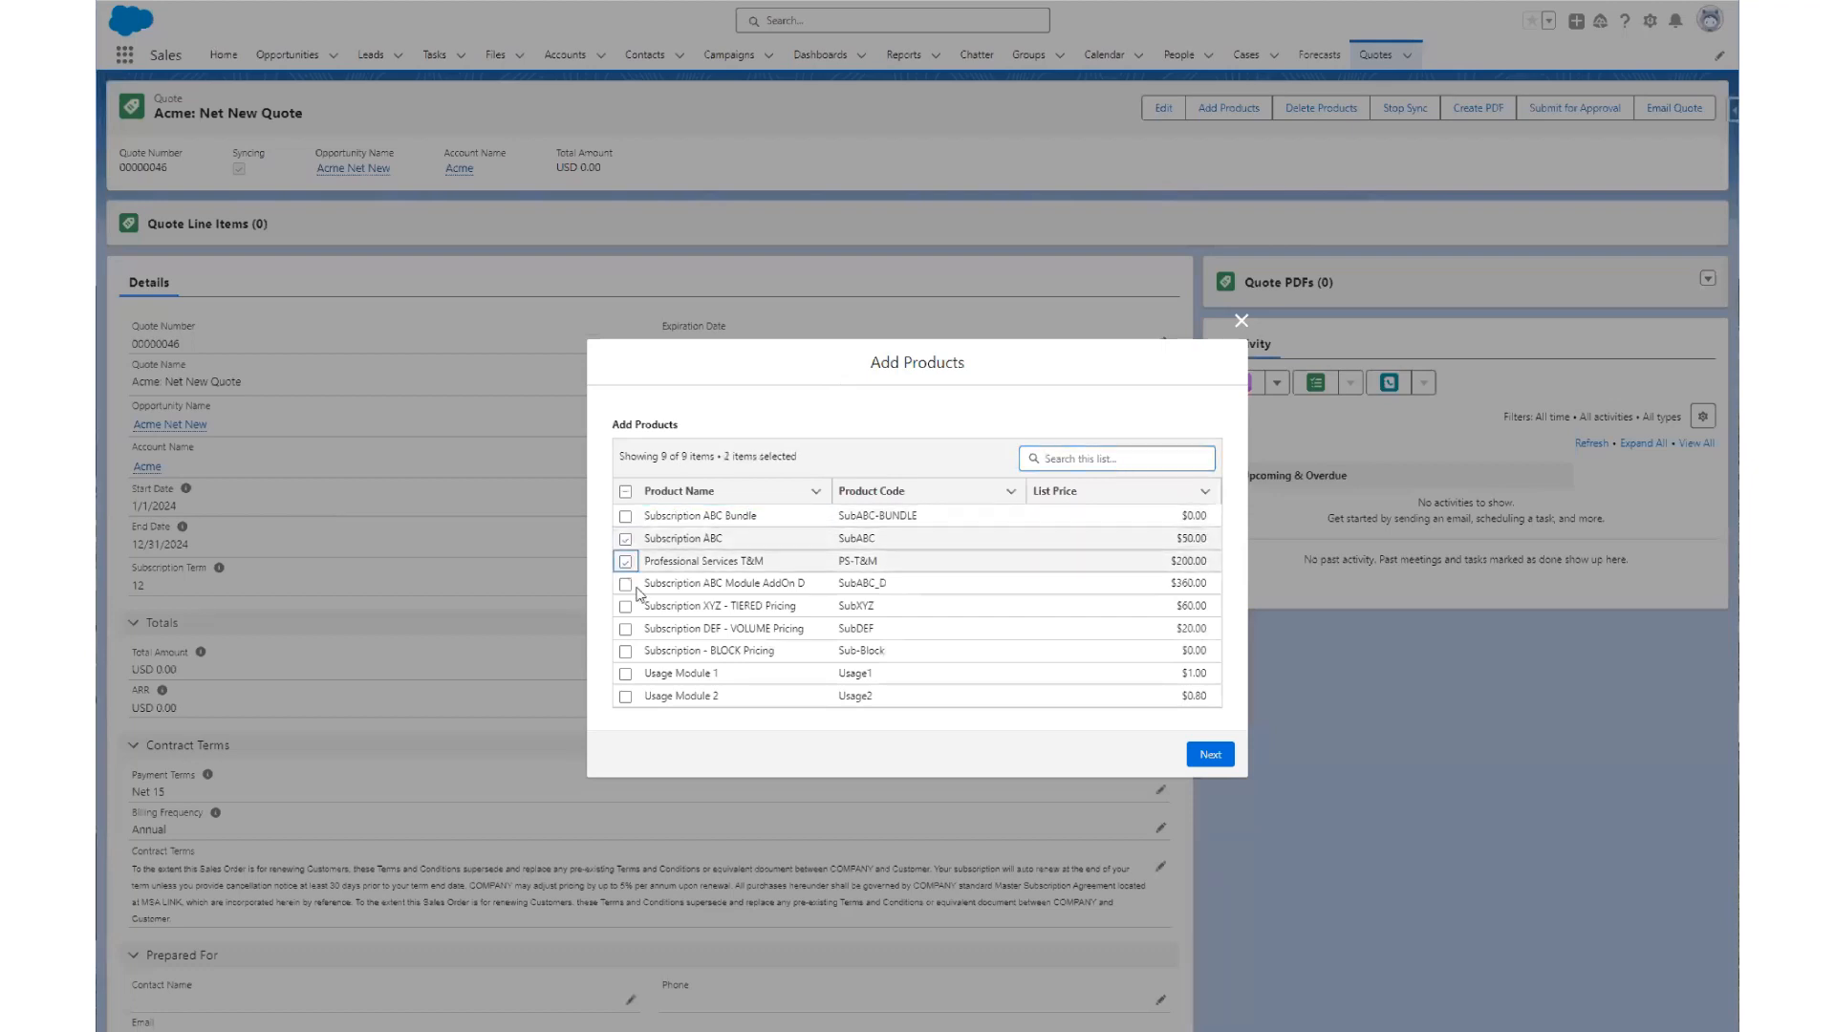
left_click(1210, 756)
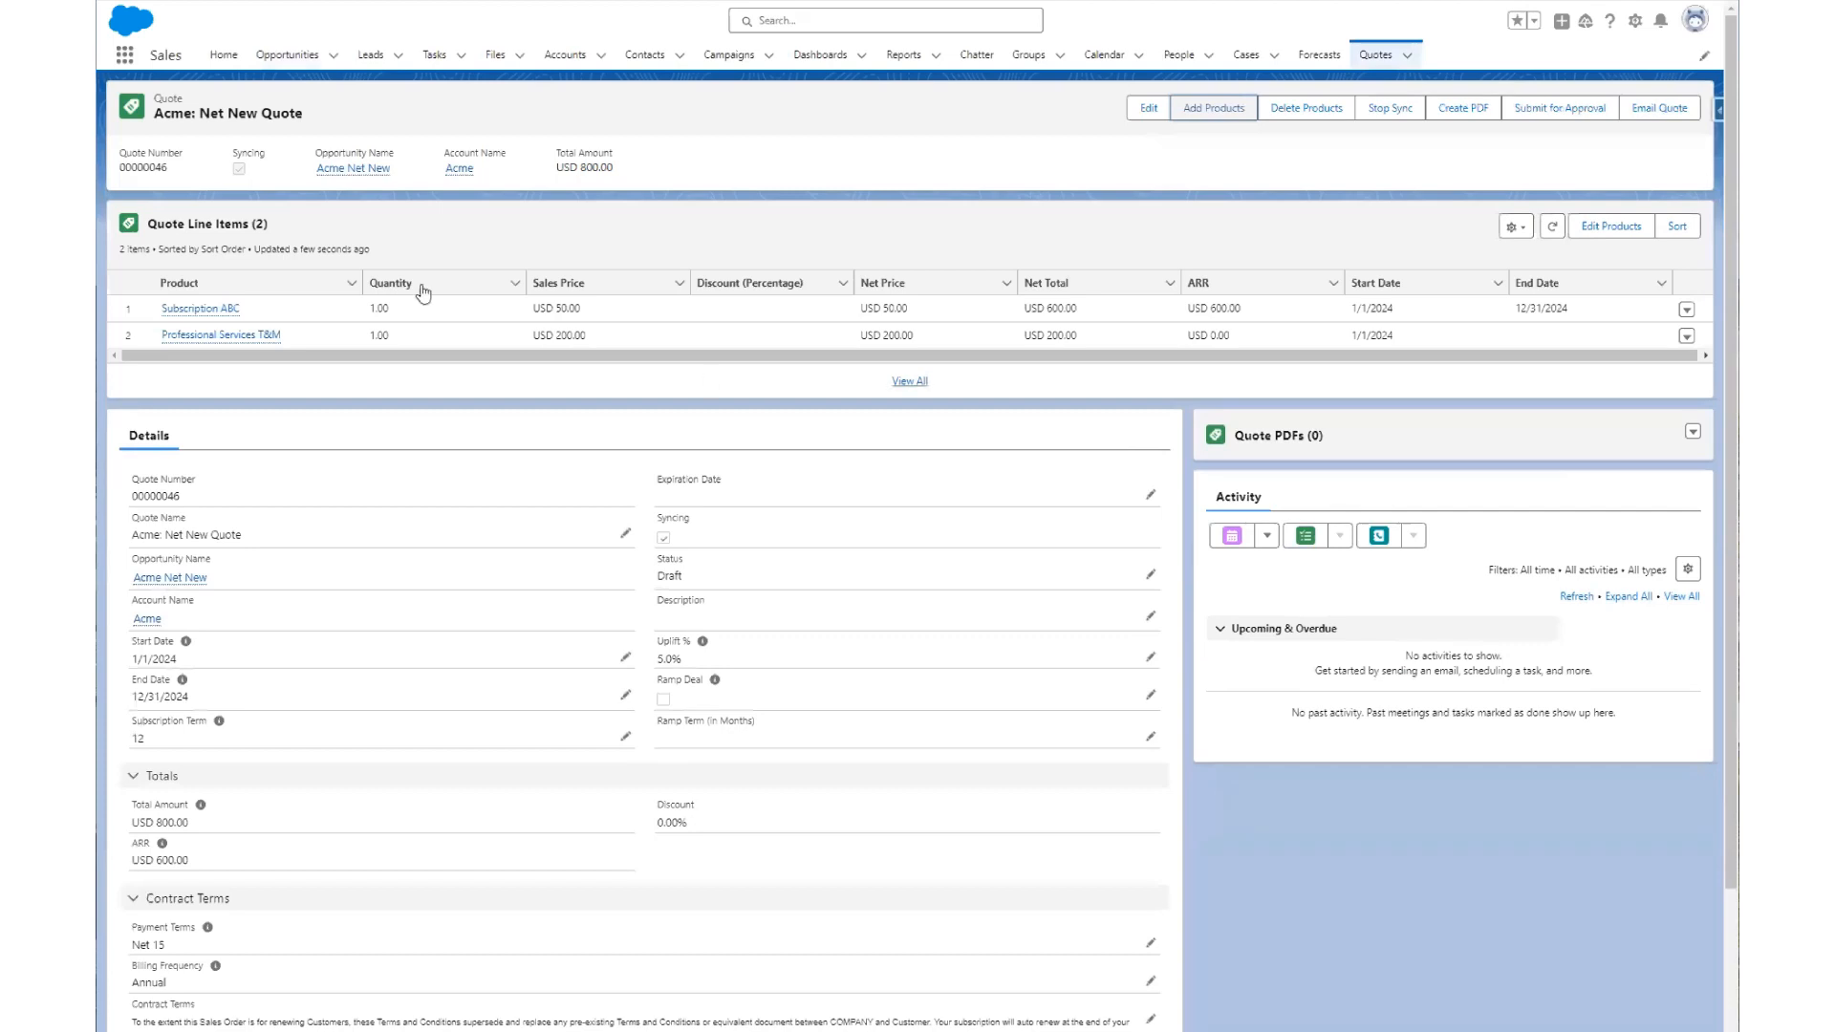
left_click(287, 341)
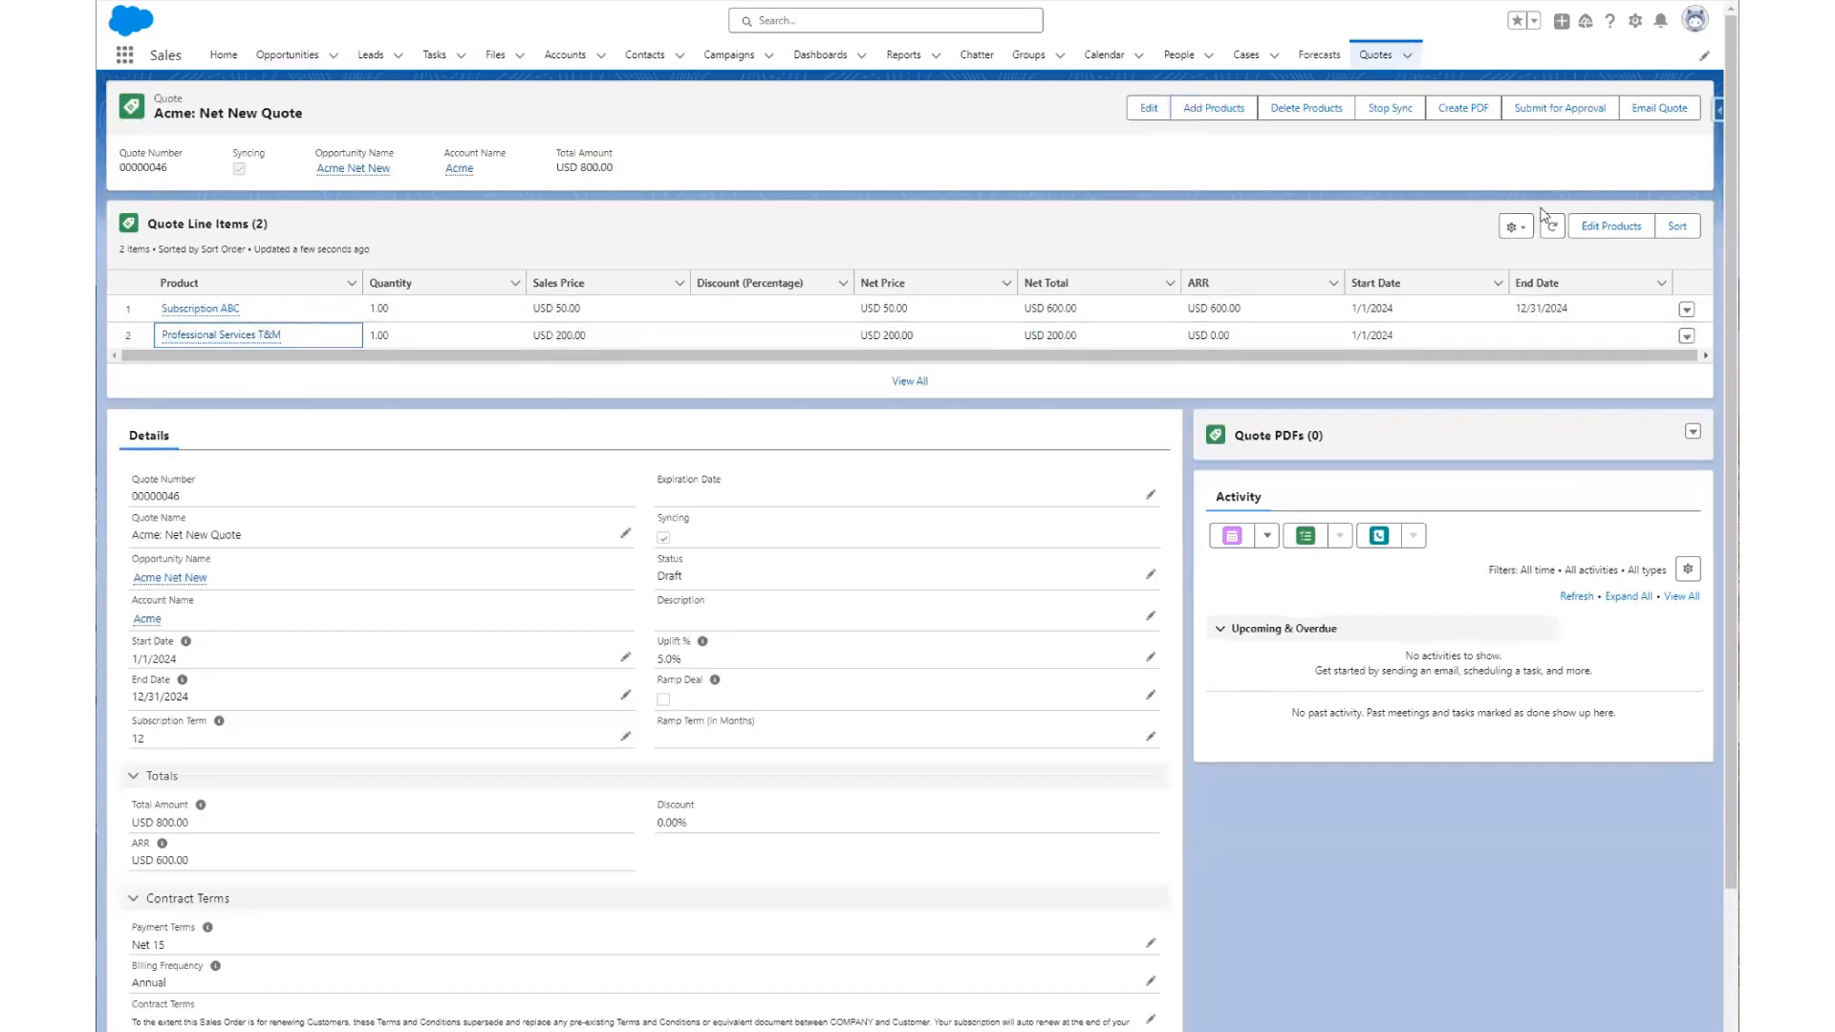
Set the Subscription ABC line item to quantity 25 with a 5% discount and save the line items
left_click(1609, 230)
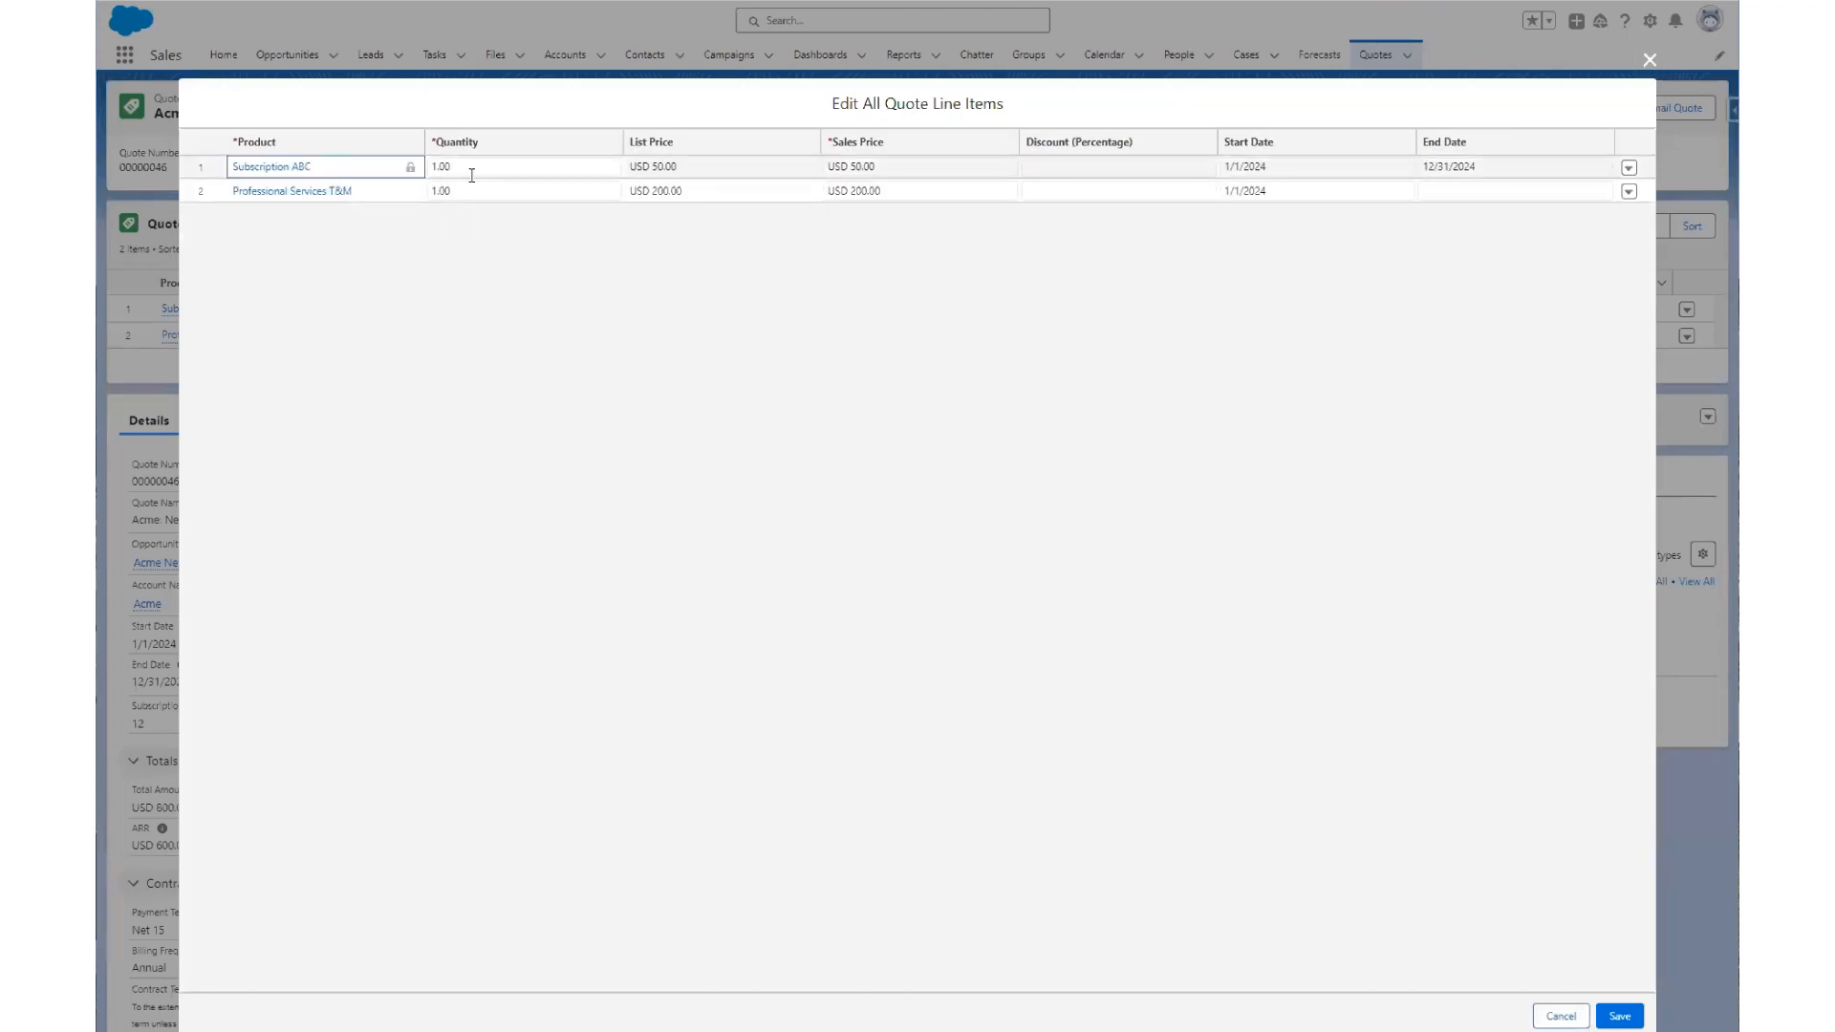
left_click(471, 172)
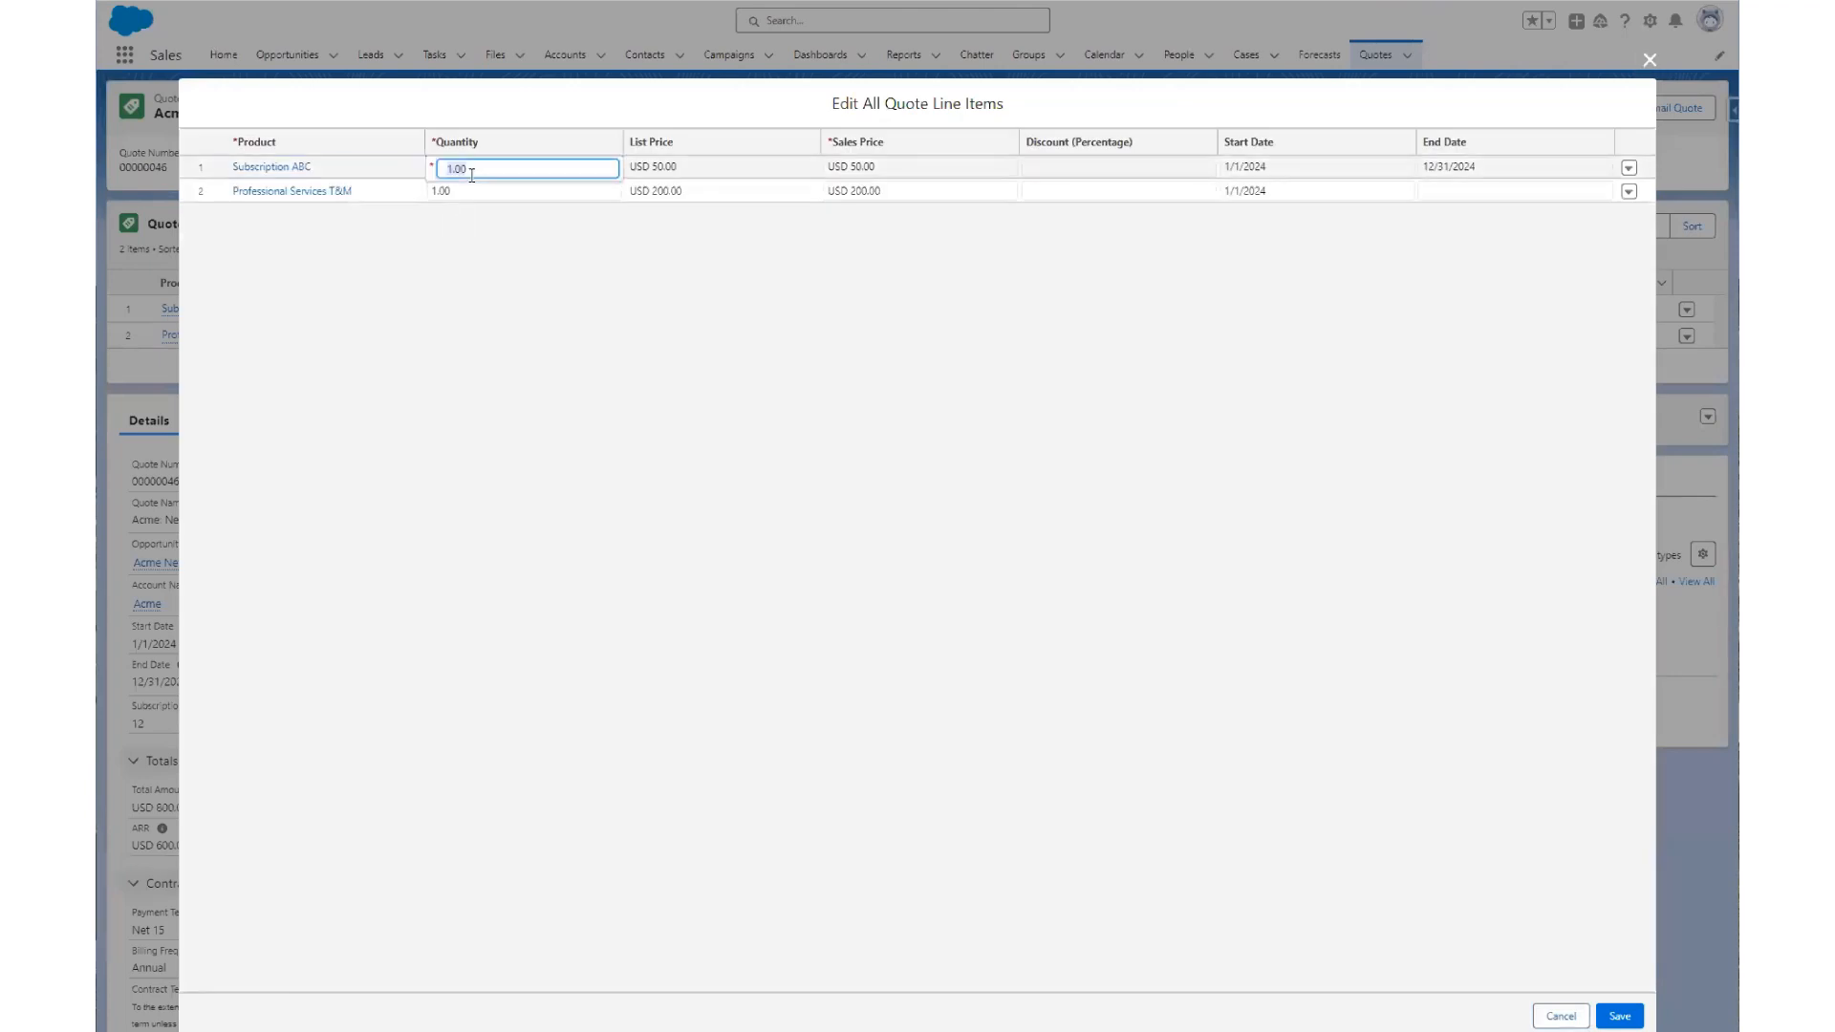
type("25")
left_click(564, 223)
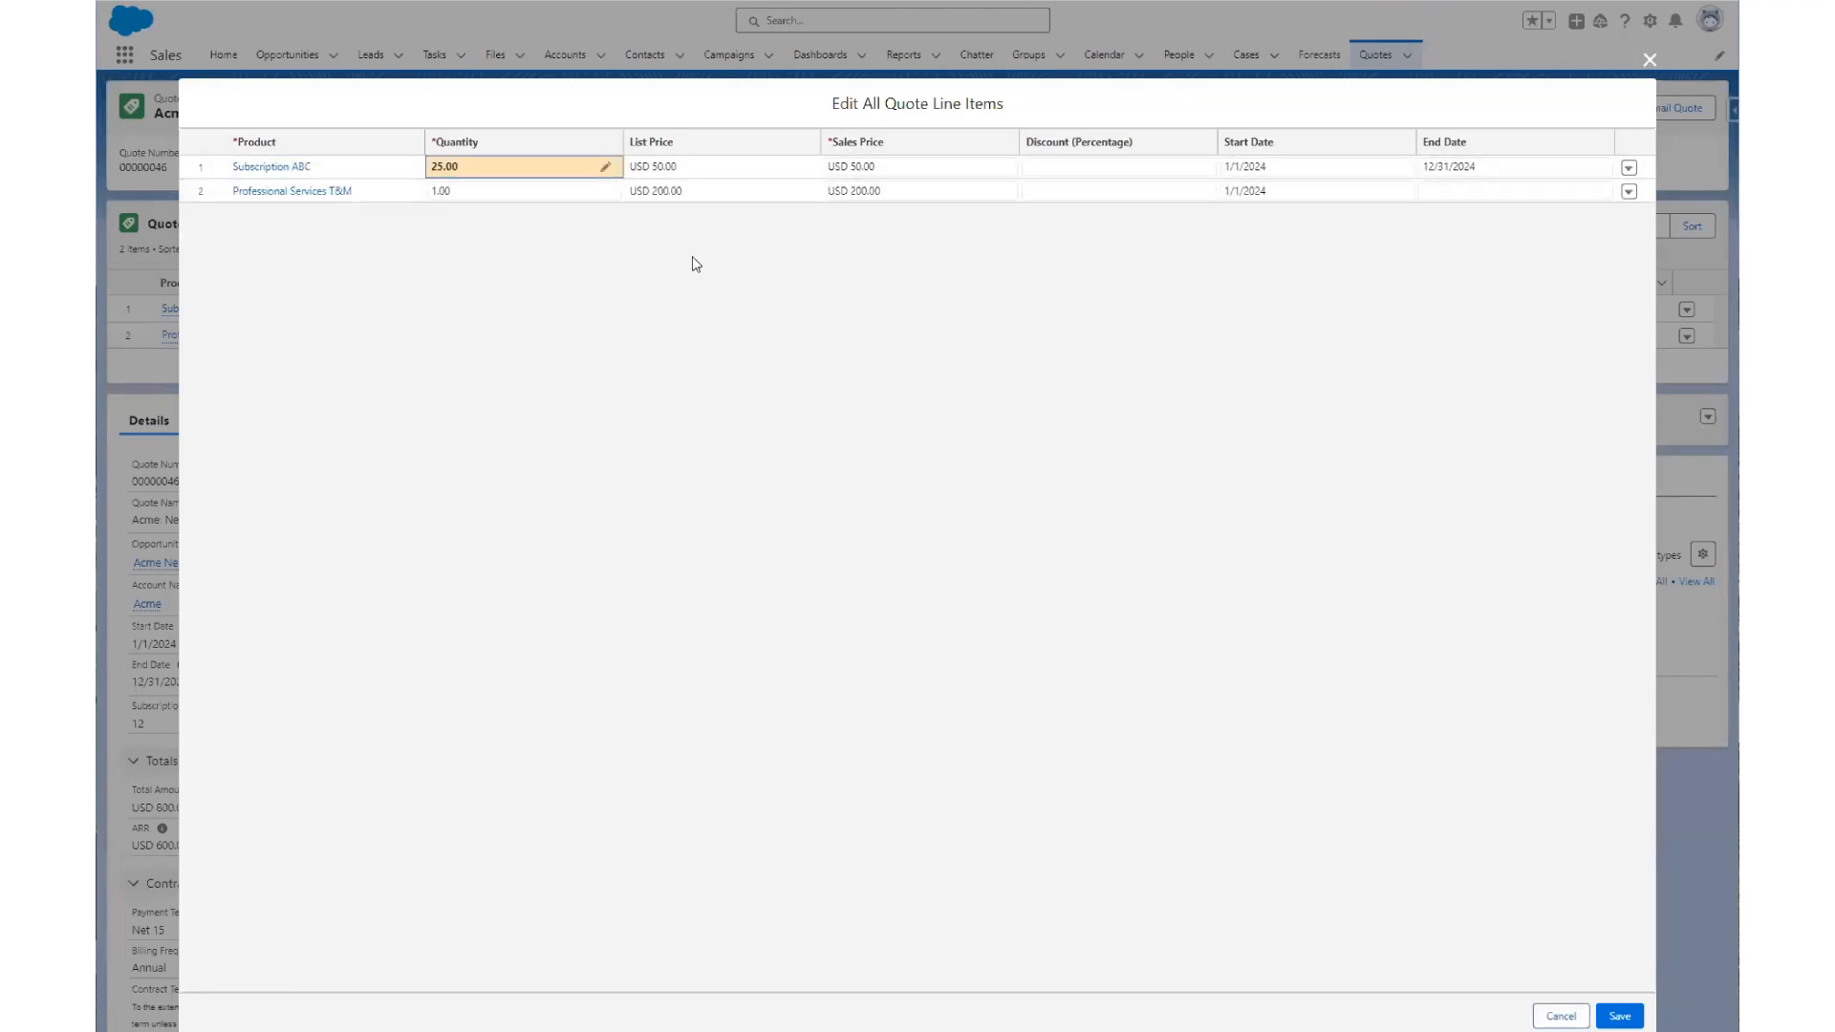
left_click(1172, 164)
type("5")
left_click(1114, 228)
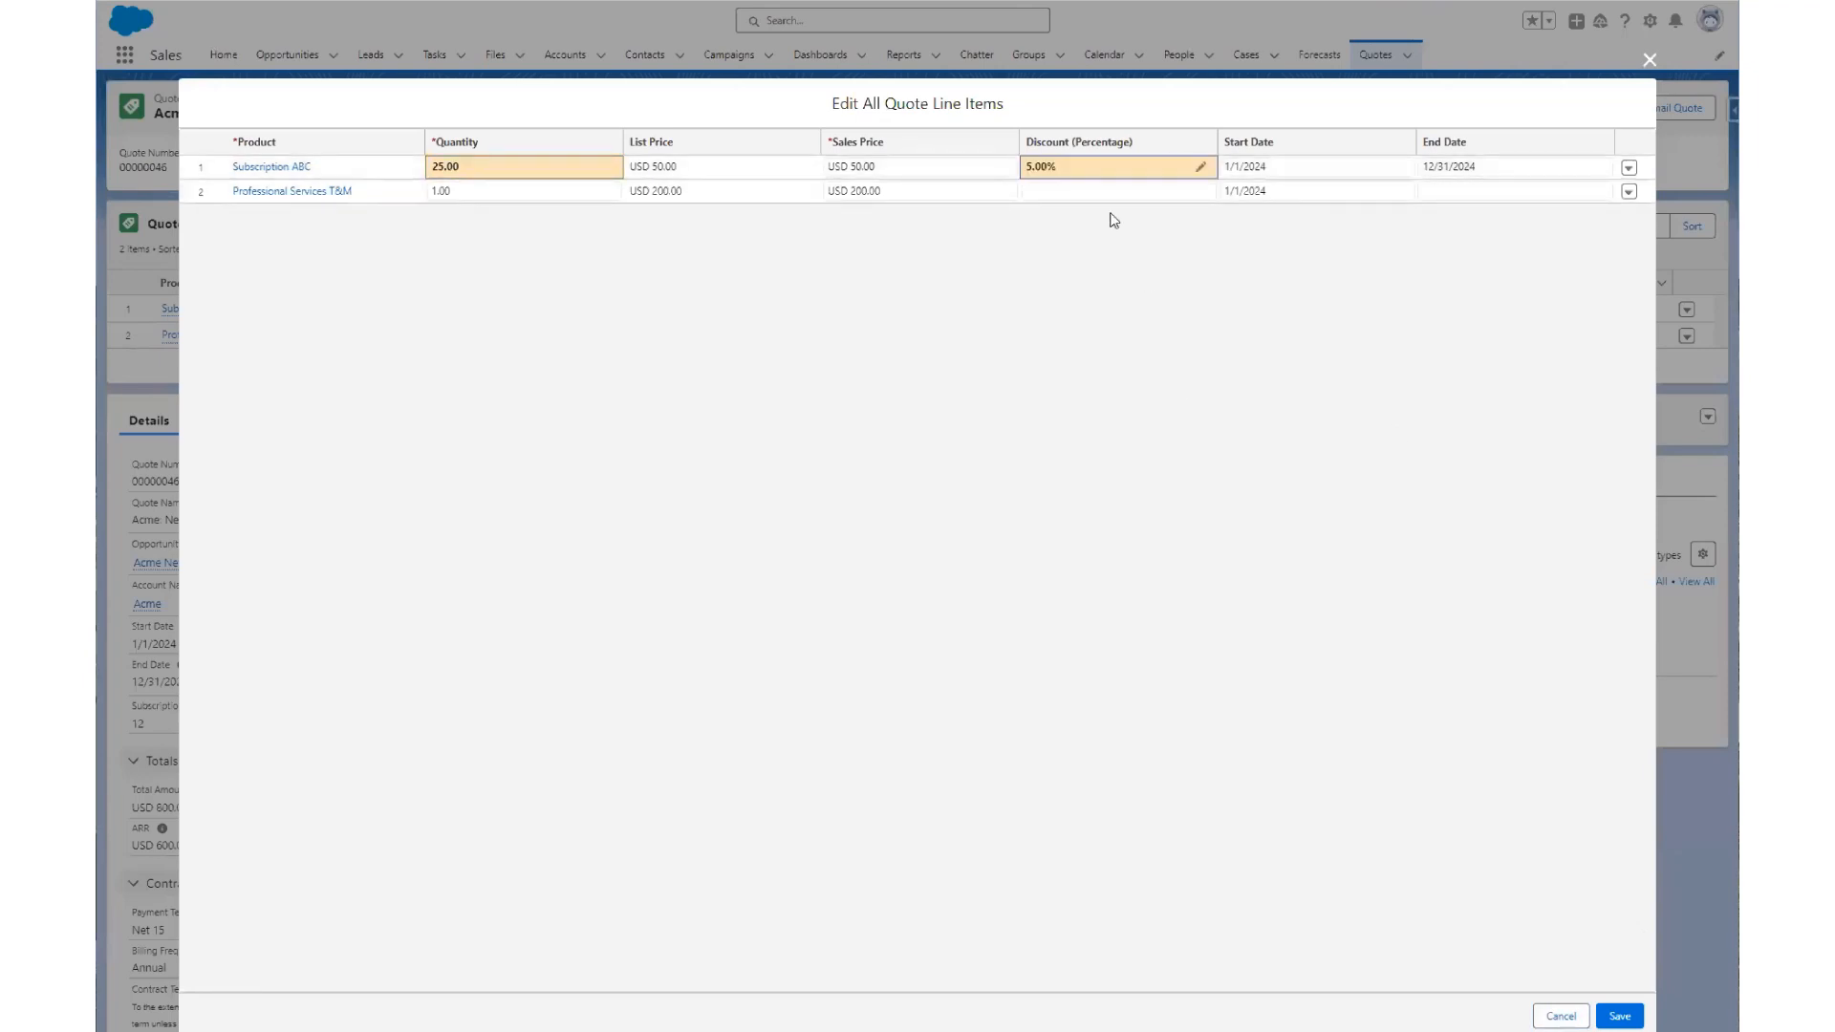
left_click(1620, 1015)
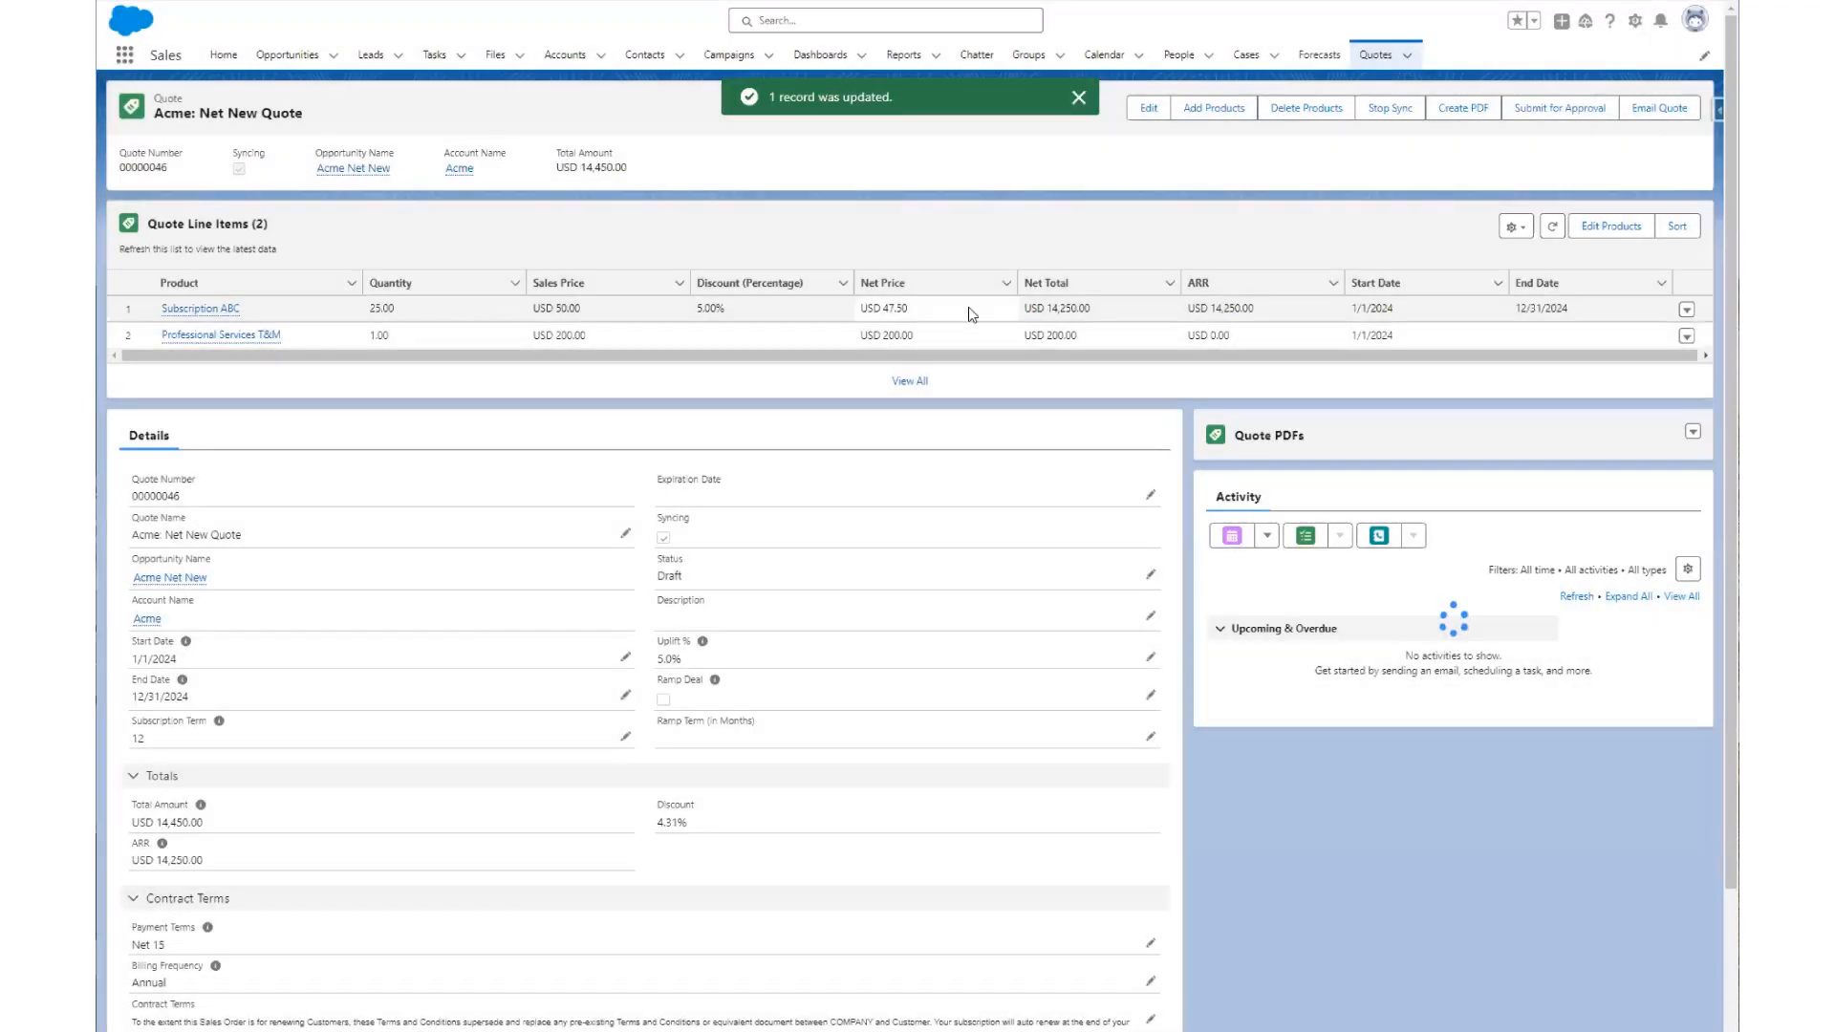
Create a PDF of the quote using the 1-Standard Template
left_click(914, 315)
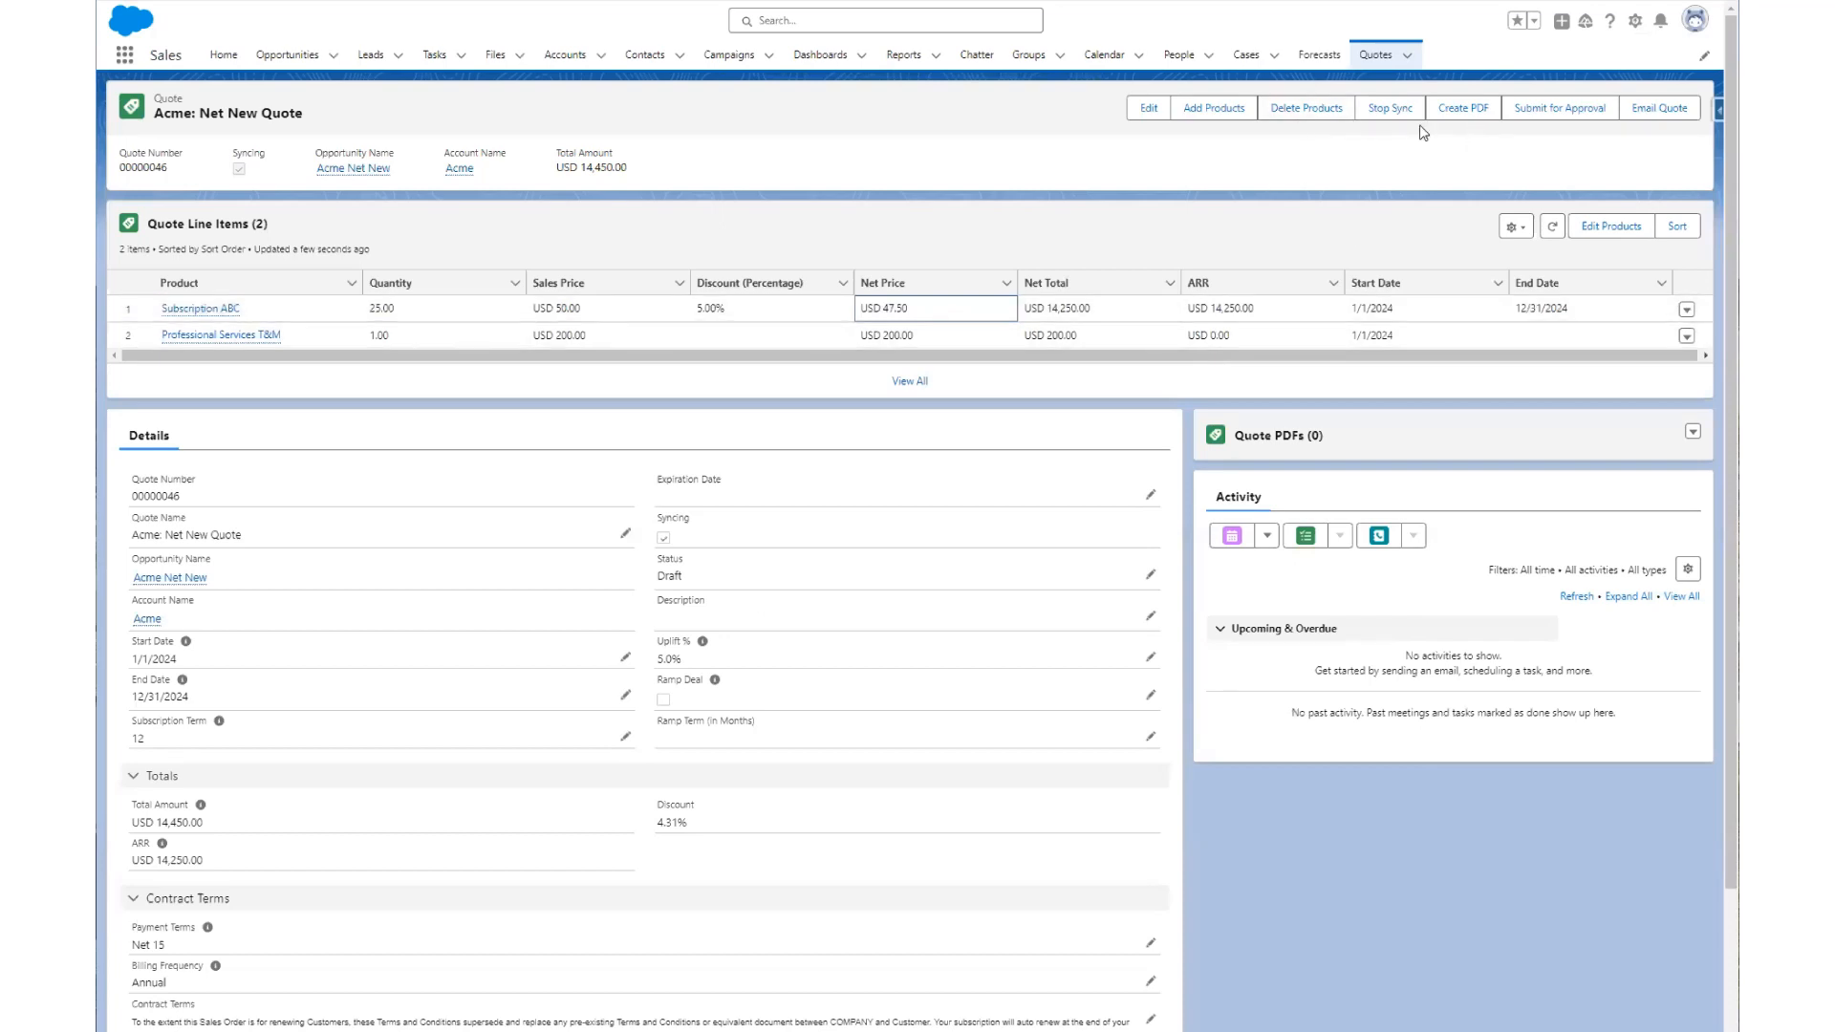
left_click(1455, 119)
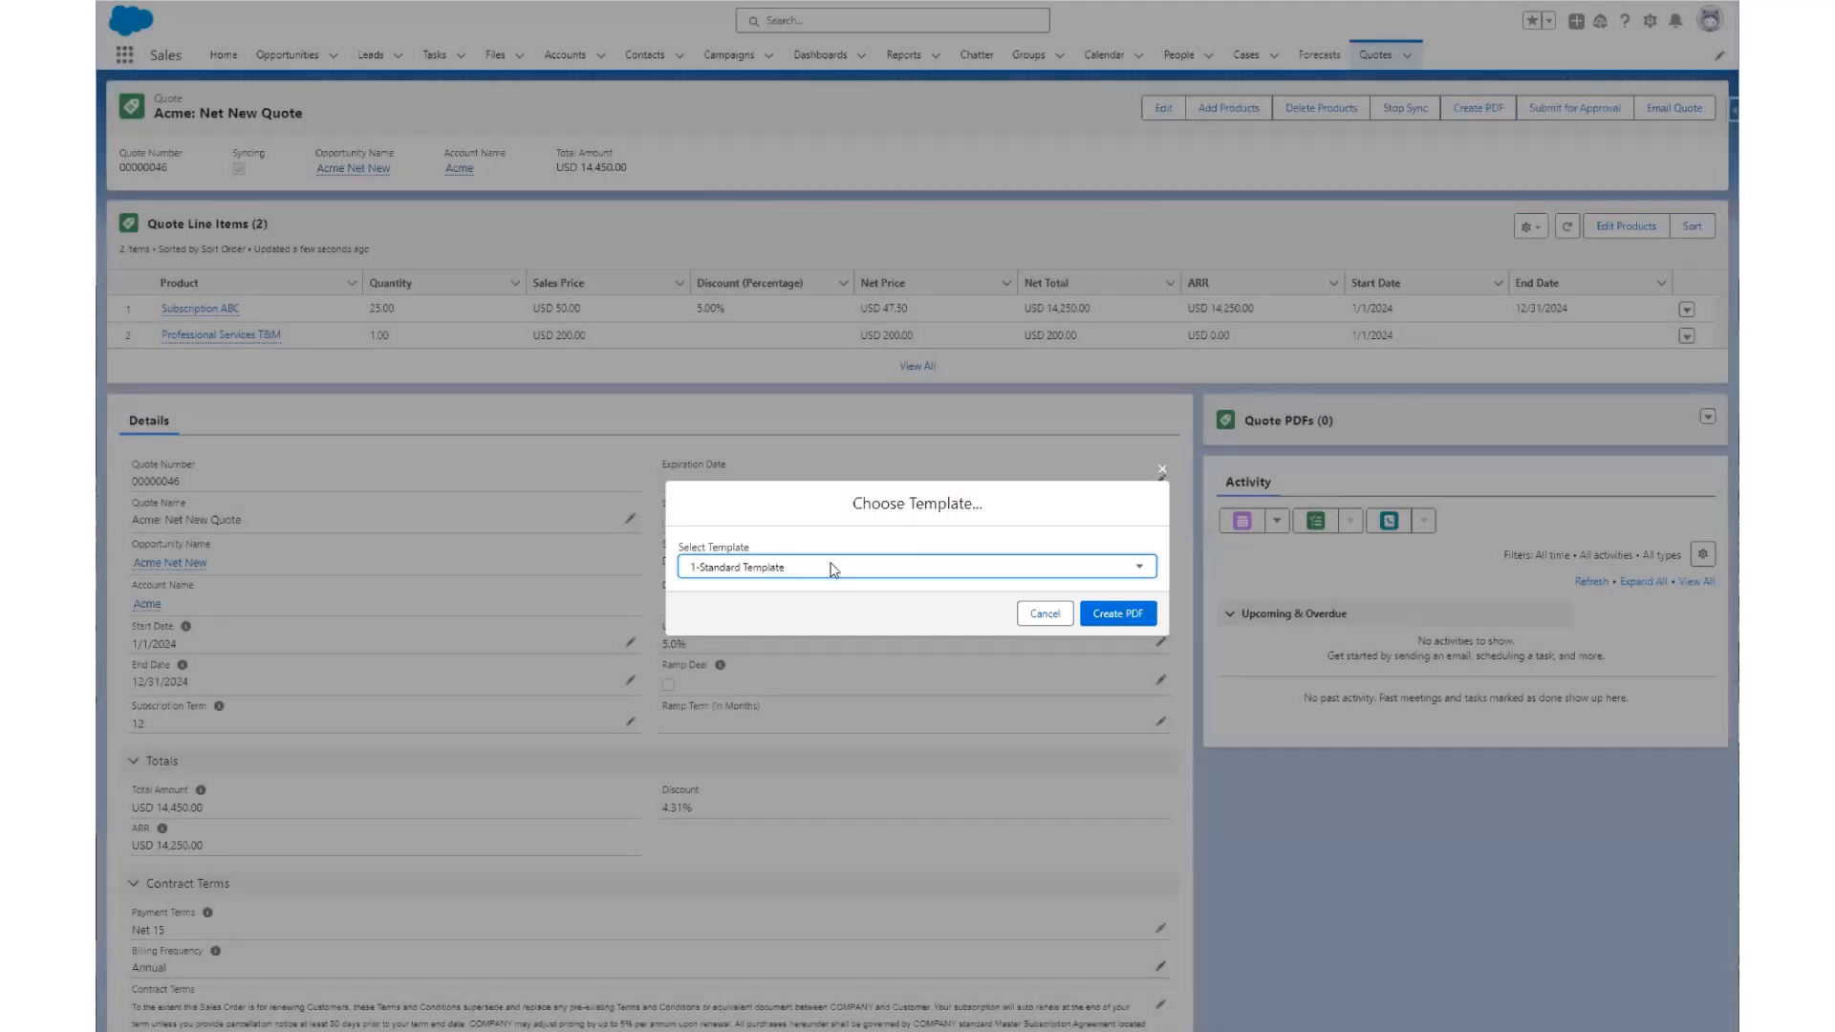
left_click(1117, 615)
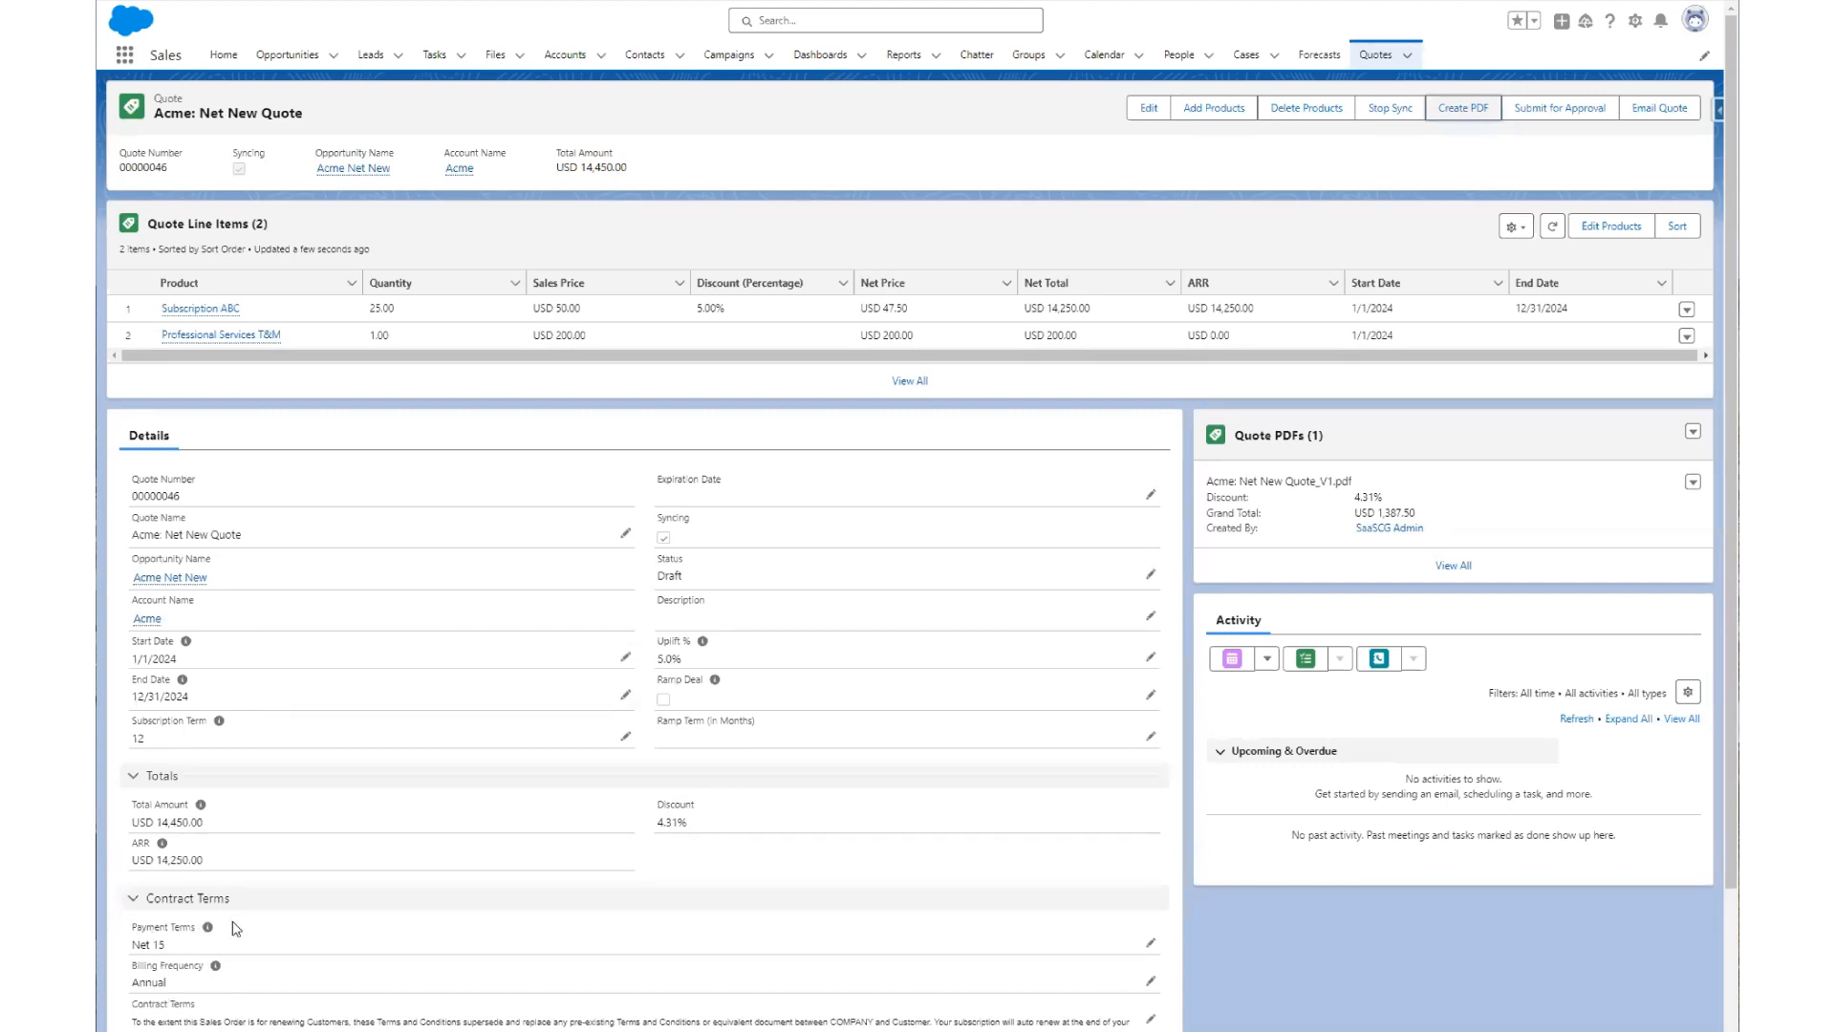
Return to the Acme Net New opportunity and set its stage to Closed Won
left_click(179, 585)
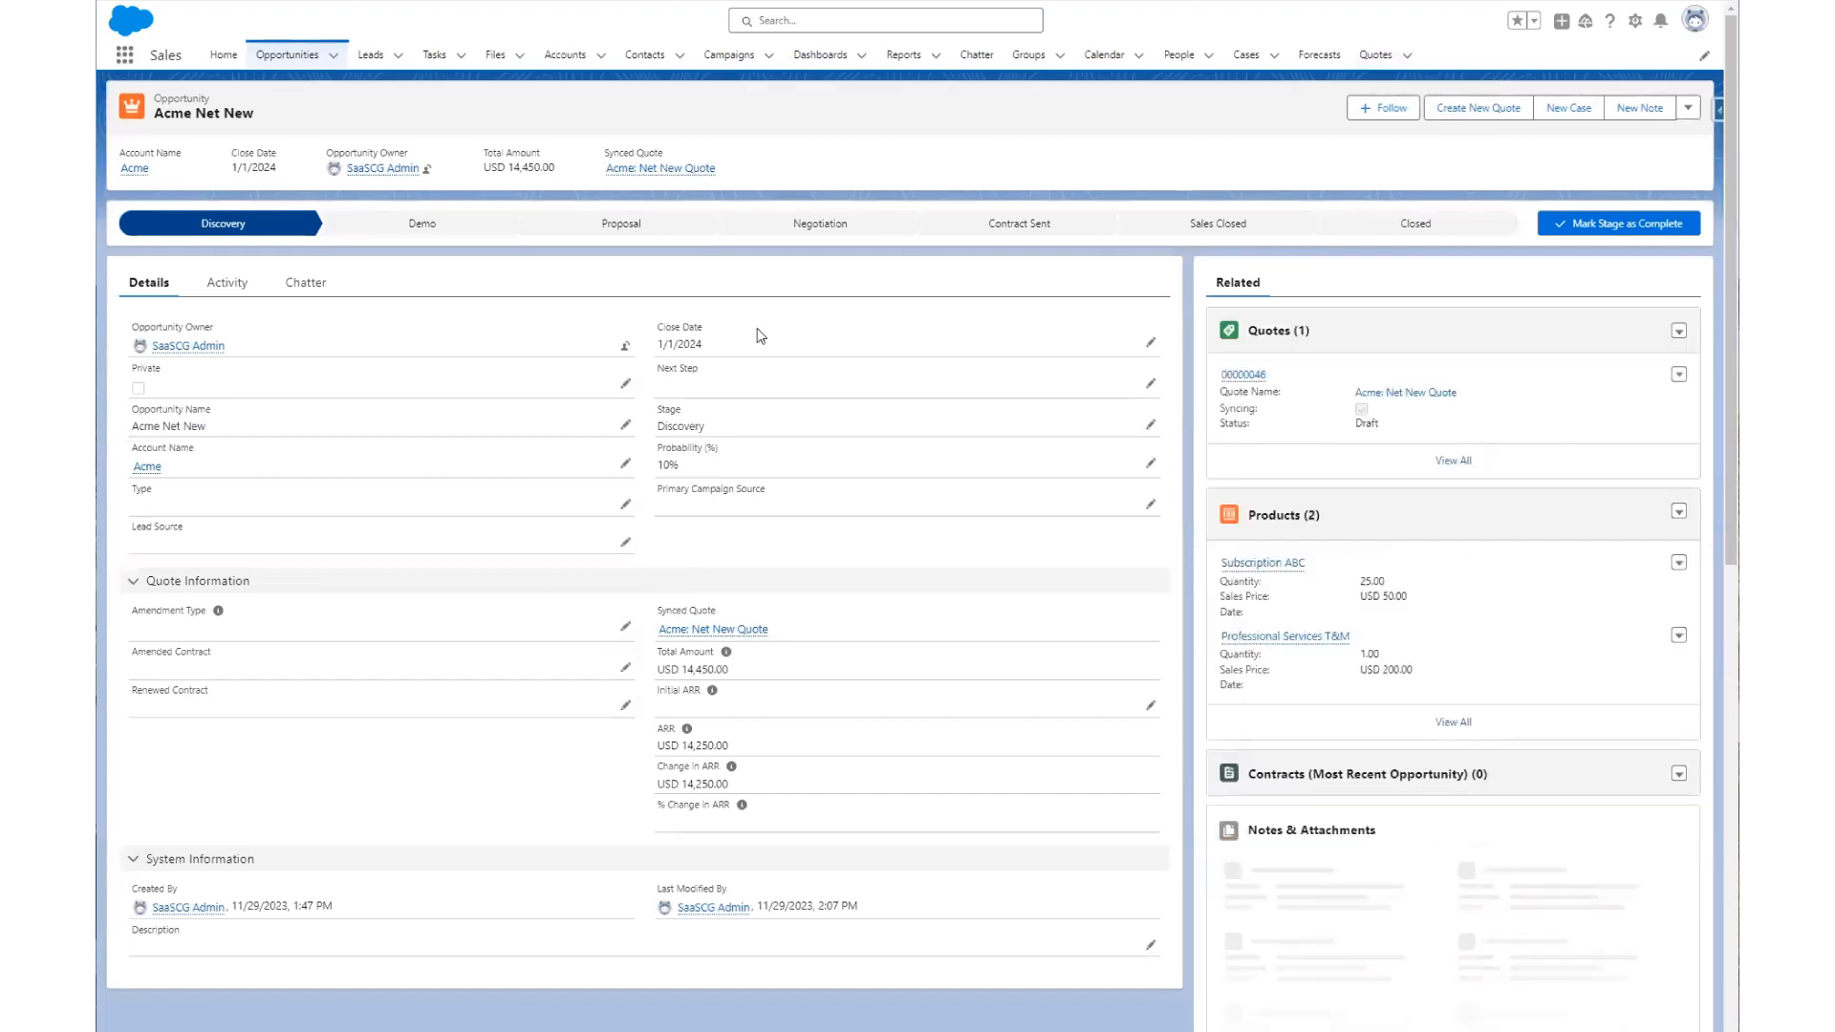
left_click(1415, 221)
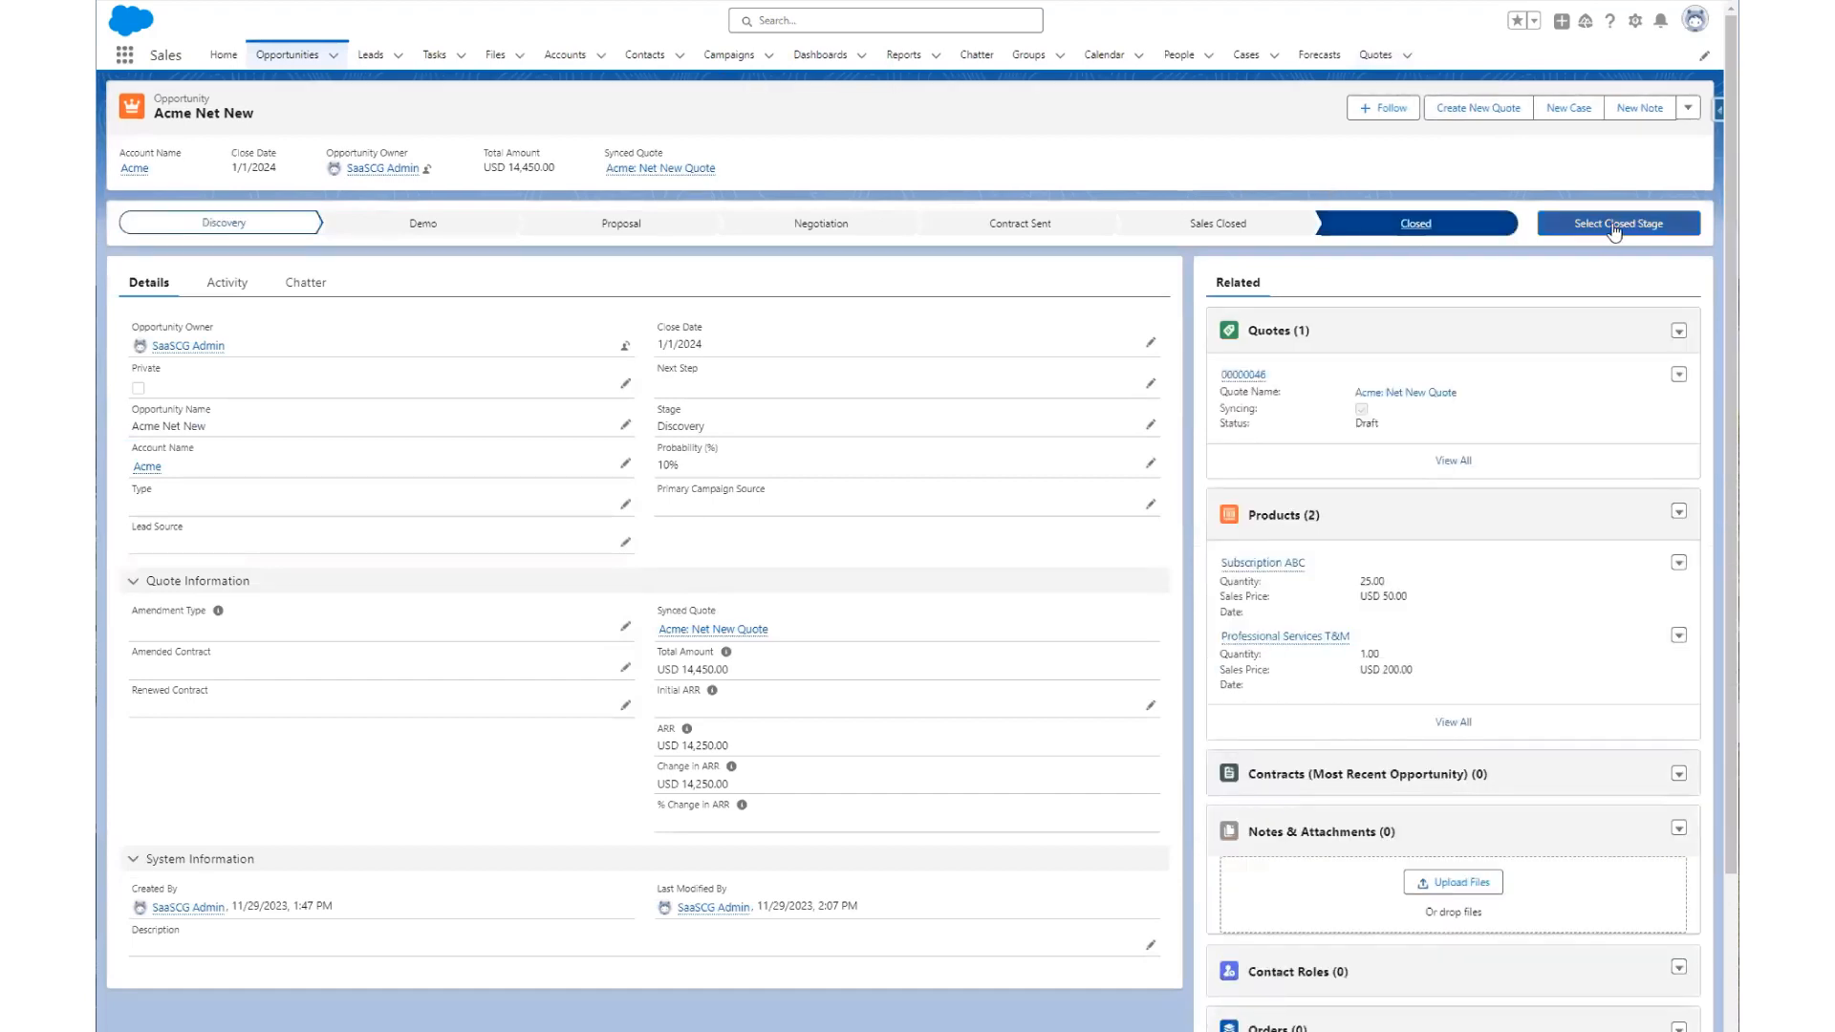
left_click(1619, 223)
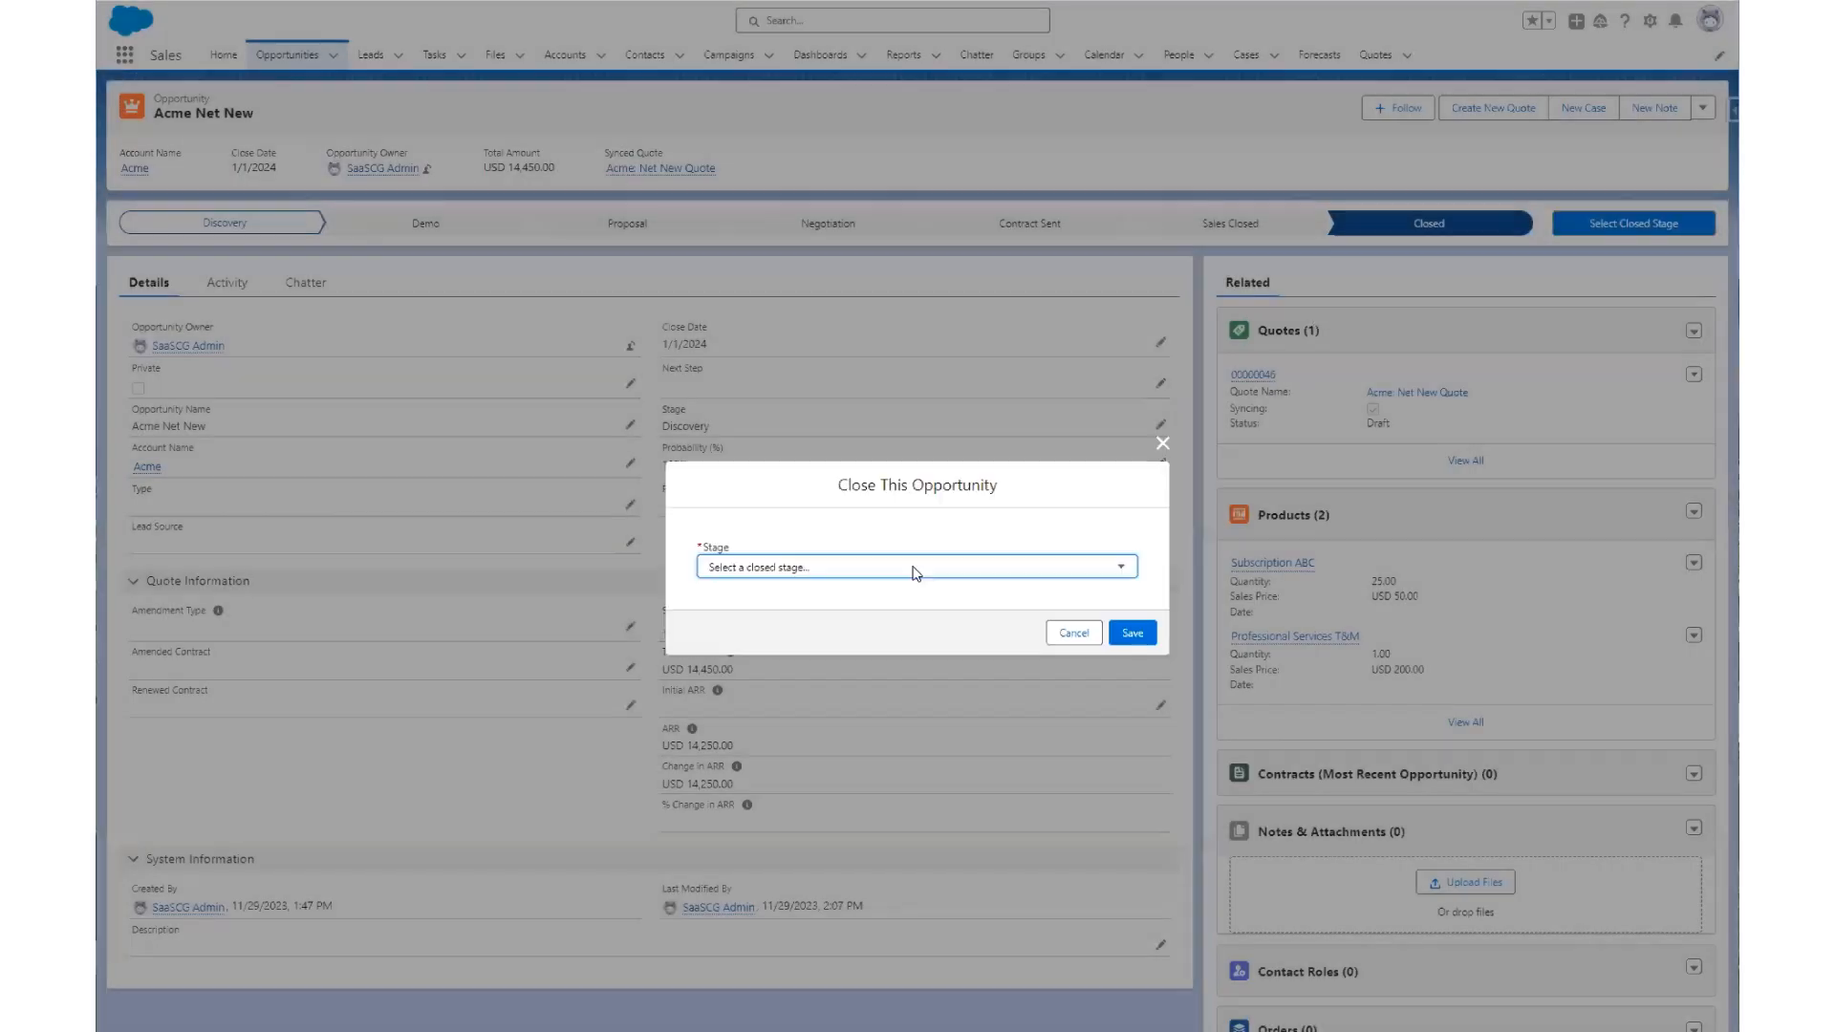
left_click(755, 567)
left_click(751, 612)
left_click(1132, 633)
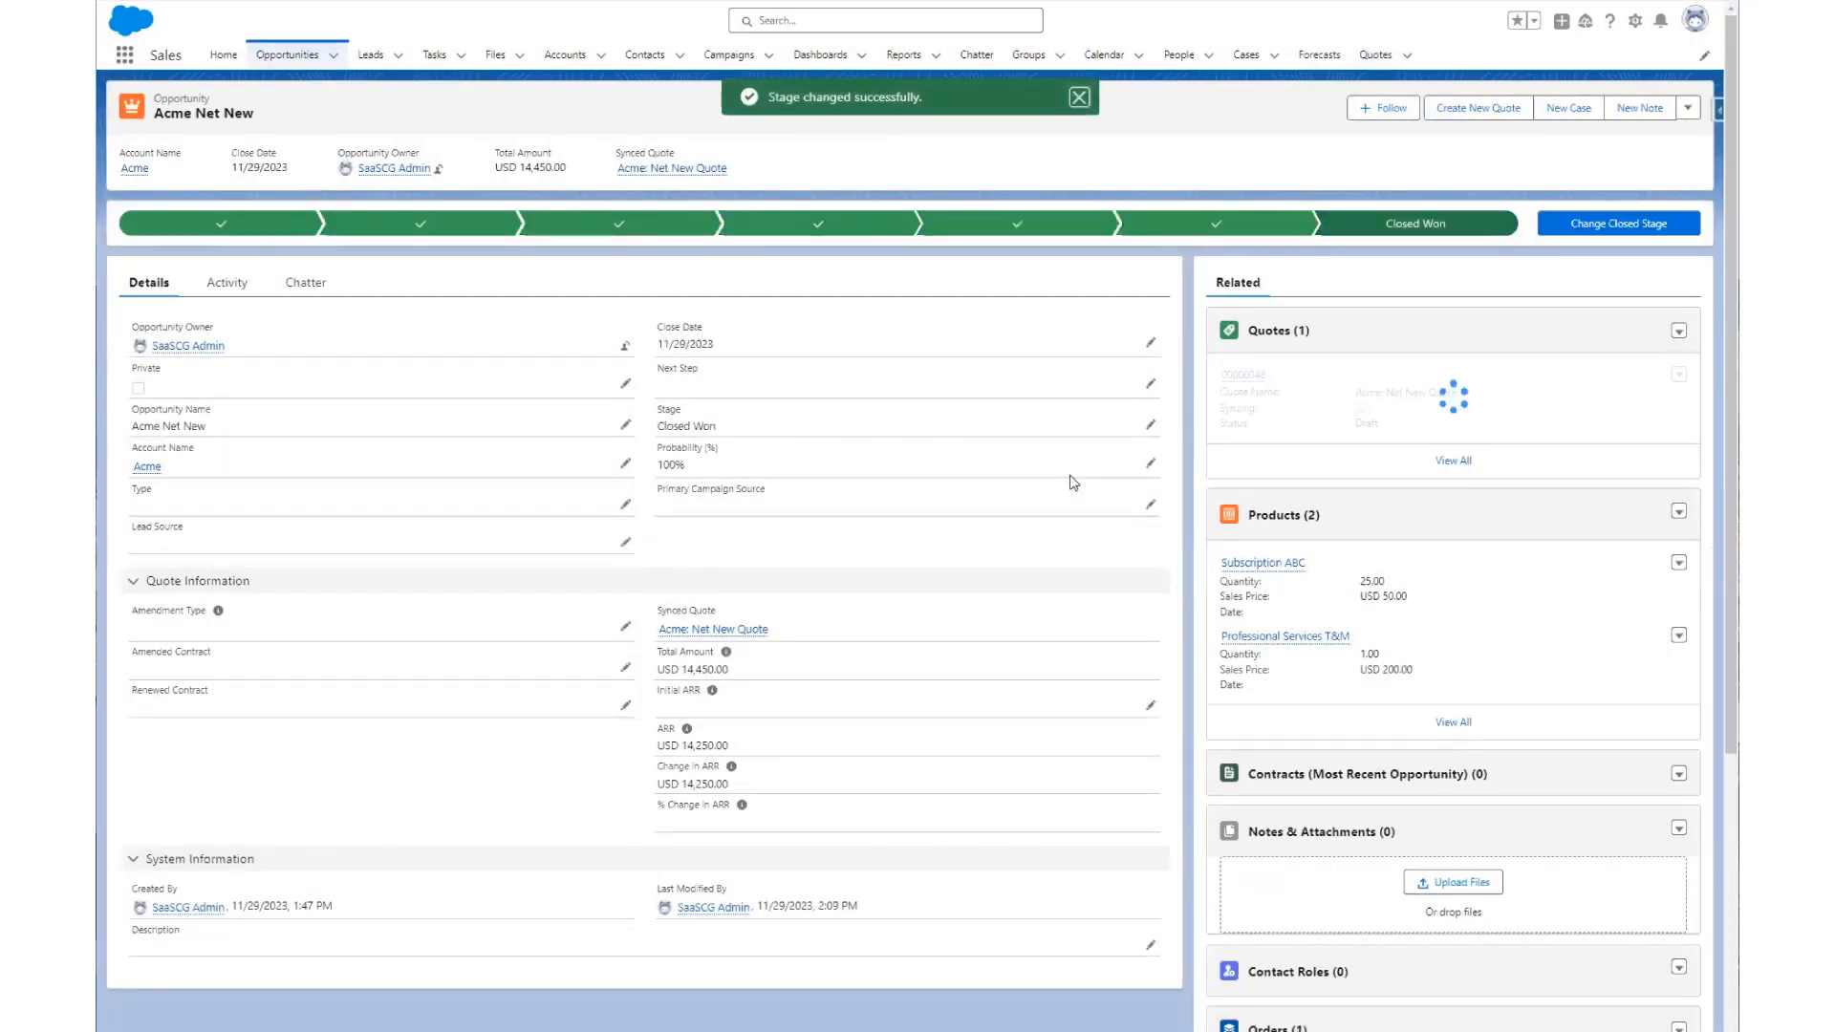
Open the order related to the opportunity and set its status to Activated
scroll(1329, 1003, "down", 3)
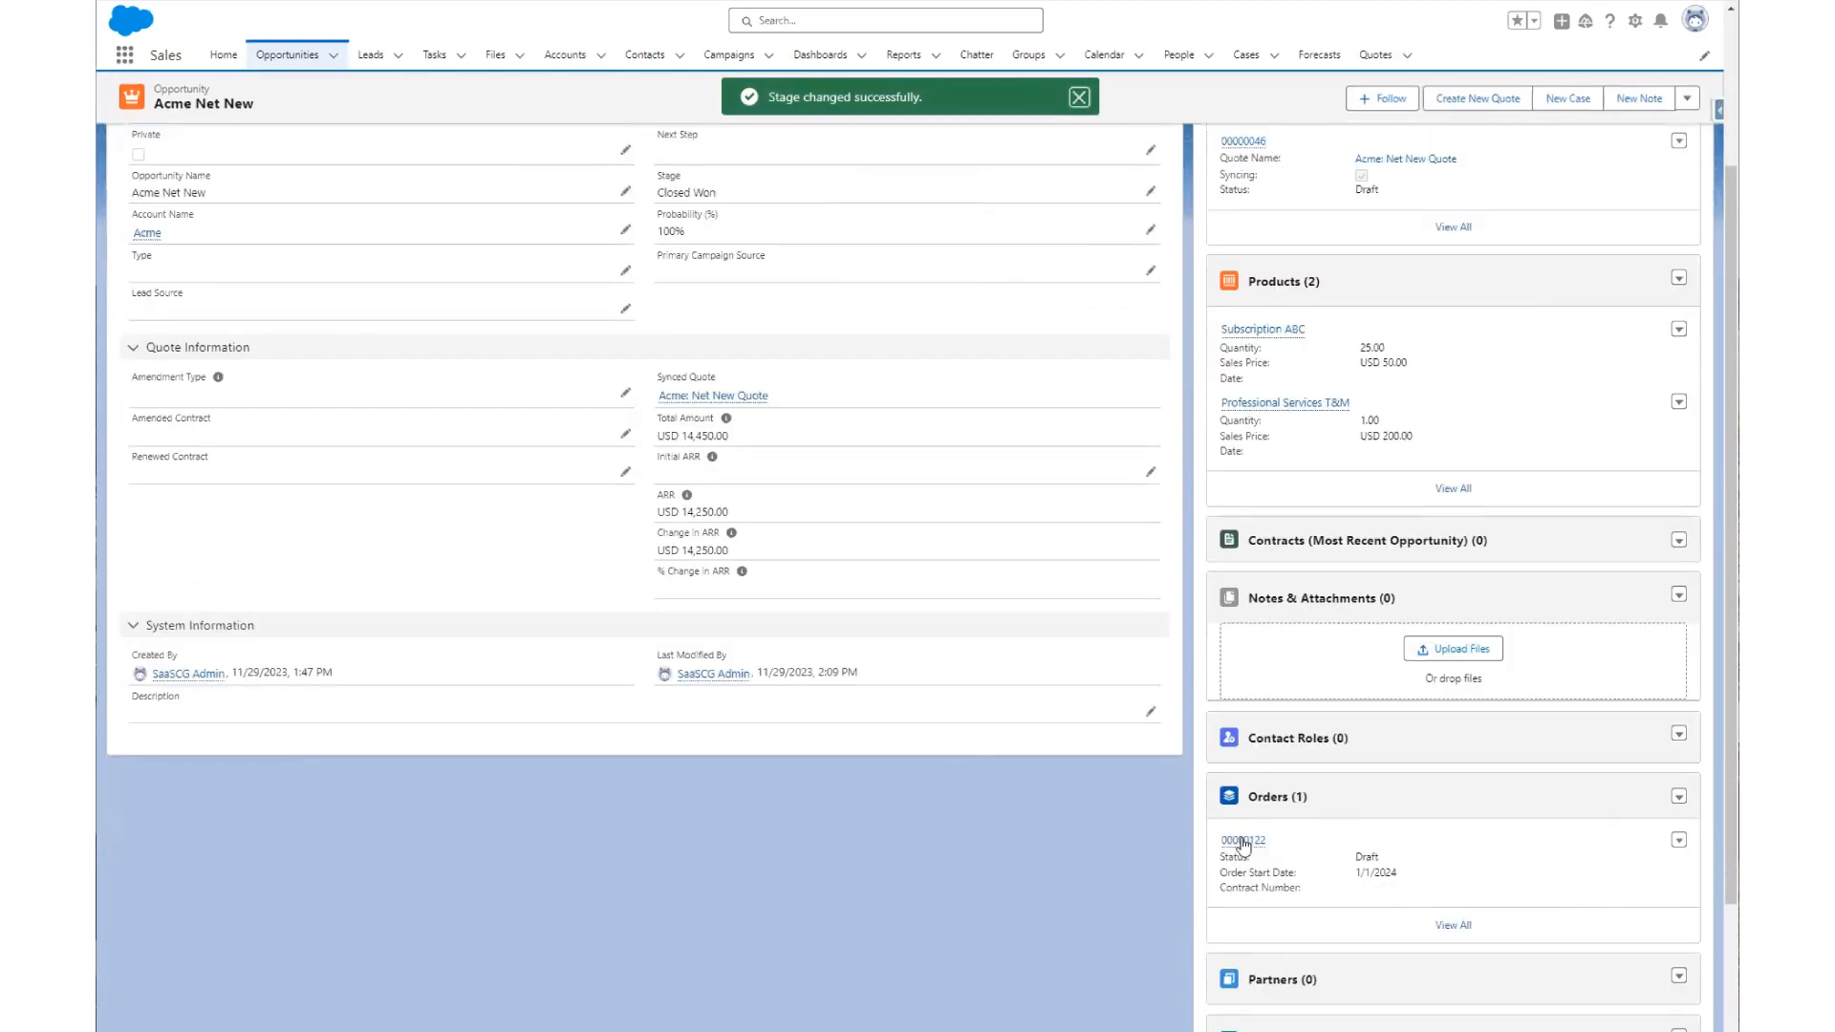
left_click(1250, 842)
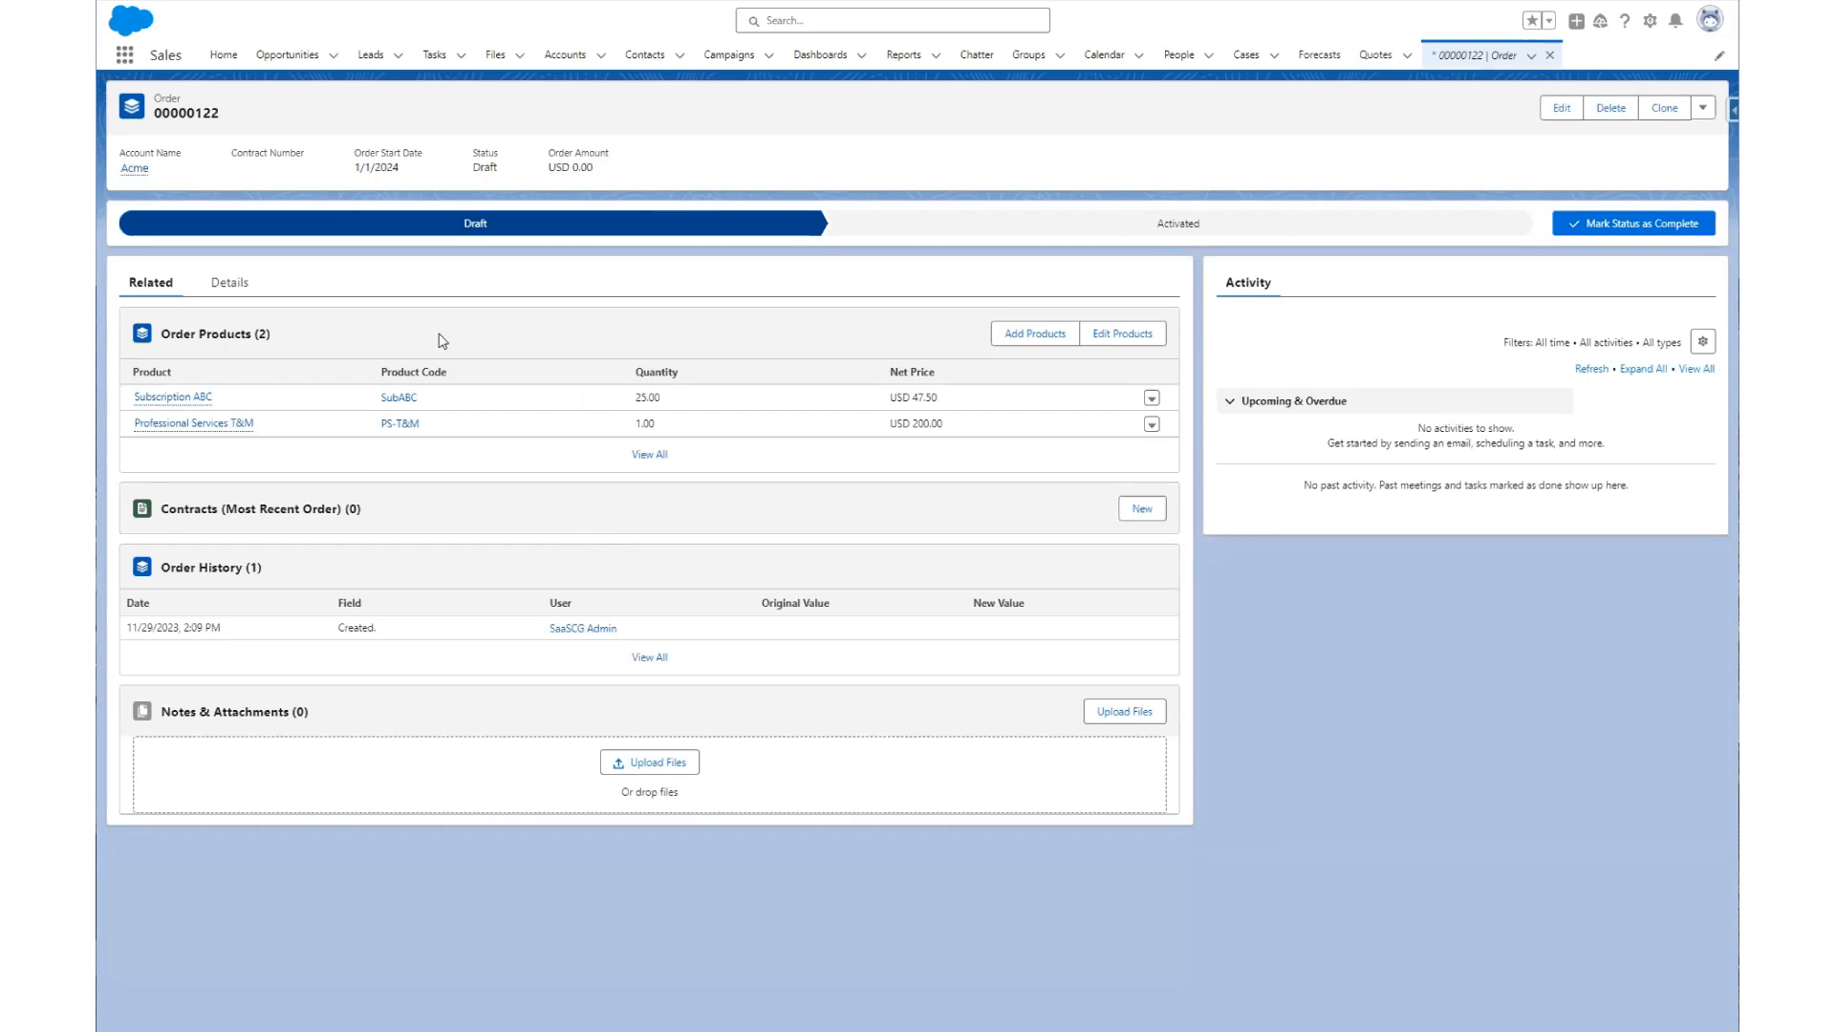
left_click(1183, 239)
left_click(1652, 226)
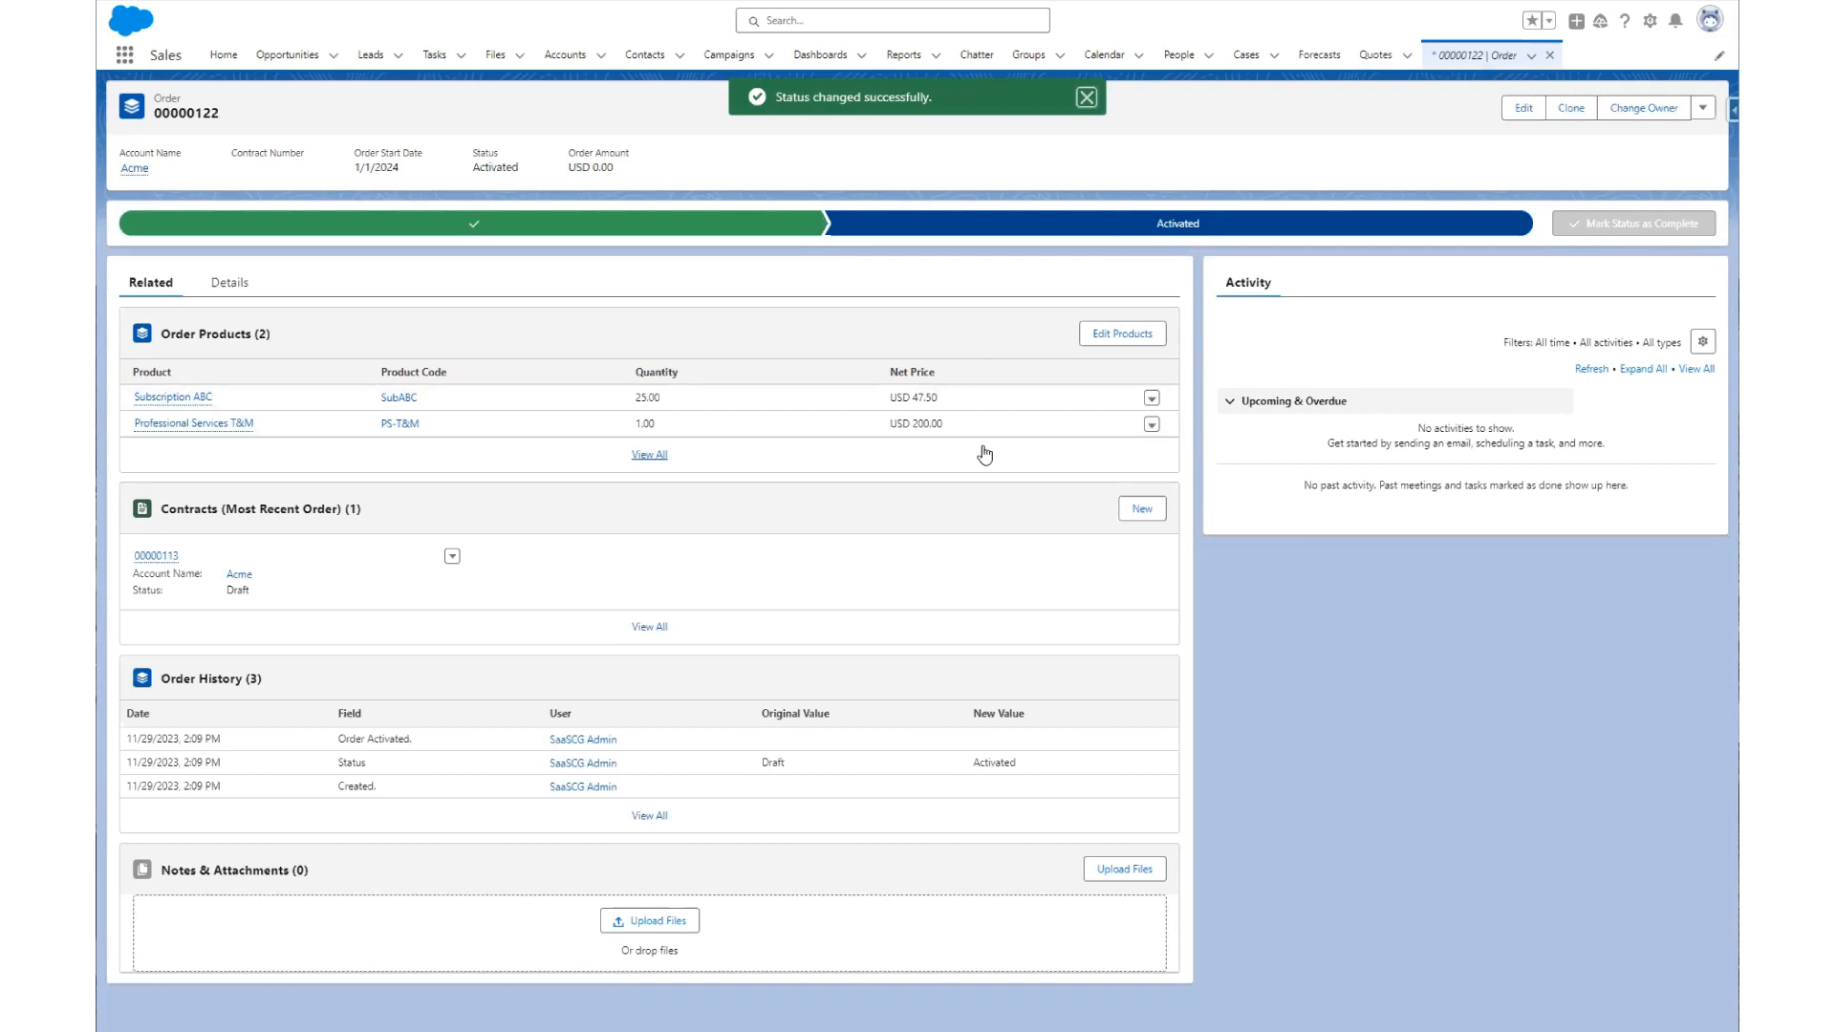
Open the contract generated from the order, view all its contracted products, and return to the refreshed contract record
left_click(160, 560)
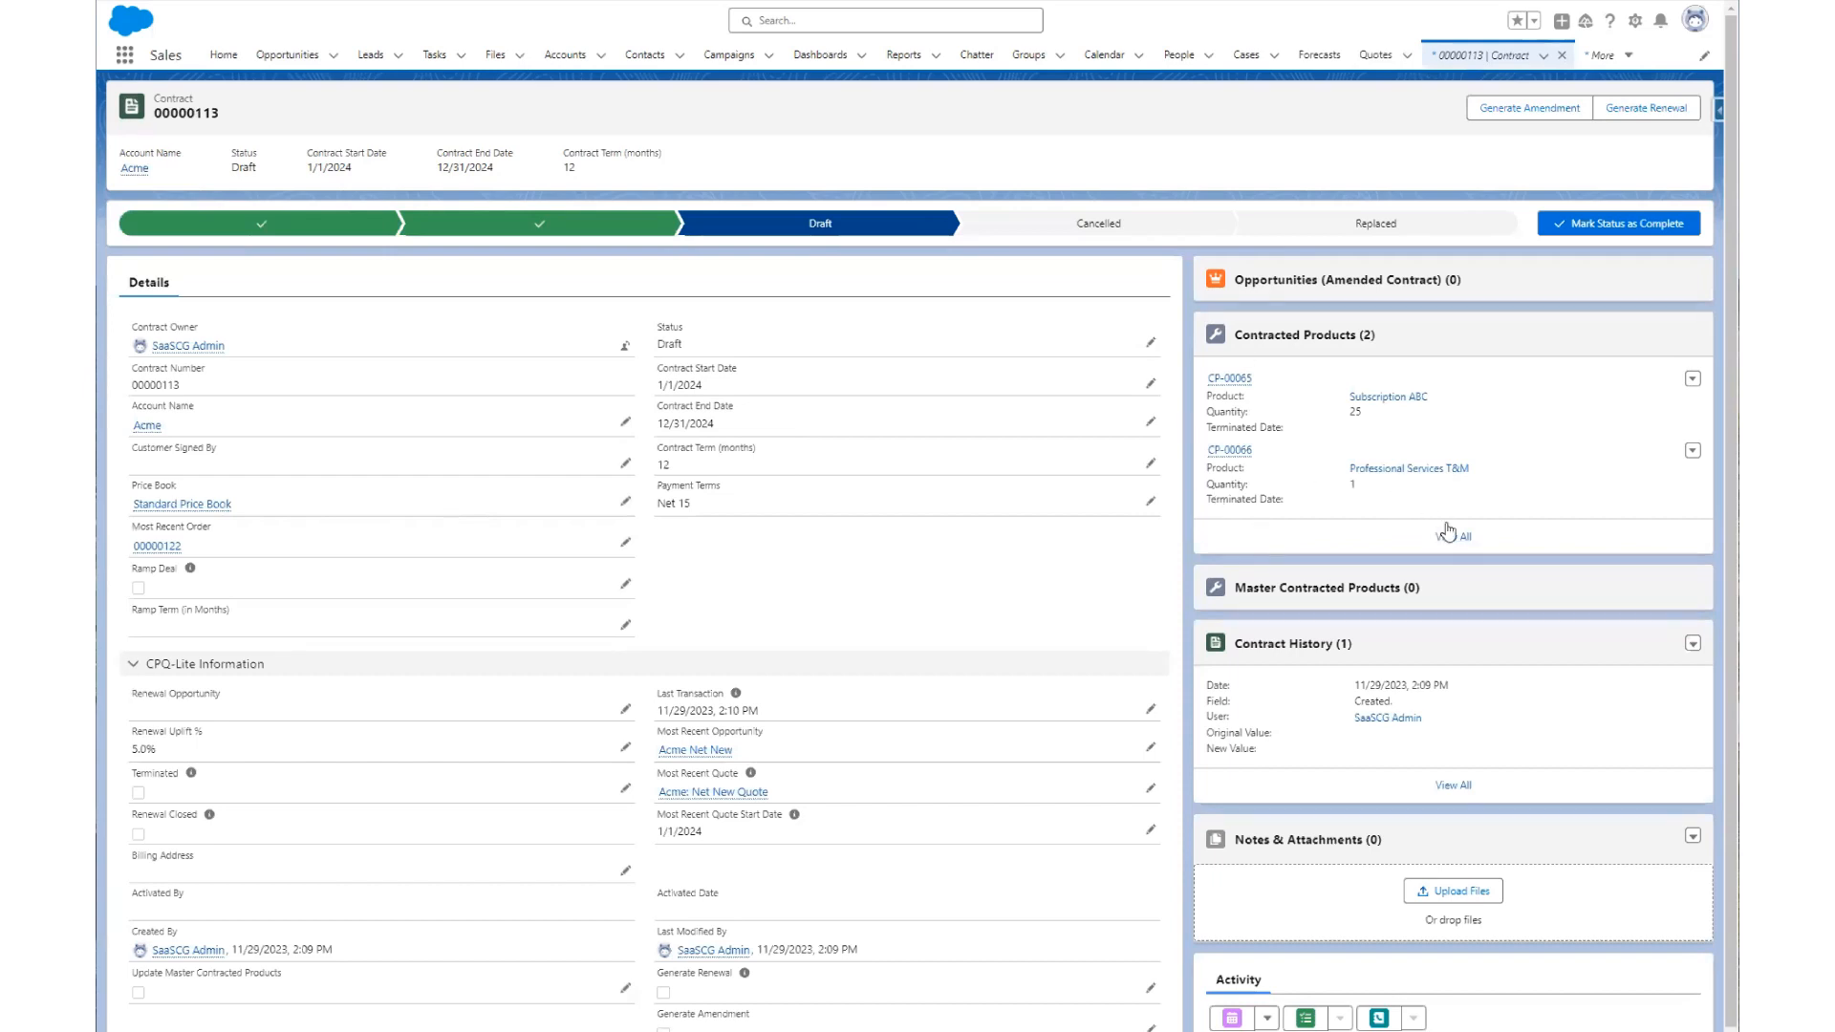
left_click(1208, 528)
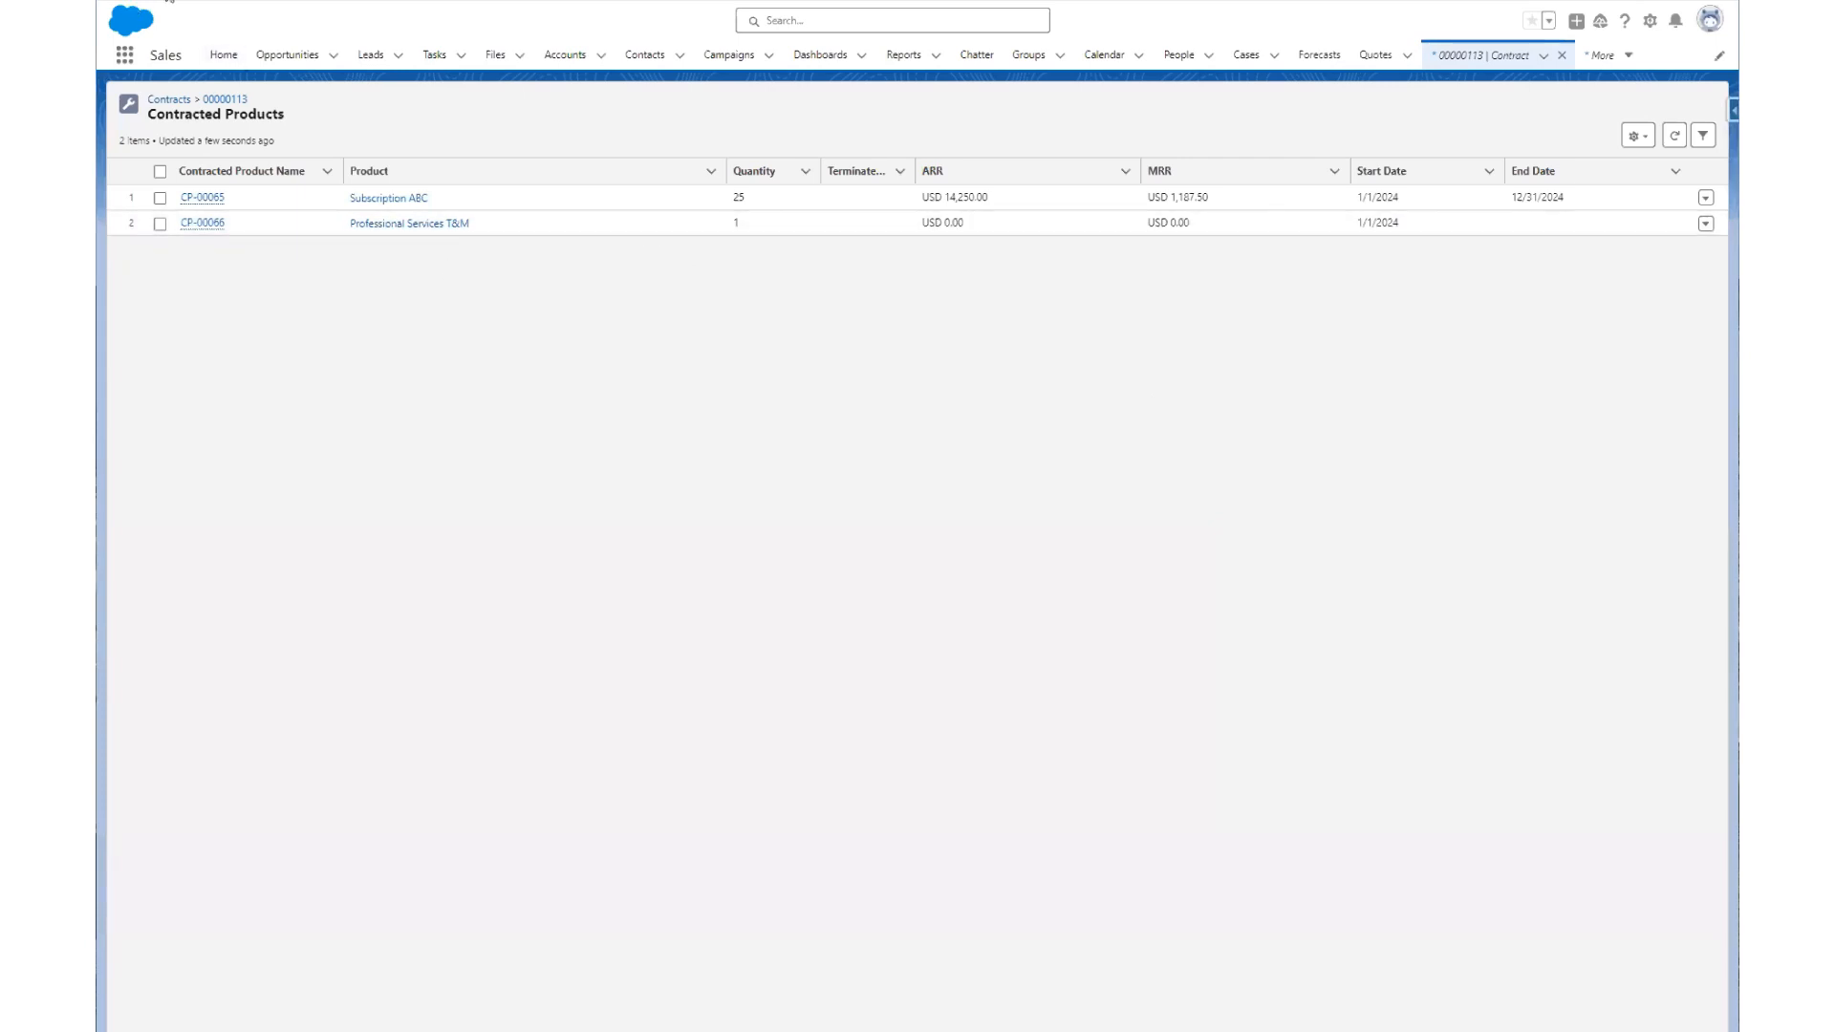
left_click(169, 1)
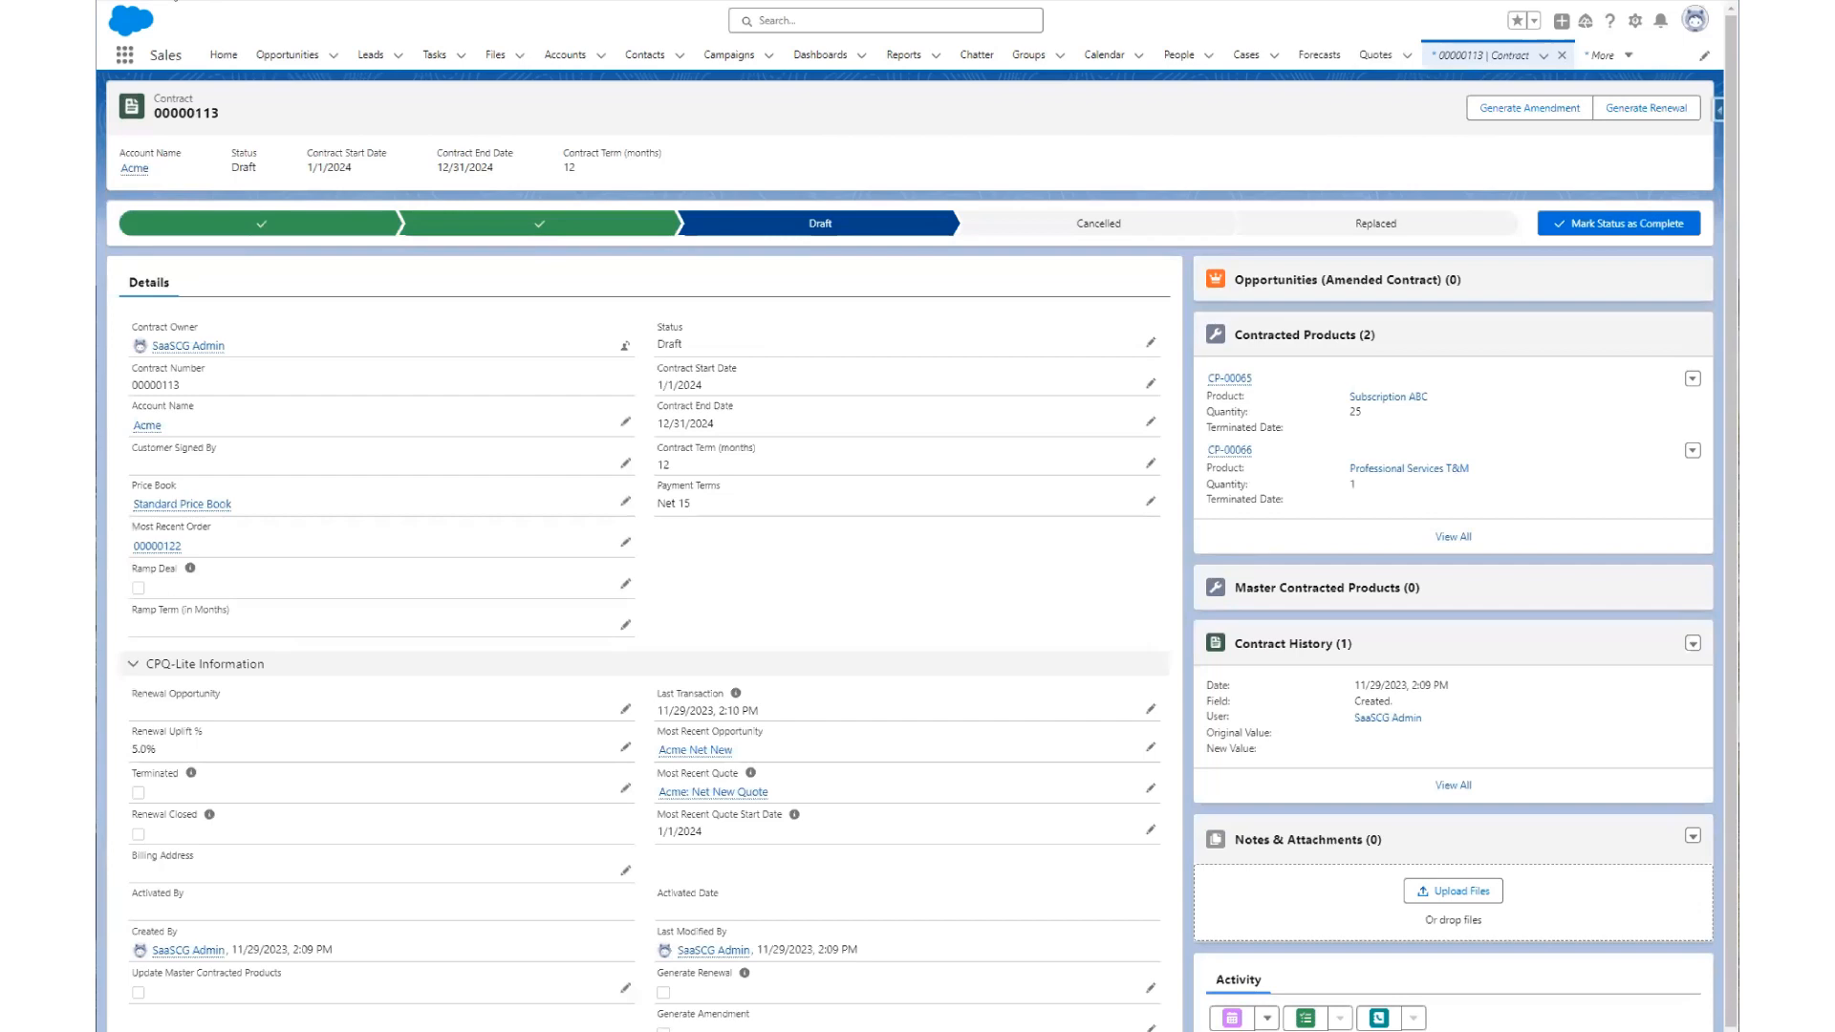
left_click(176, 1)
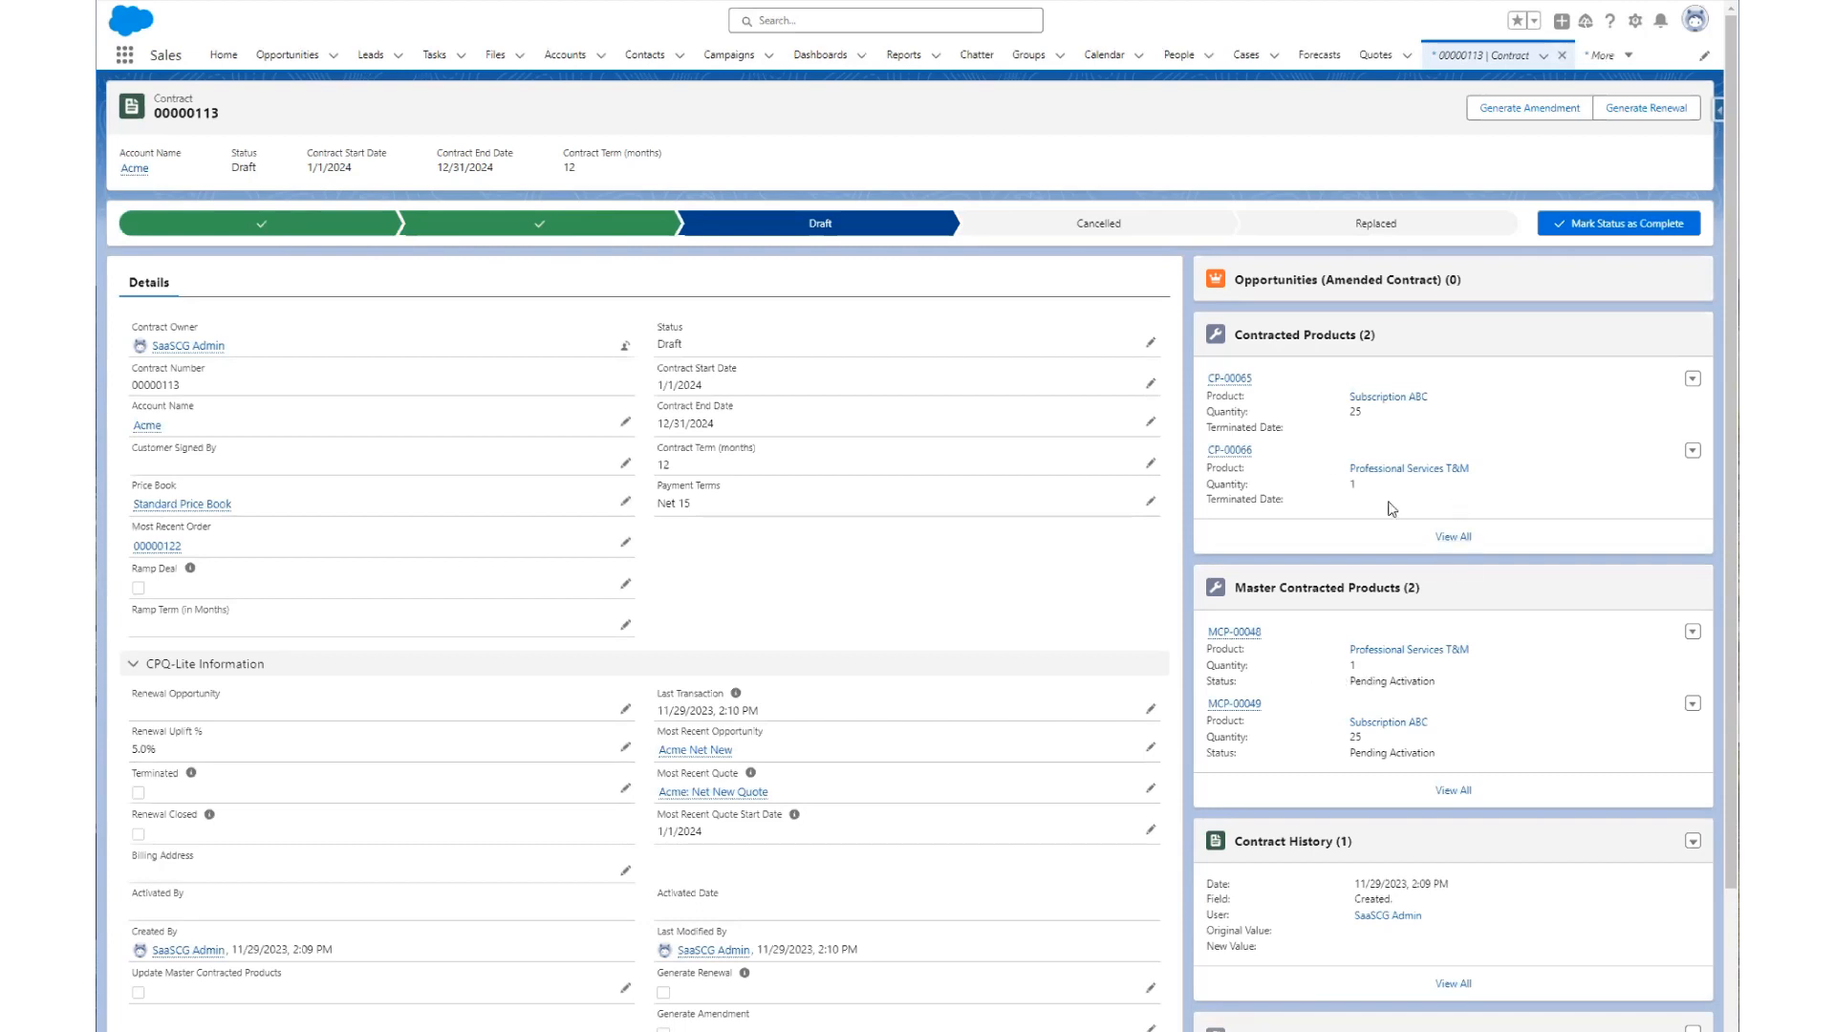
Generate an amendment from the contract and open the resulting amendment opportunity to check its amended contract
left_click(1506, 110)
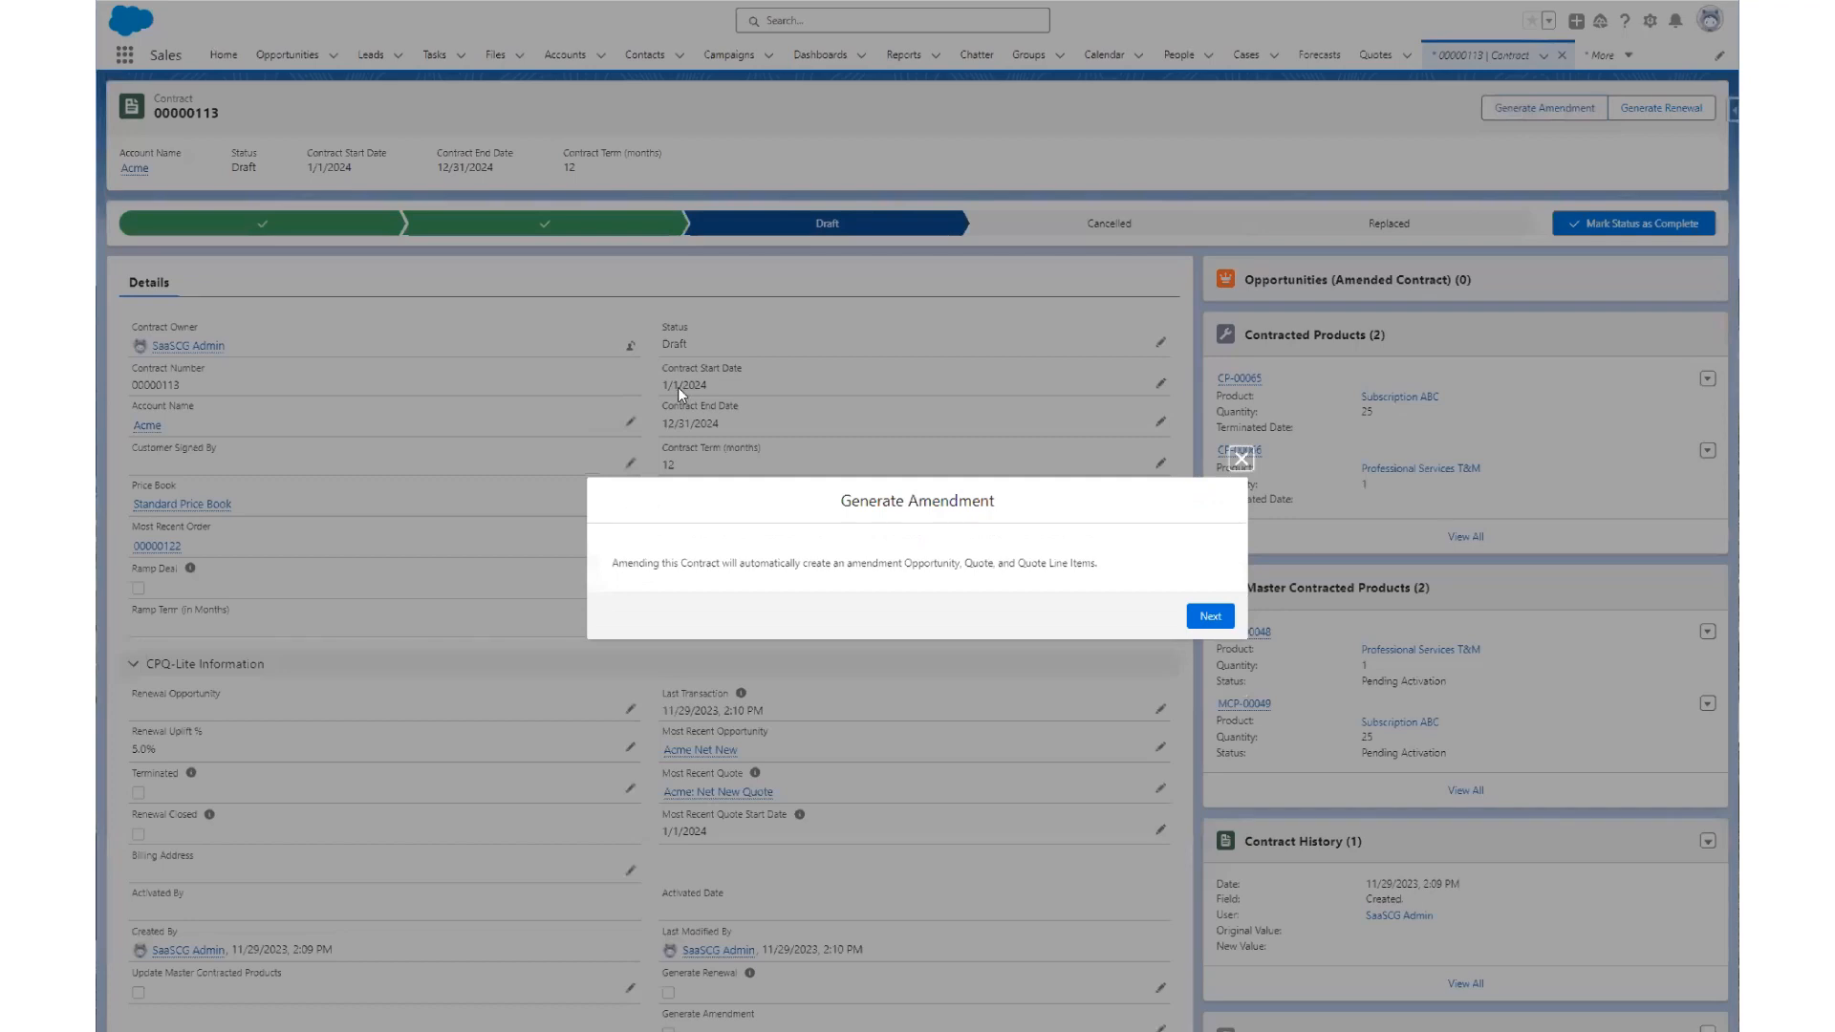
left_click(1208, 614)
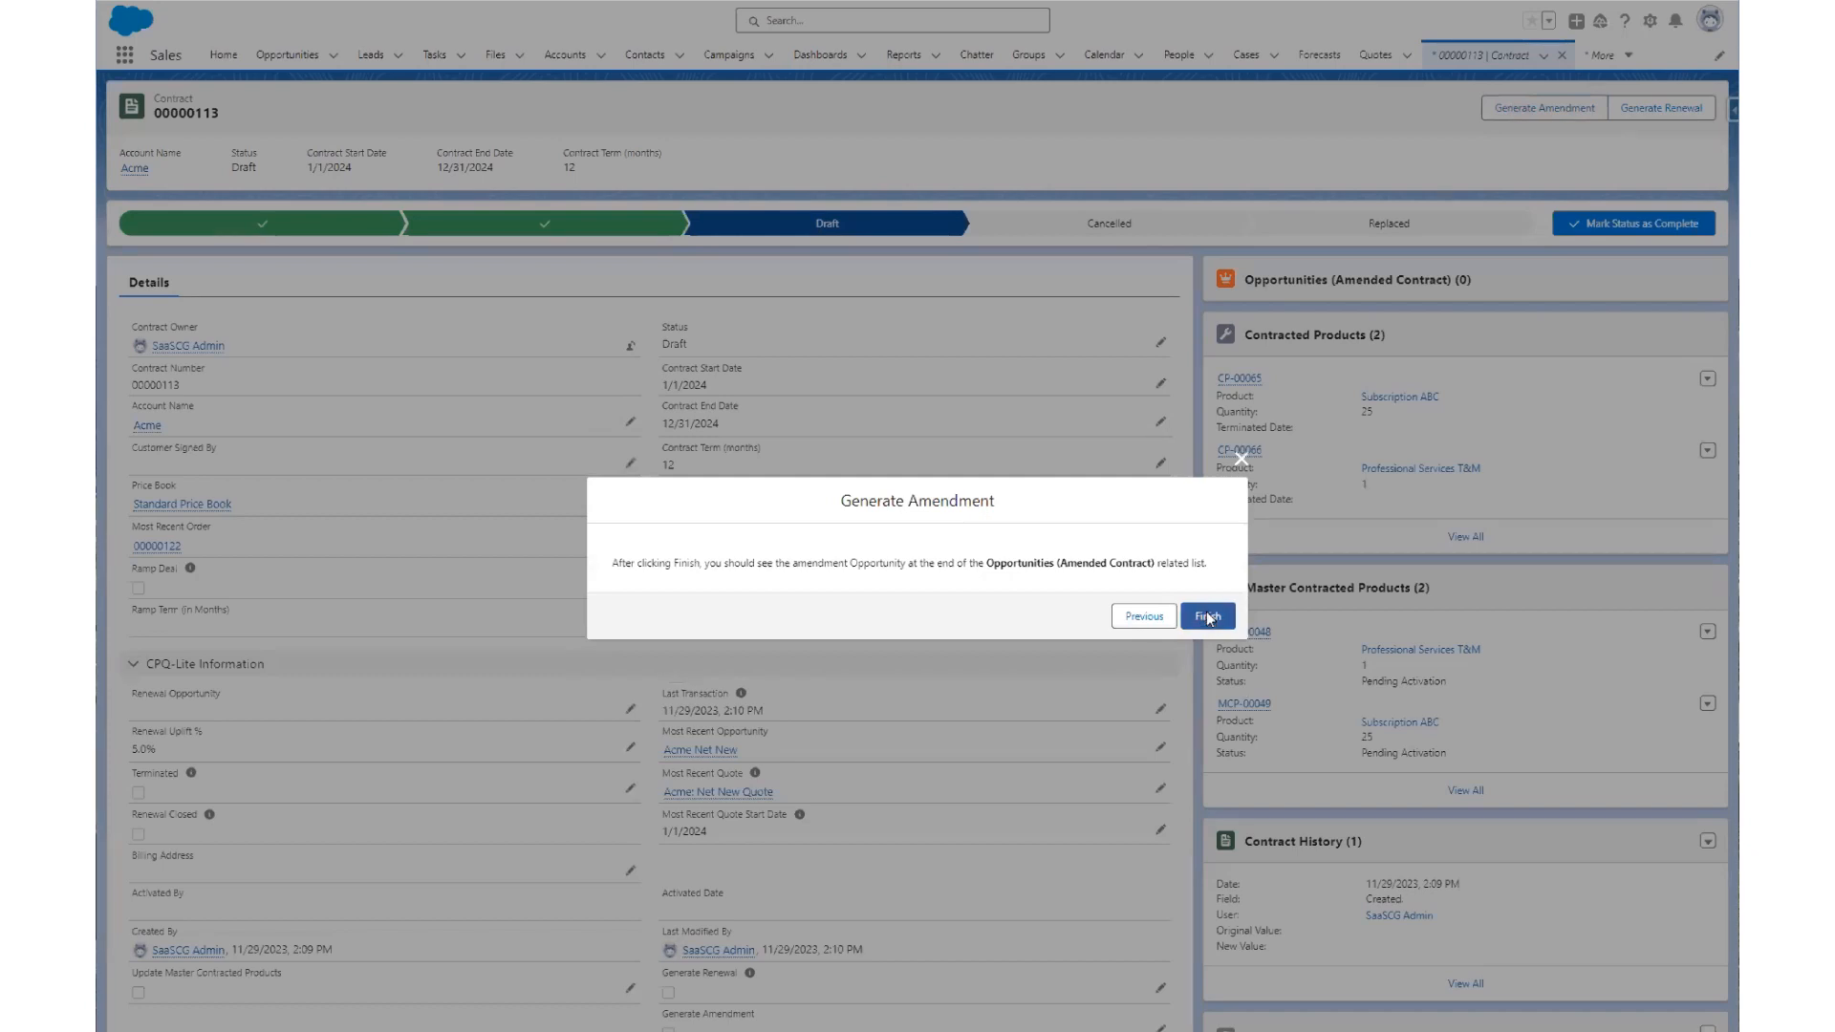
left_click(1208, 616)
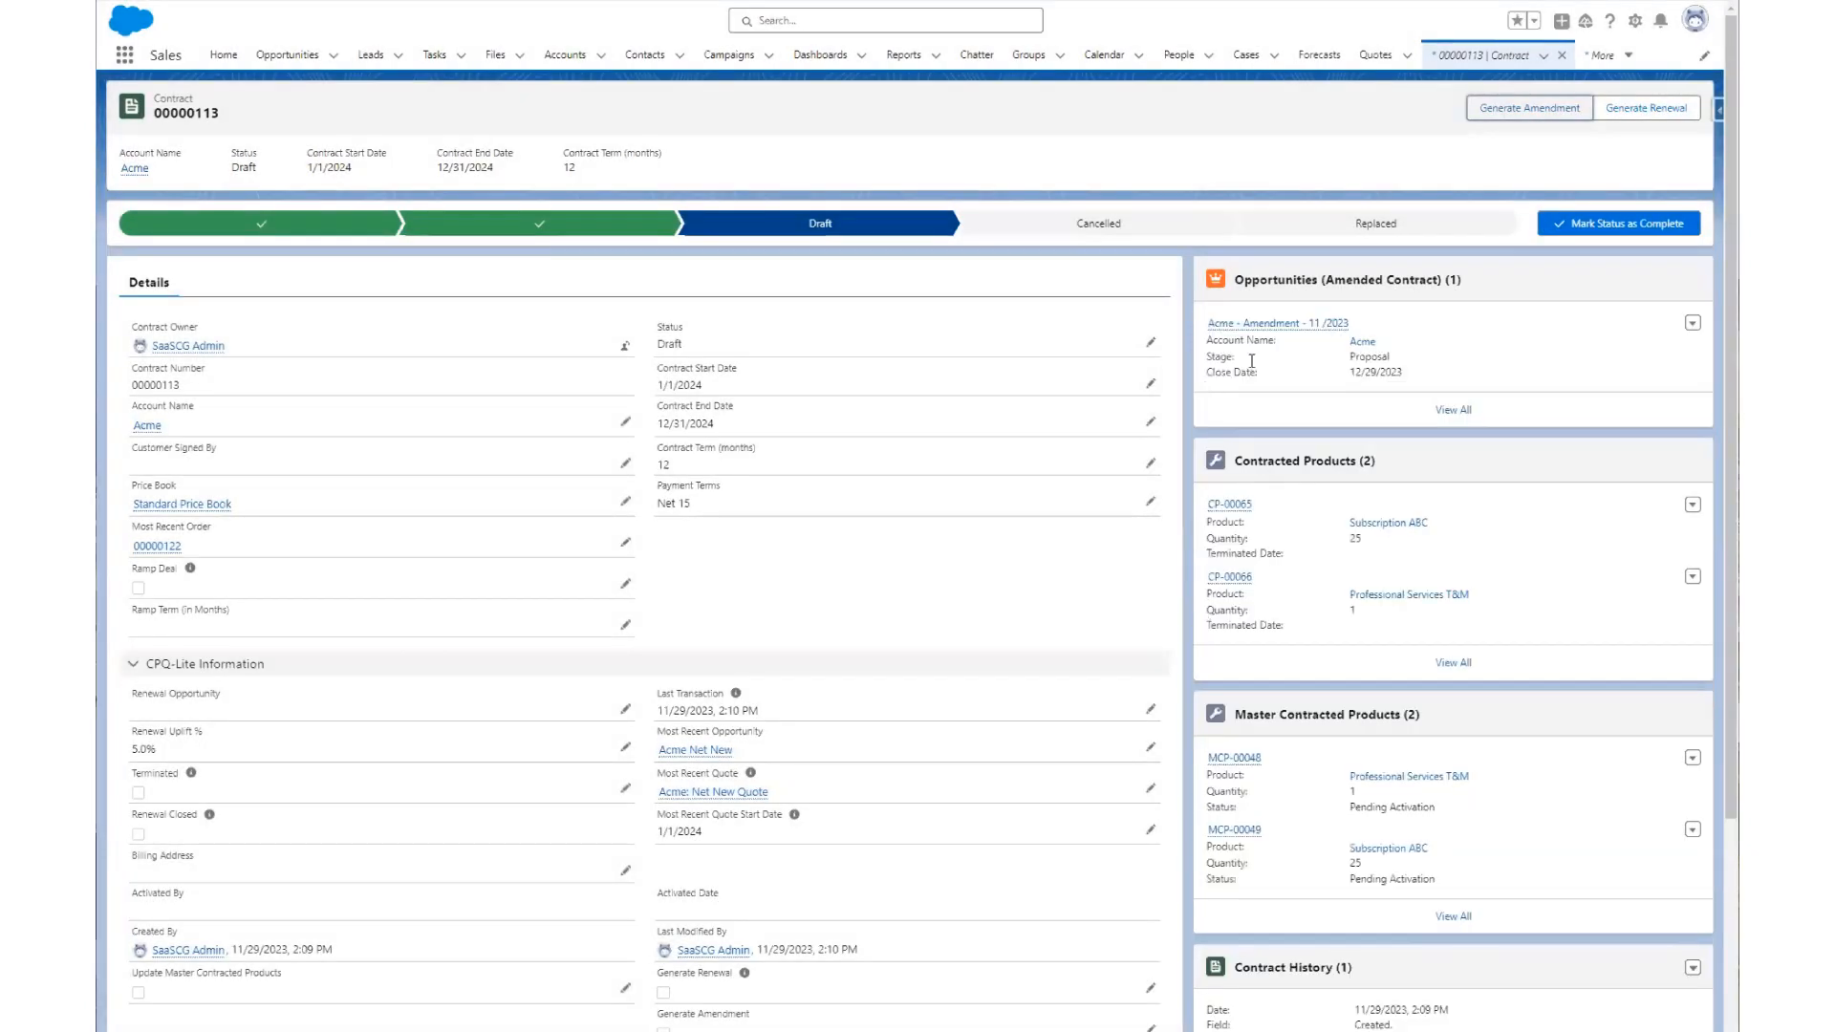
mouse_move(1249, 325)
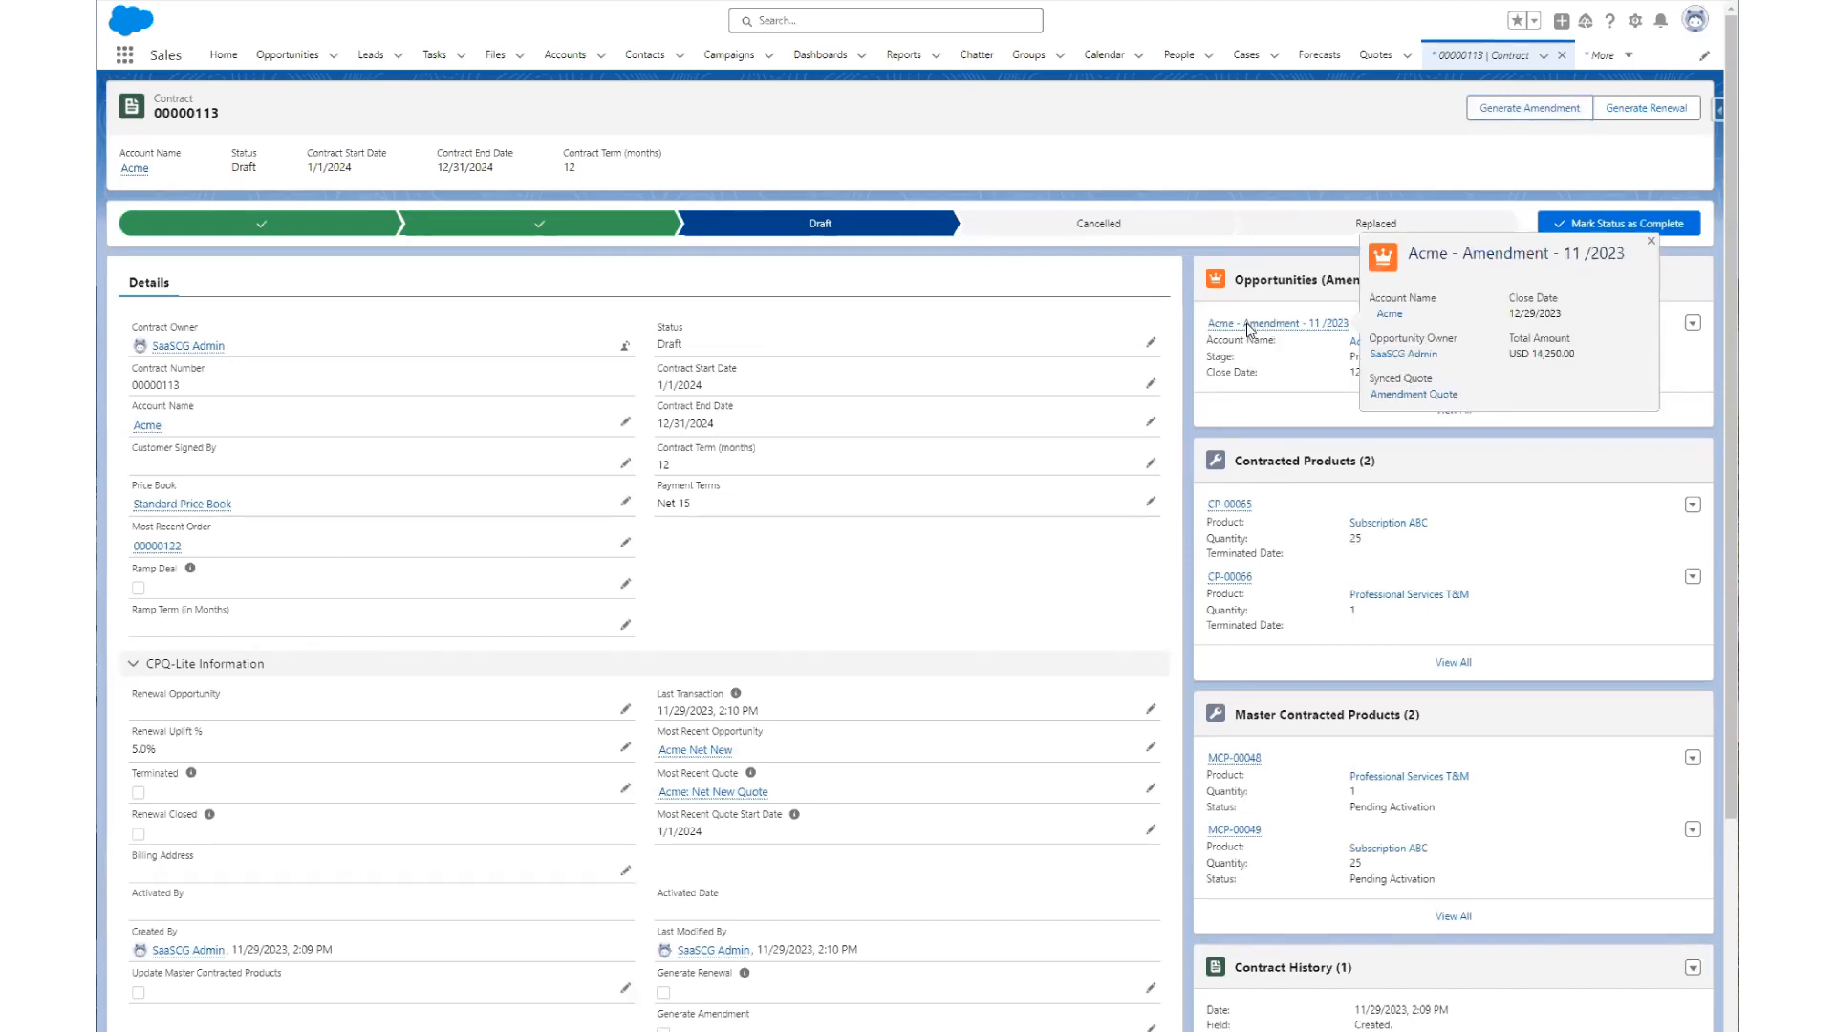
left_click(1249, 324)
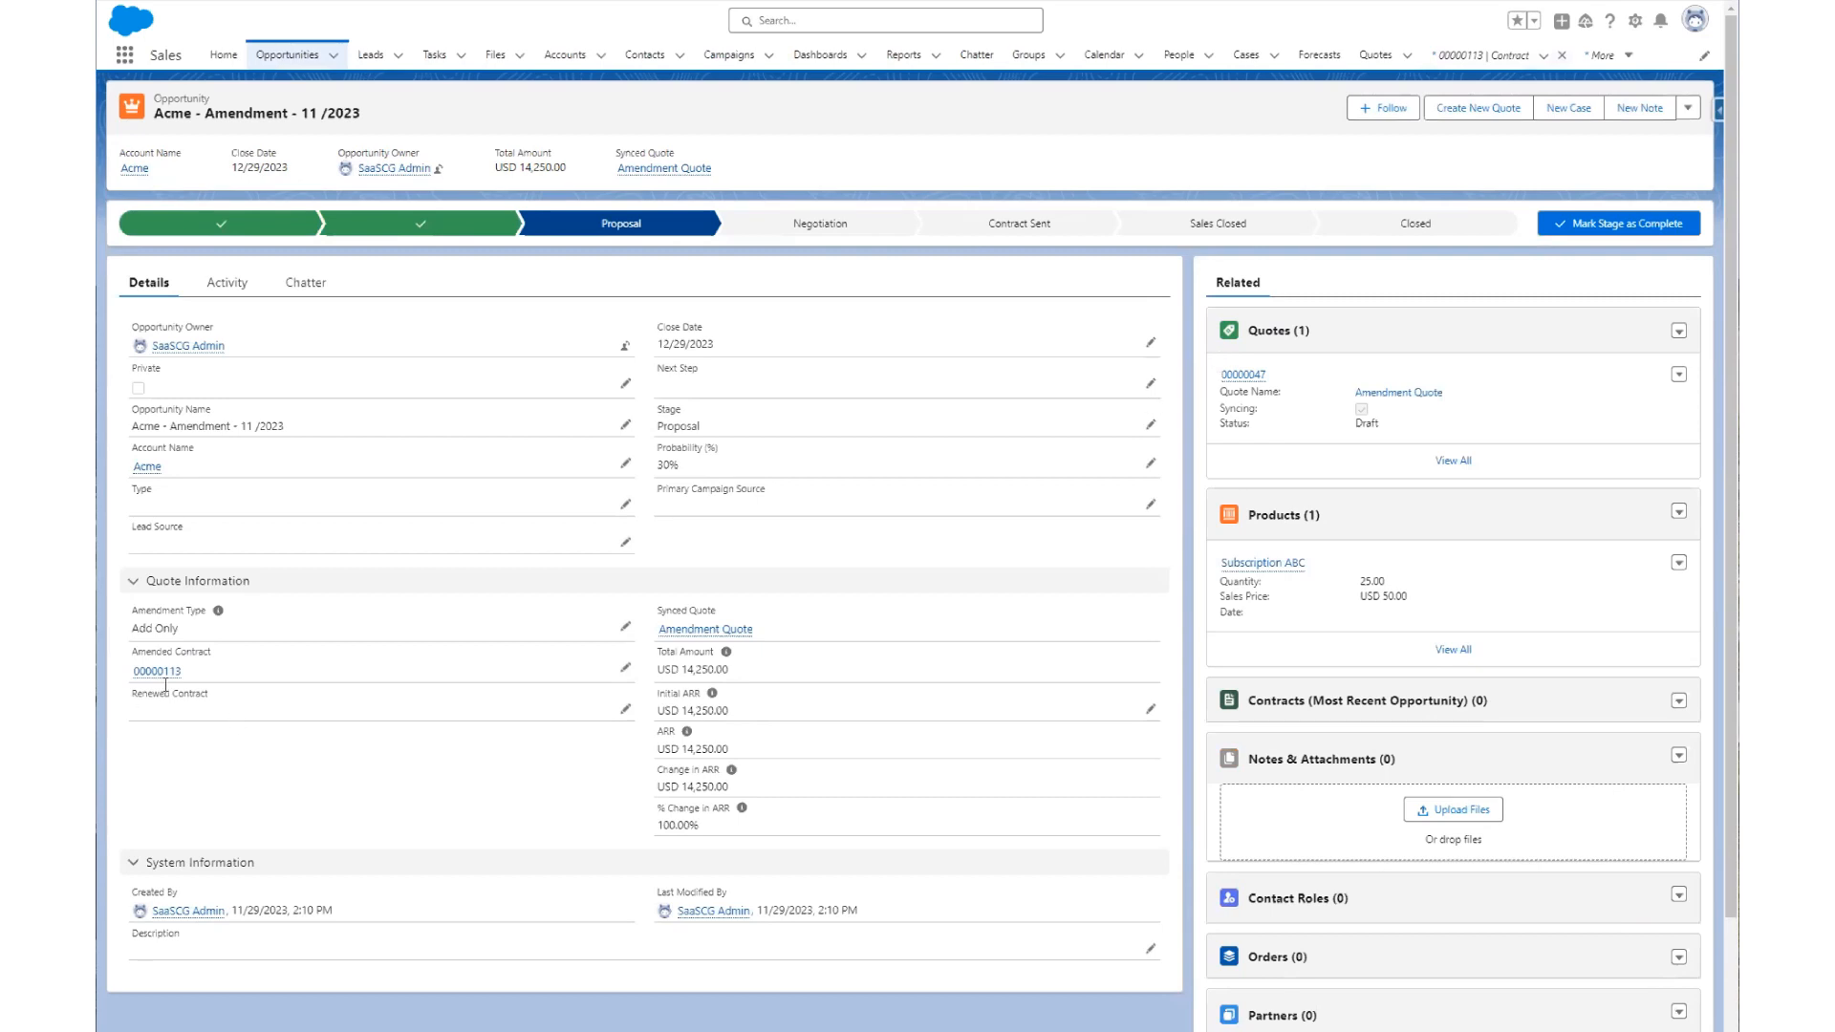
left_click_drag(132, 671, 260, 675)
left_click(260, 675)
Open the amendment opportunity's quote and read the reminder about current products, pricing and quantities
left_click(1243, 376)
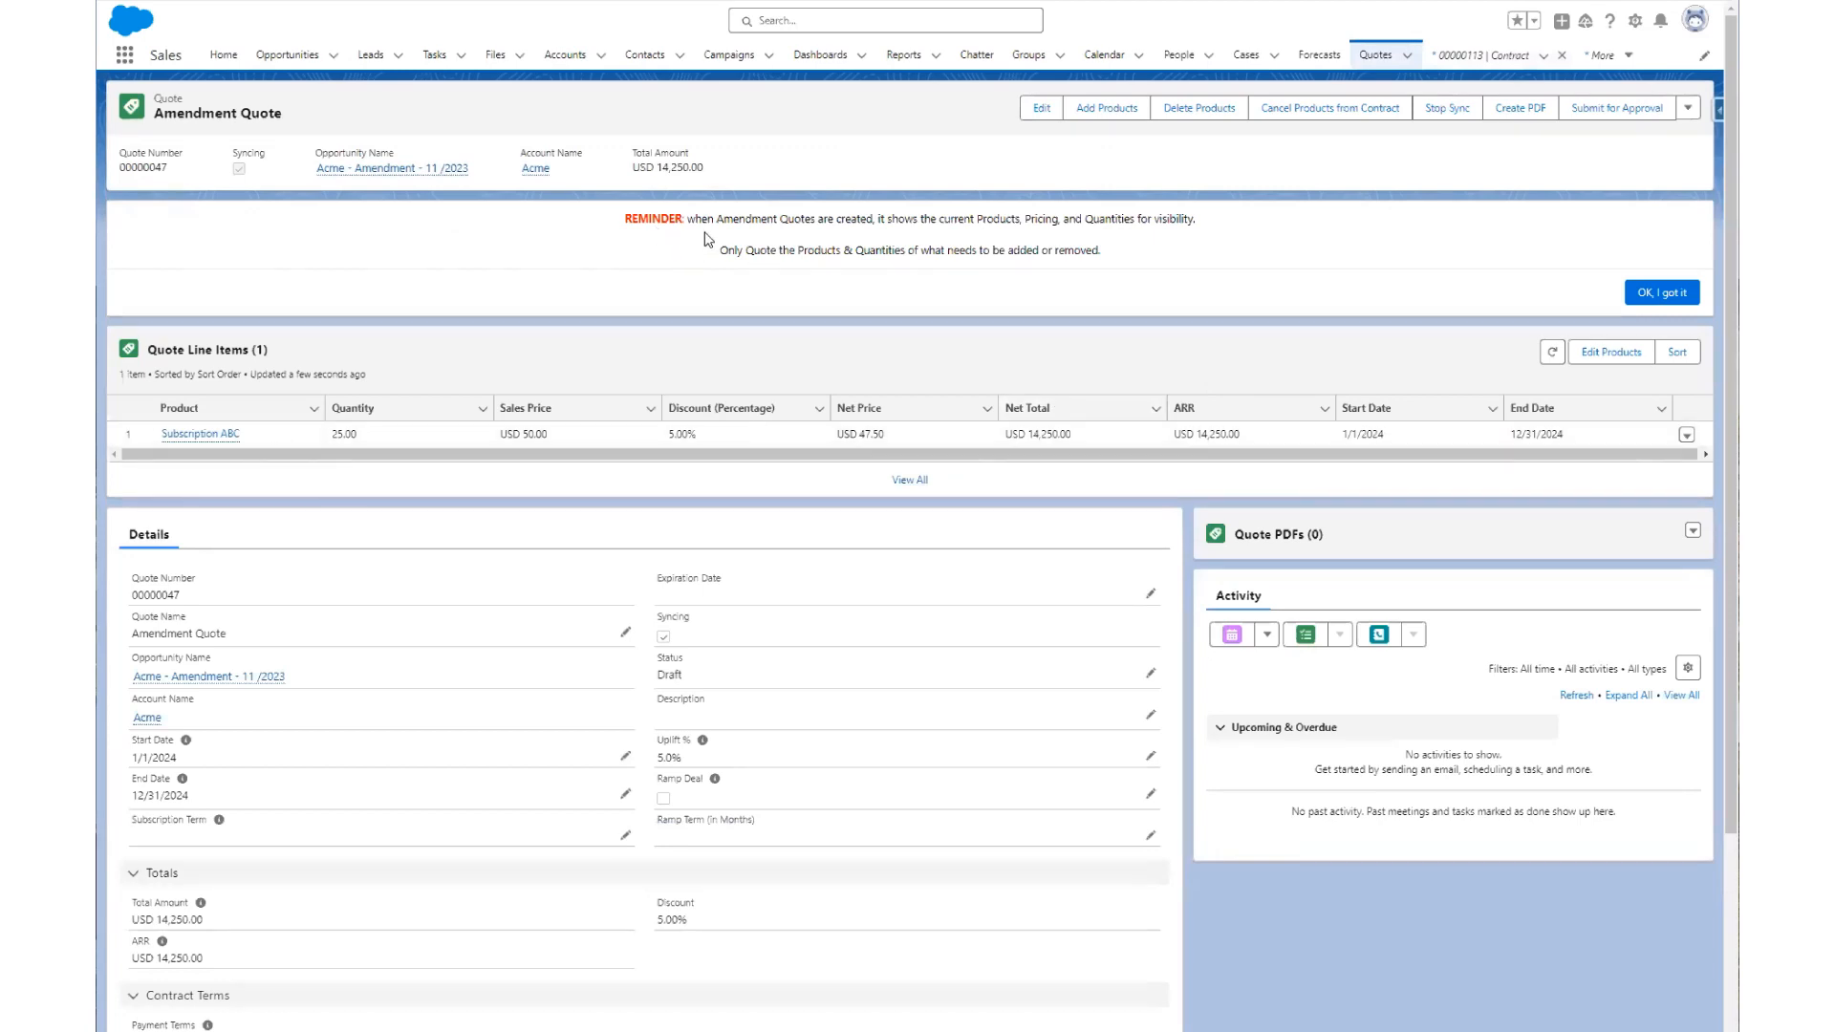
left_click_drag(923, 213, 1251, 225)
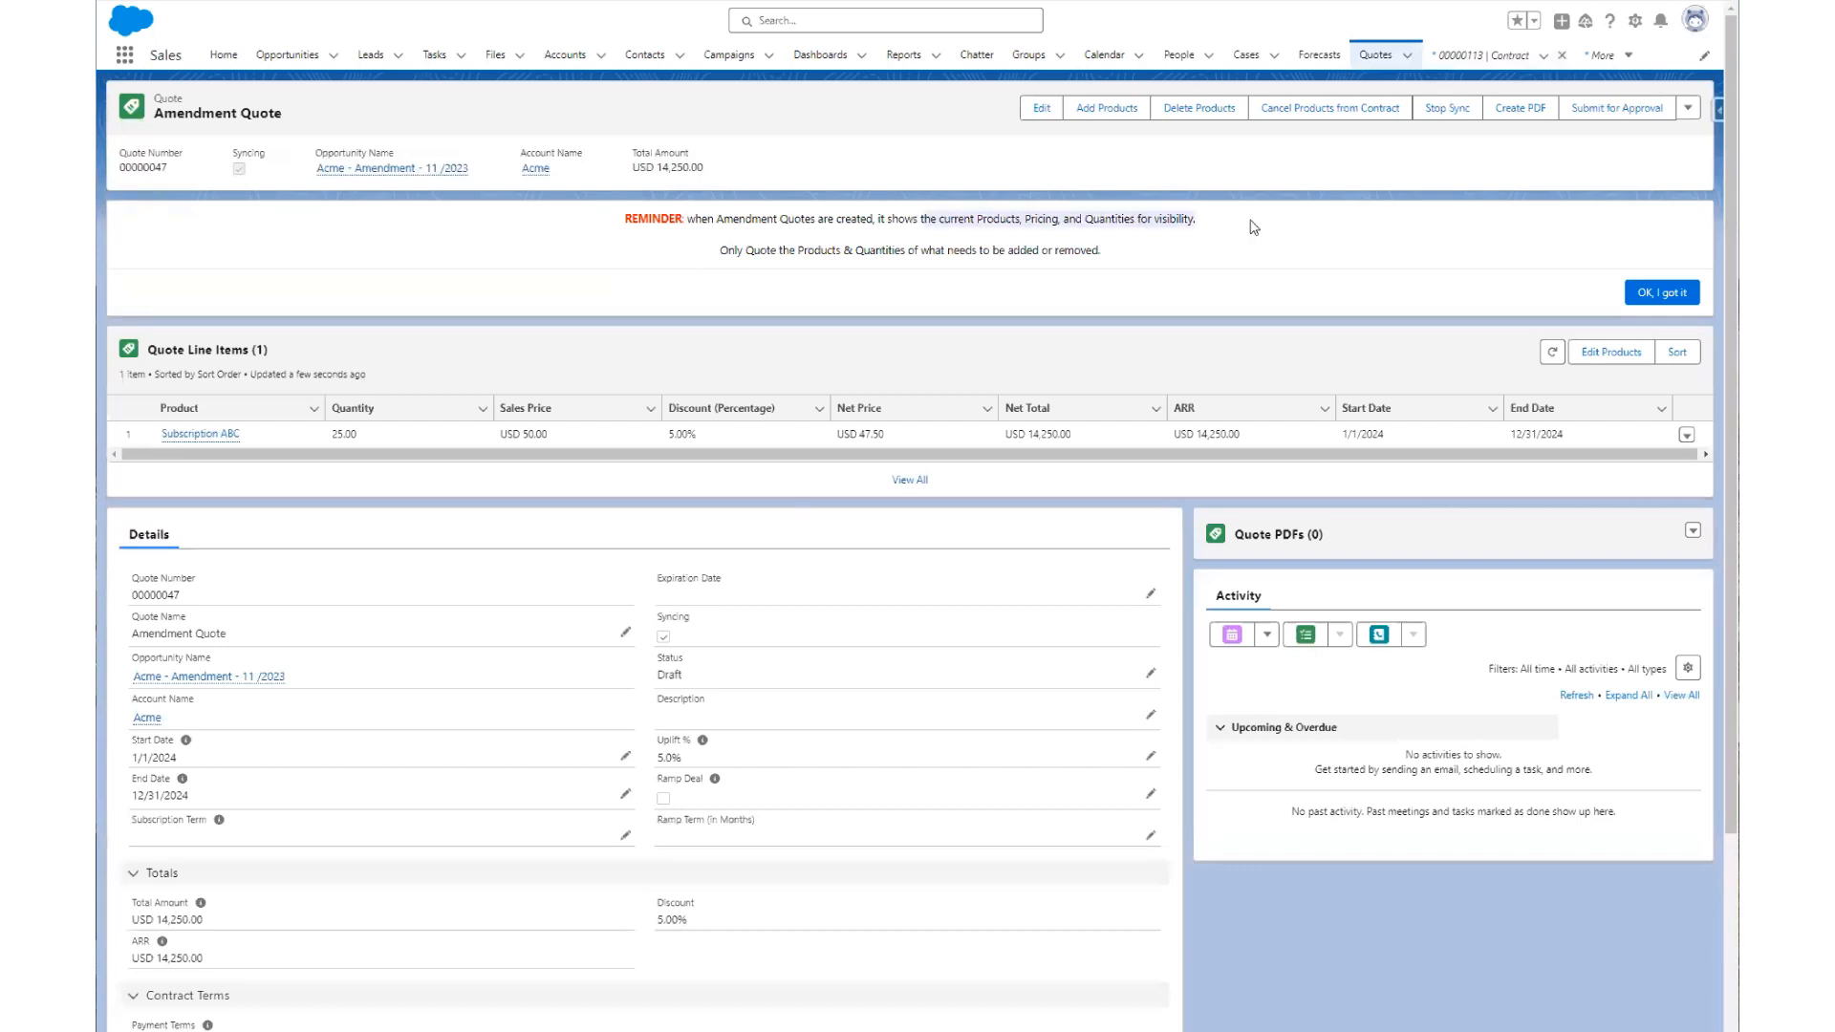
left_click(1251, 226)
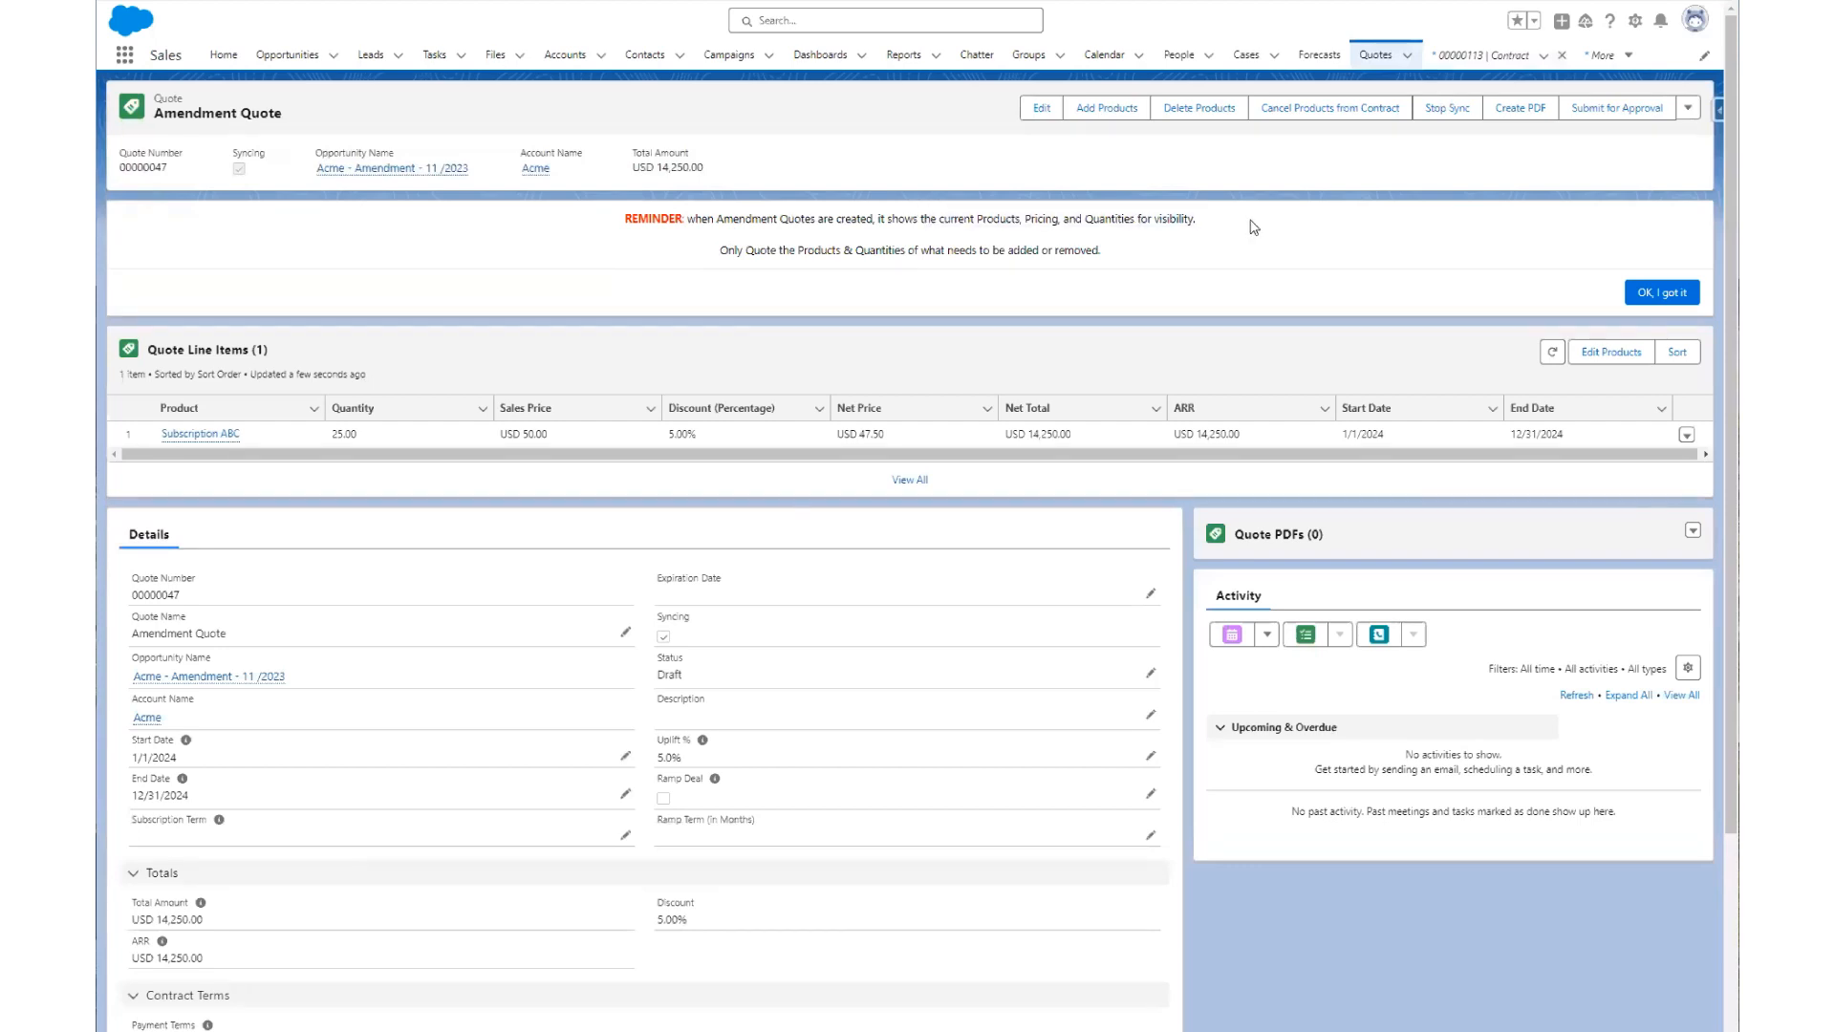
Set the amendment quote's start date to 3/6/2024, save it, and check the line item's ARR and net total
double_click(256, 754)
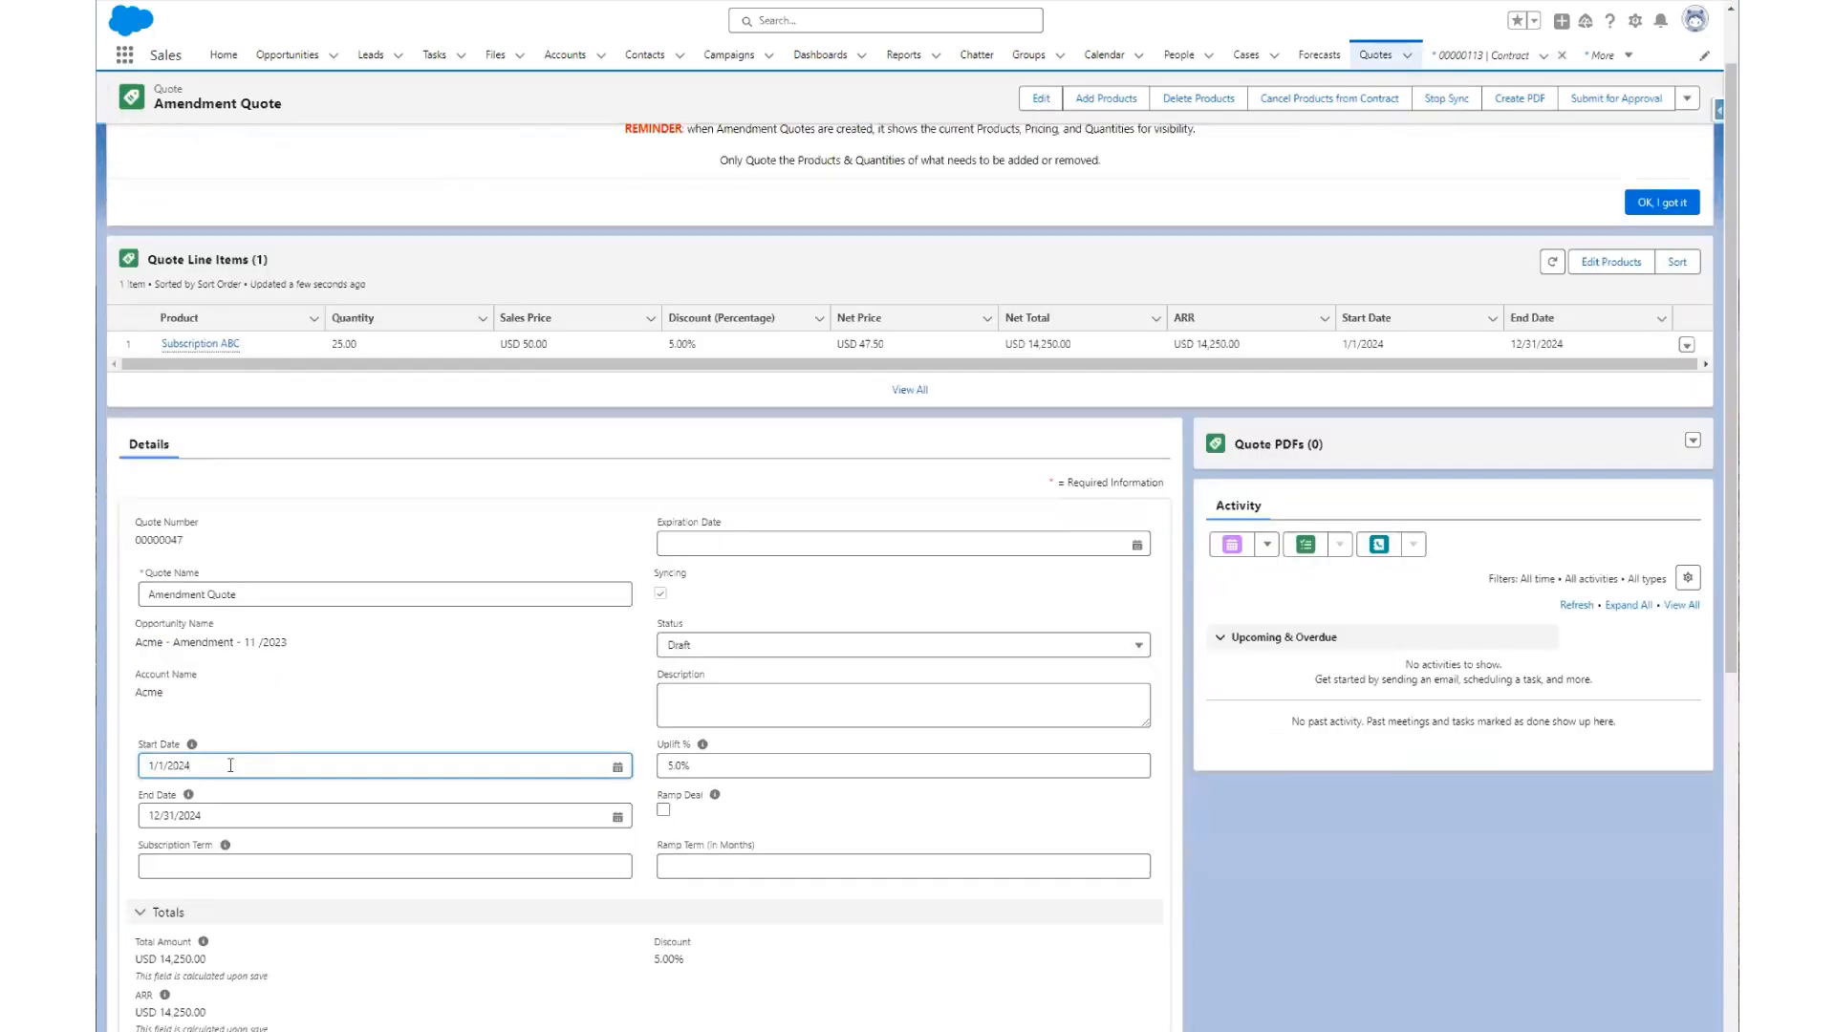
left_click(564, 797)
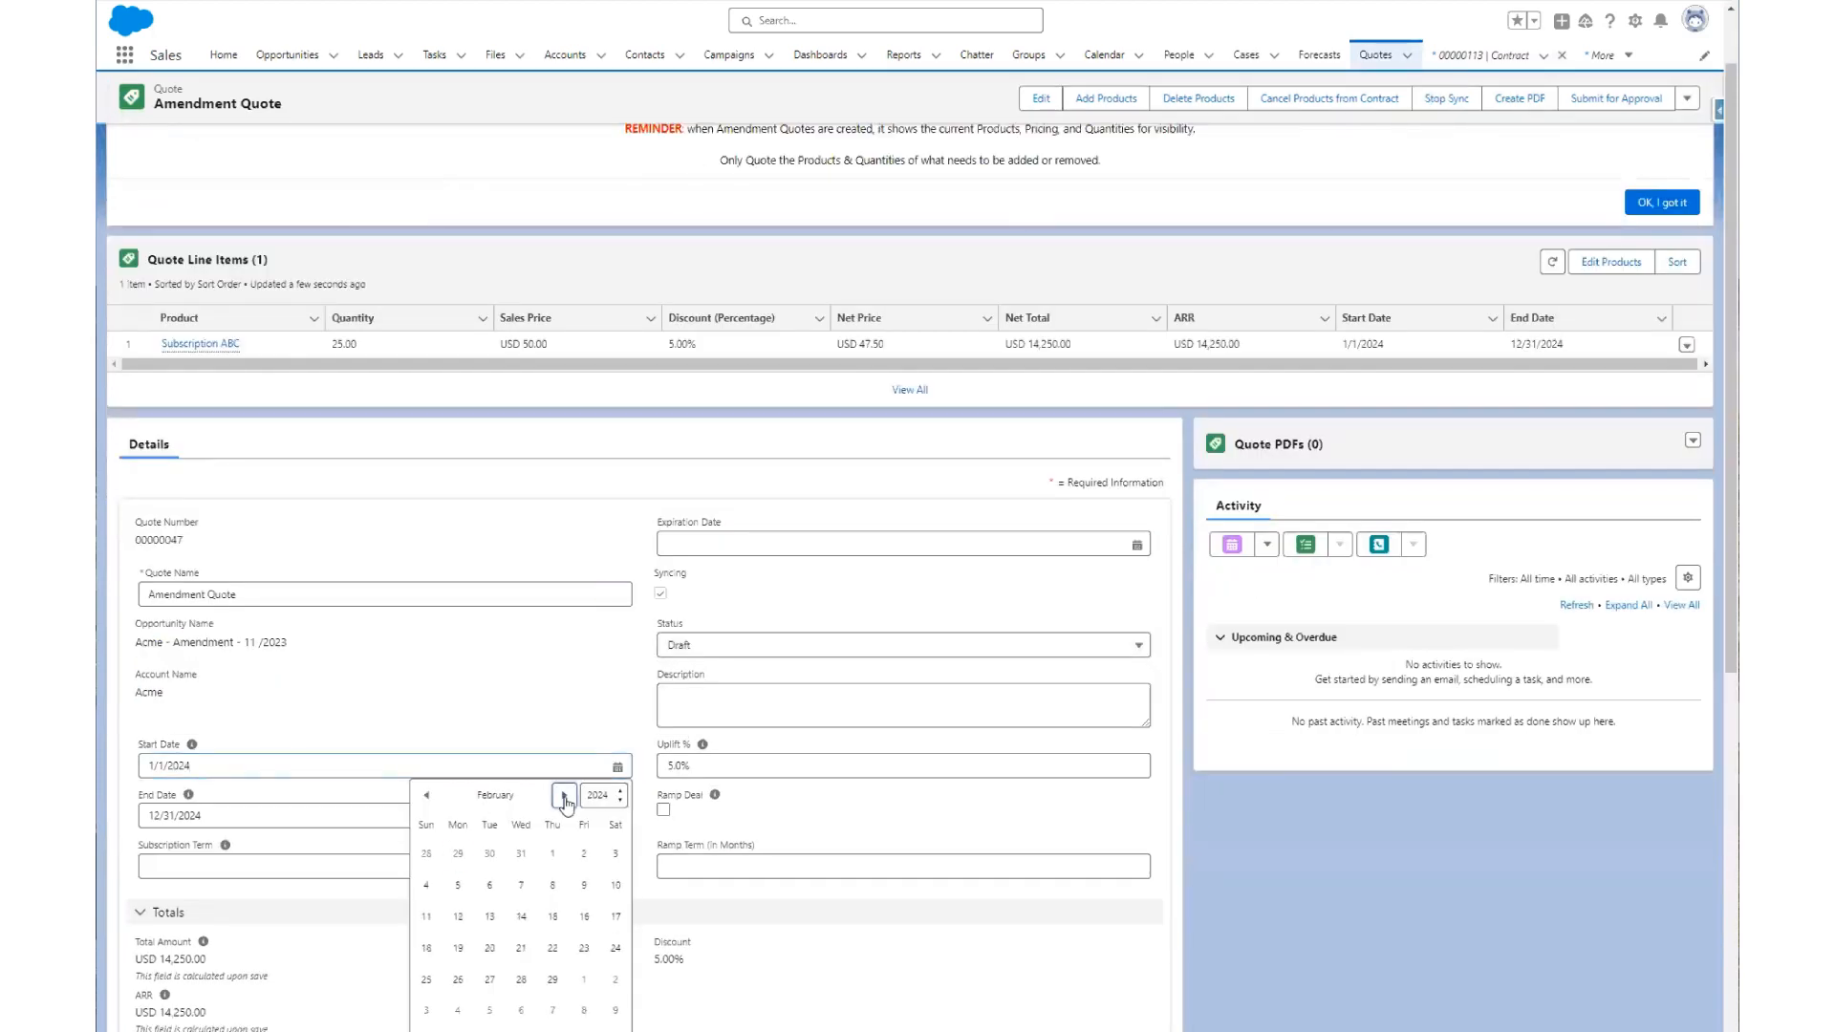
left_click(564, 797)
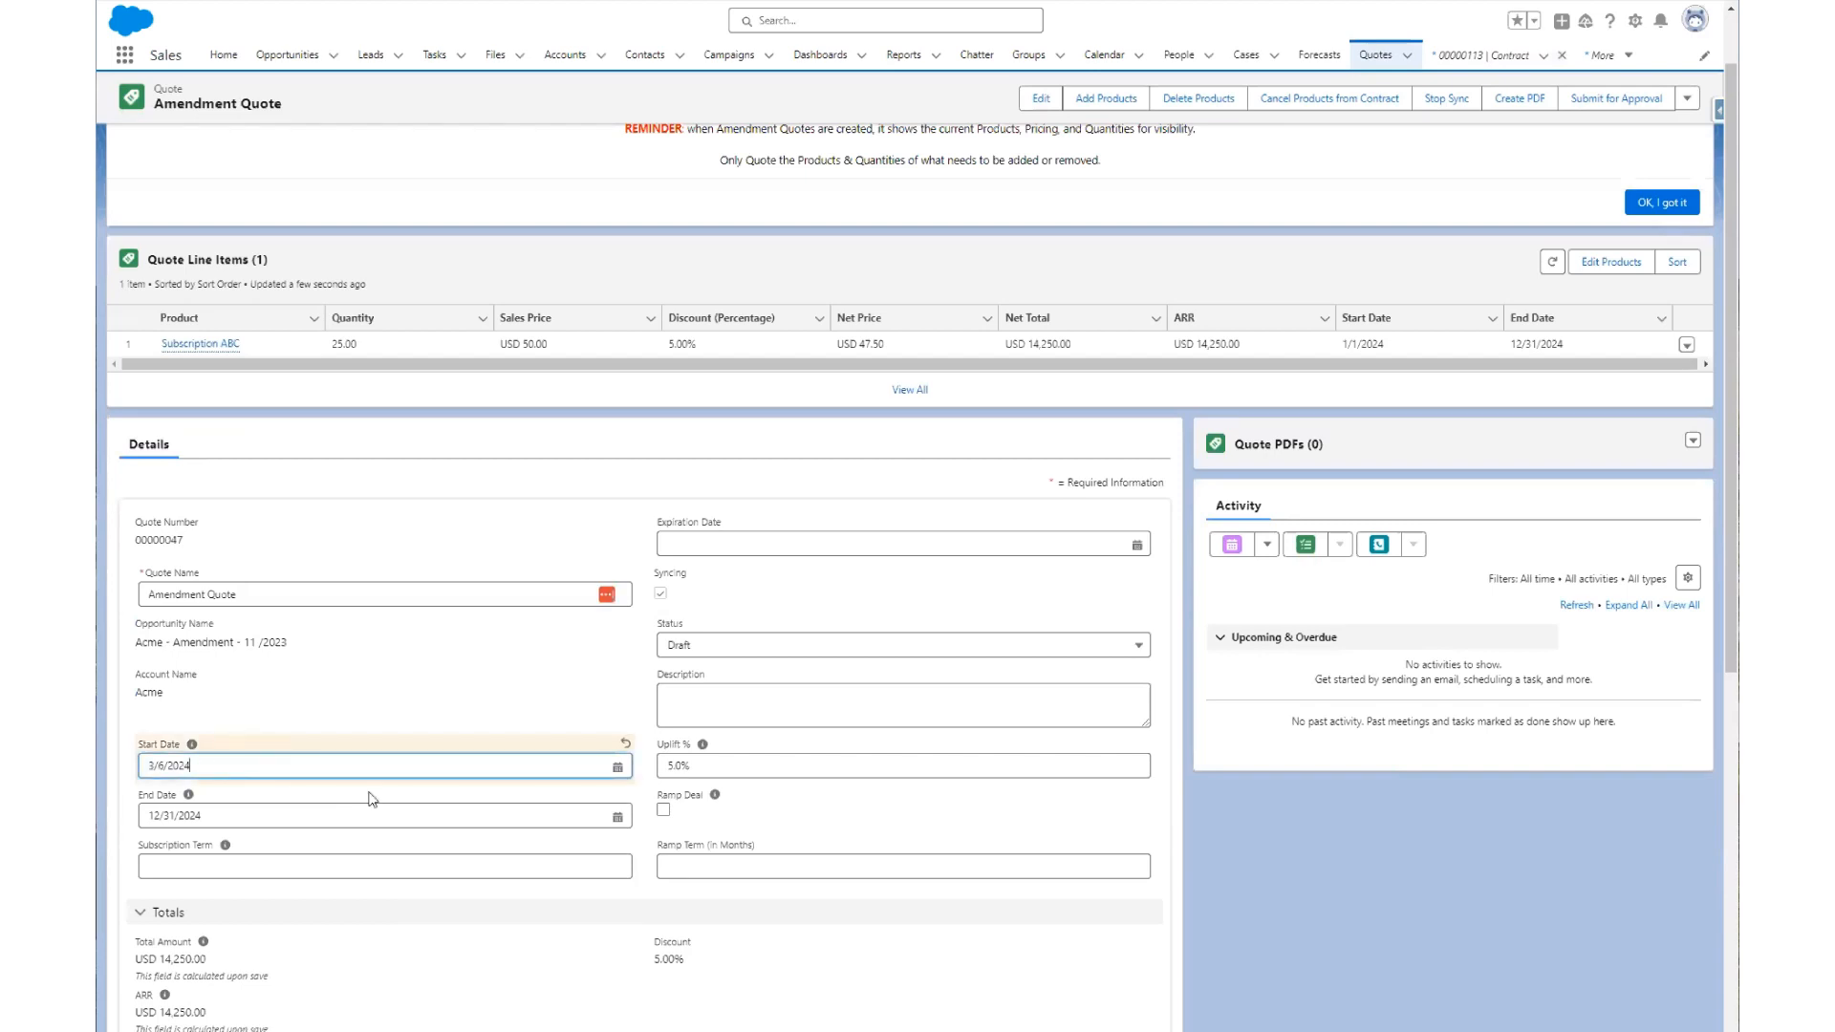
left_click(670, 1030)
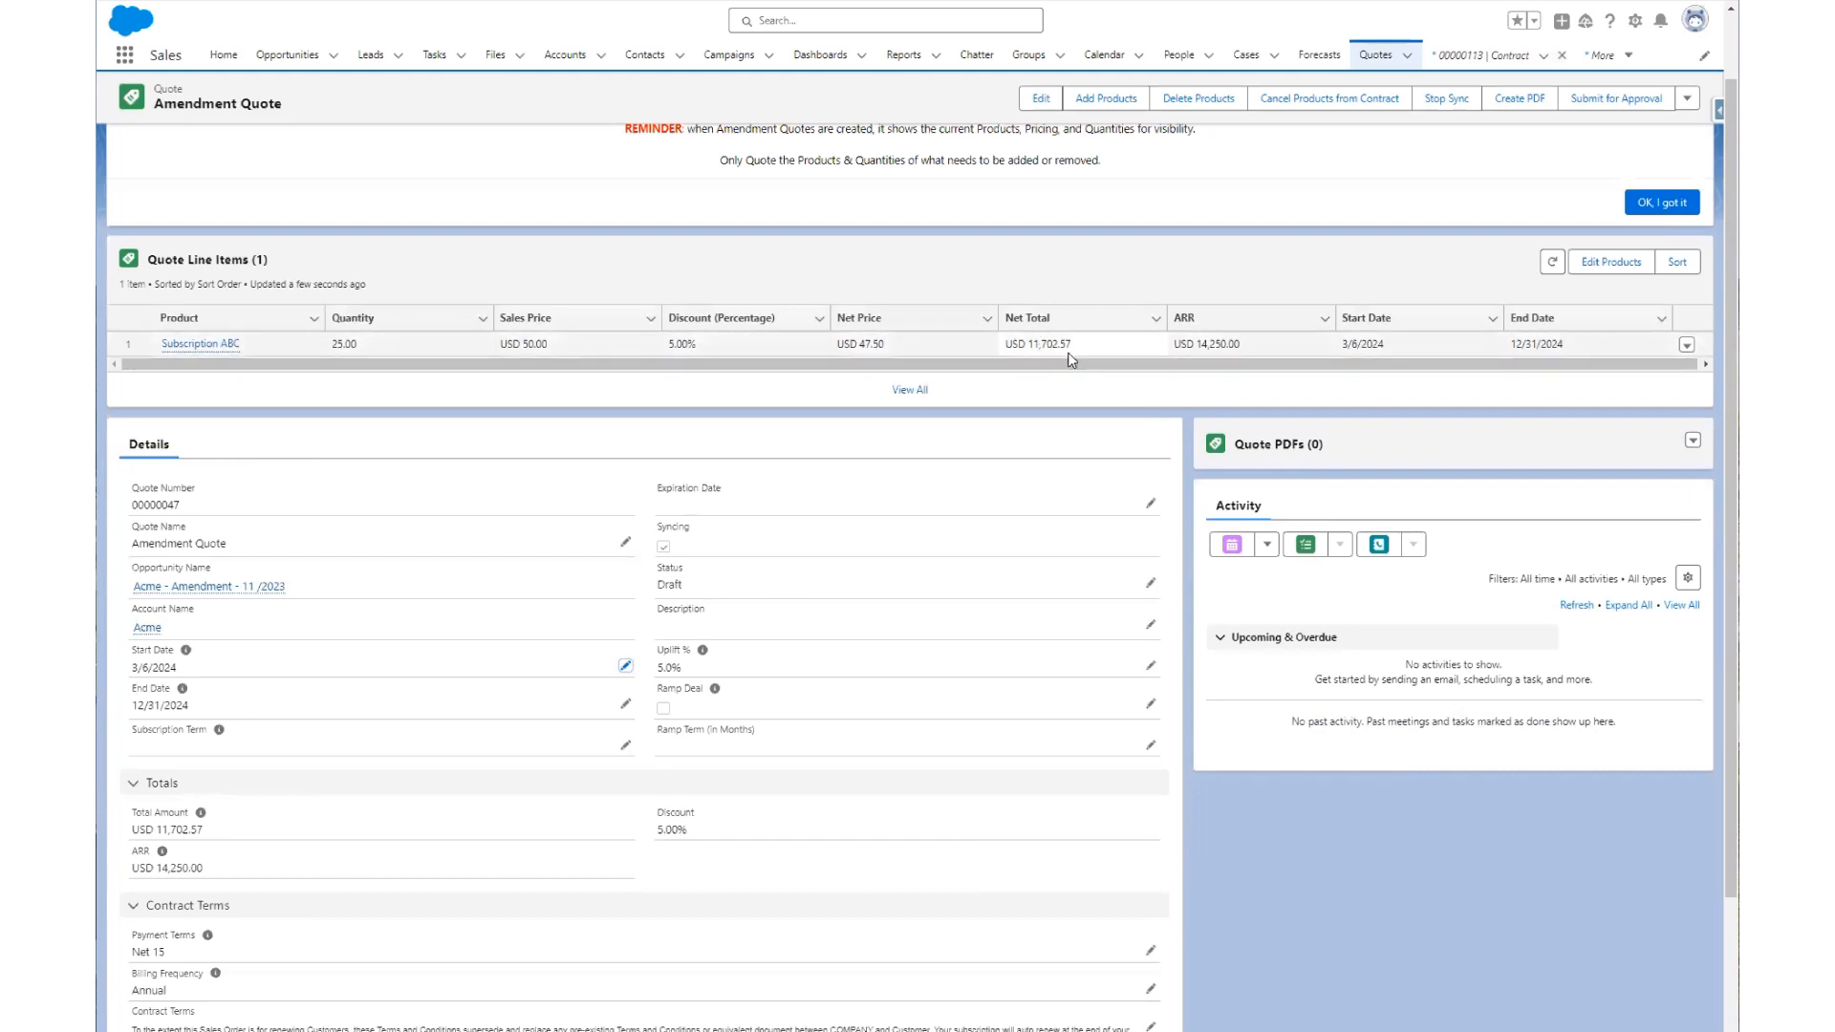
left_click(1175, 346)
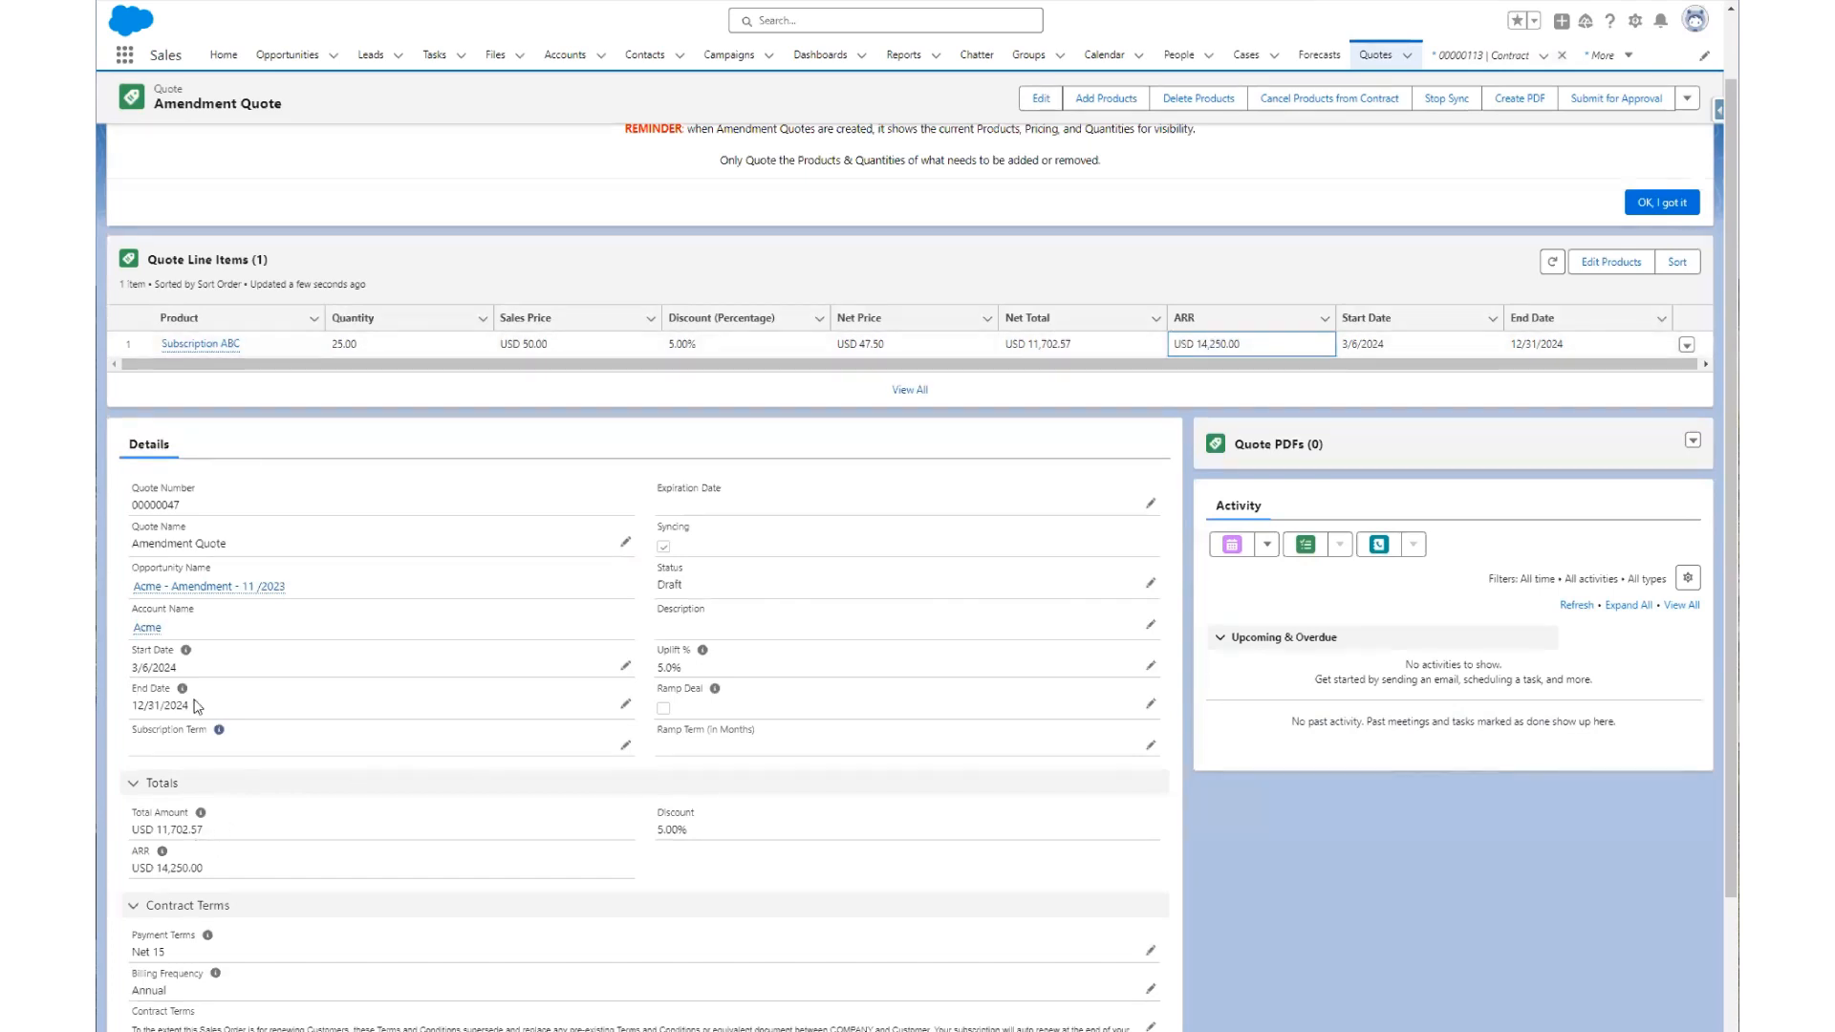
left_click(1055, 342)
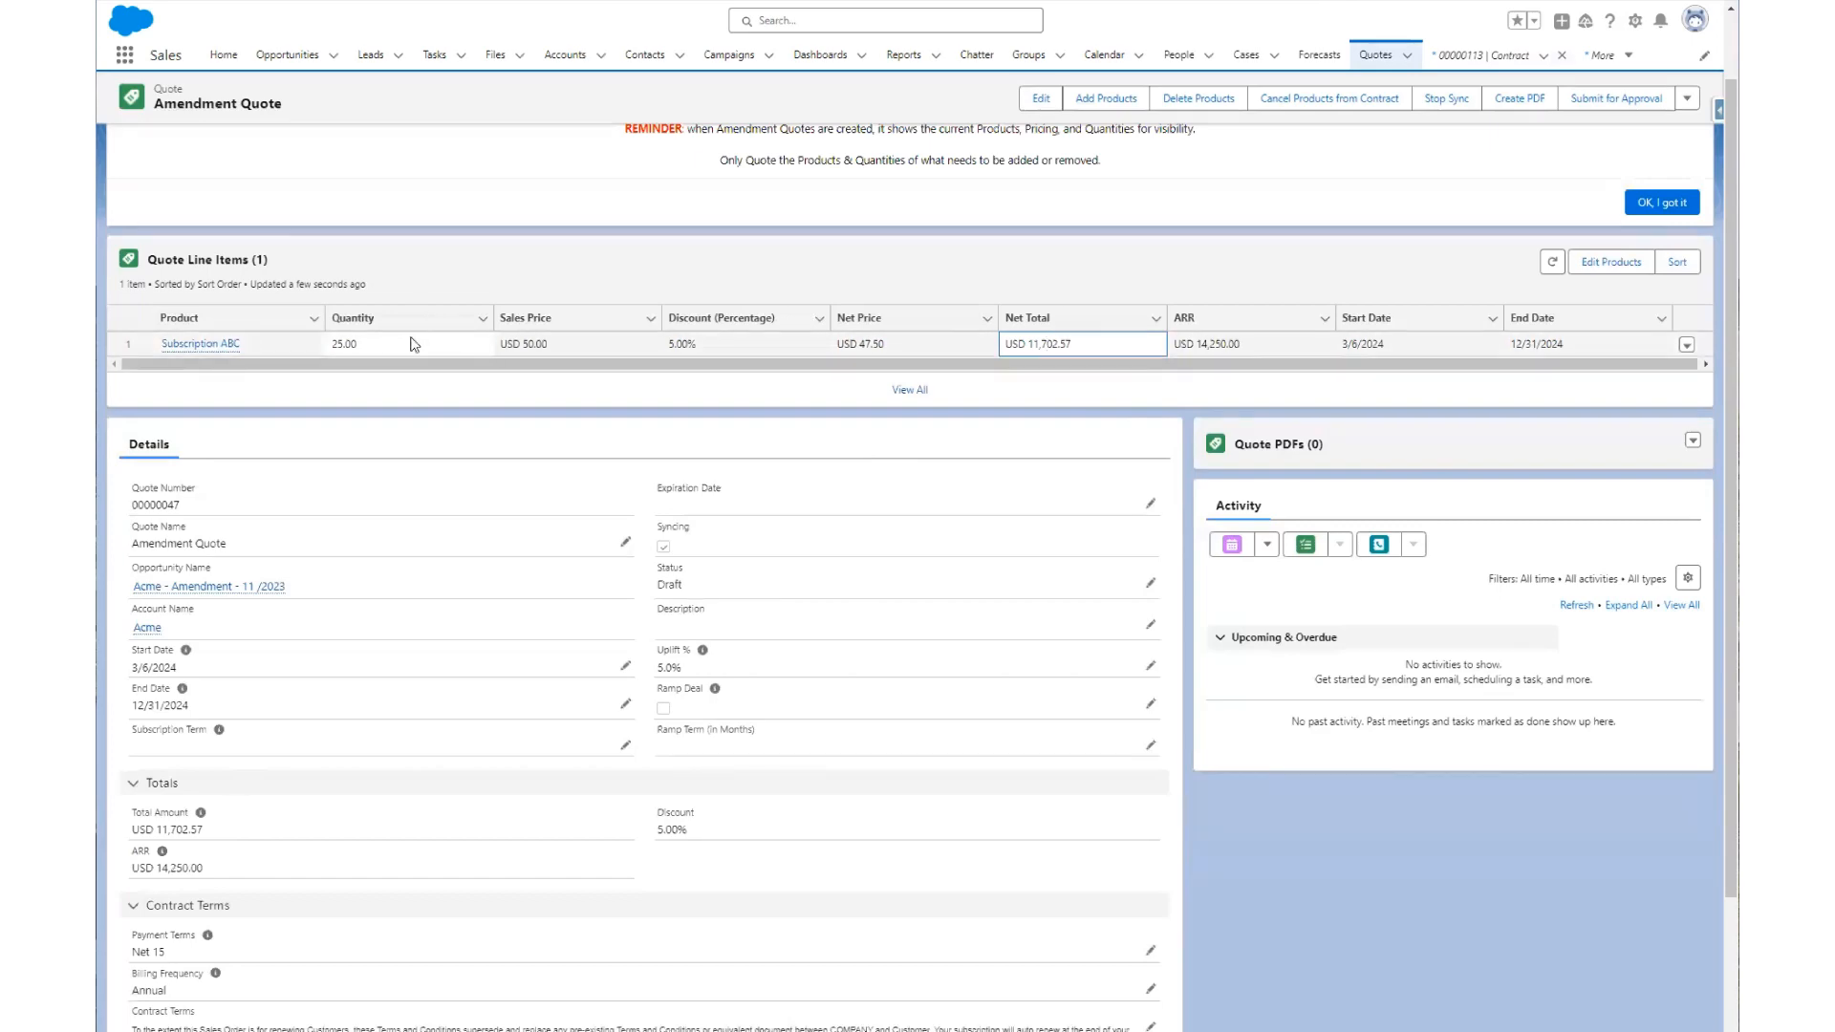
Set the quantity of the Subscription ABC quote line item to 10 and save the line items
left_click(1612, 261)
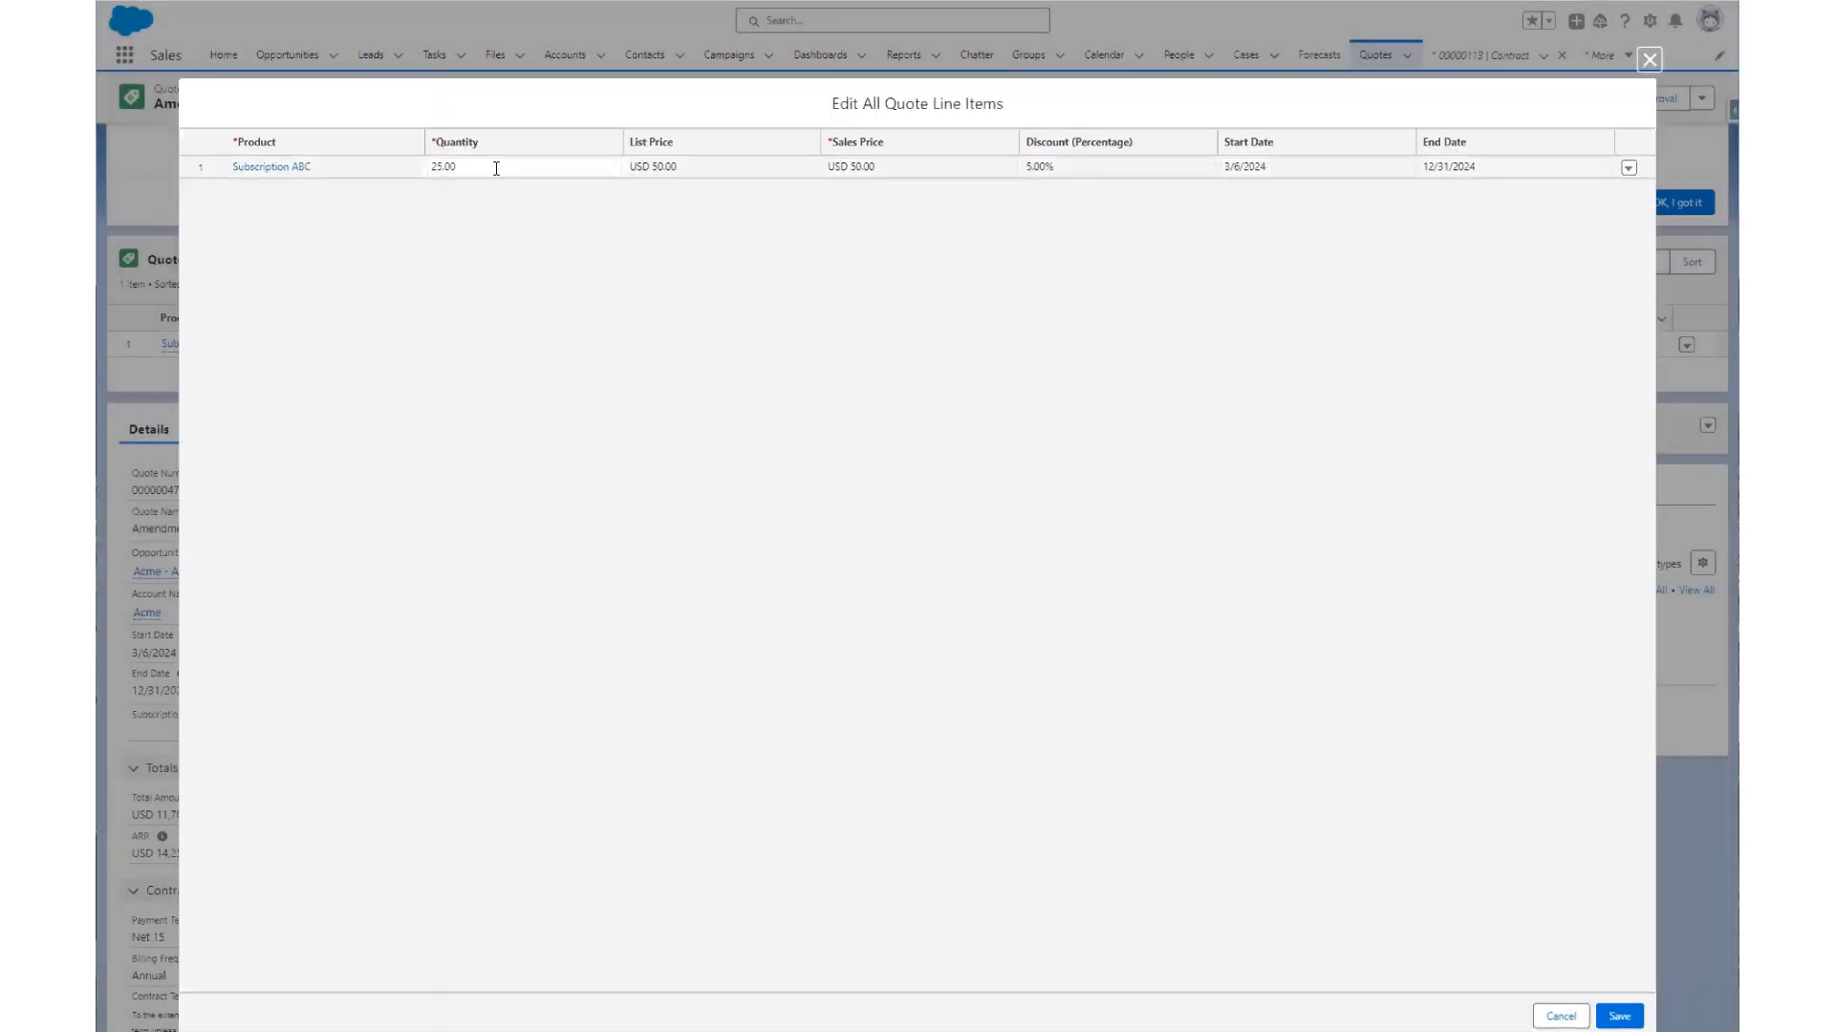
left_click(496, 169)
type("10")
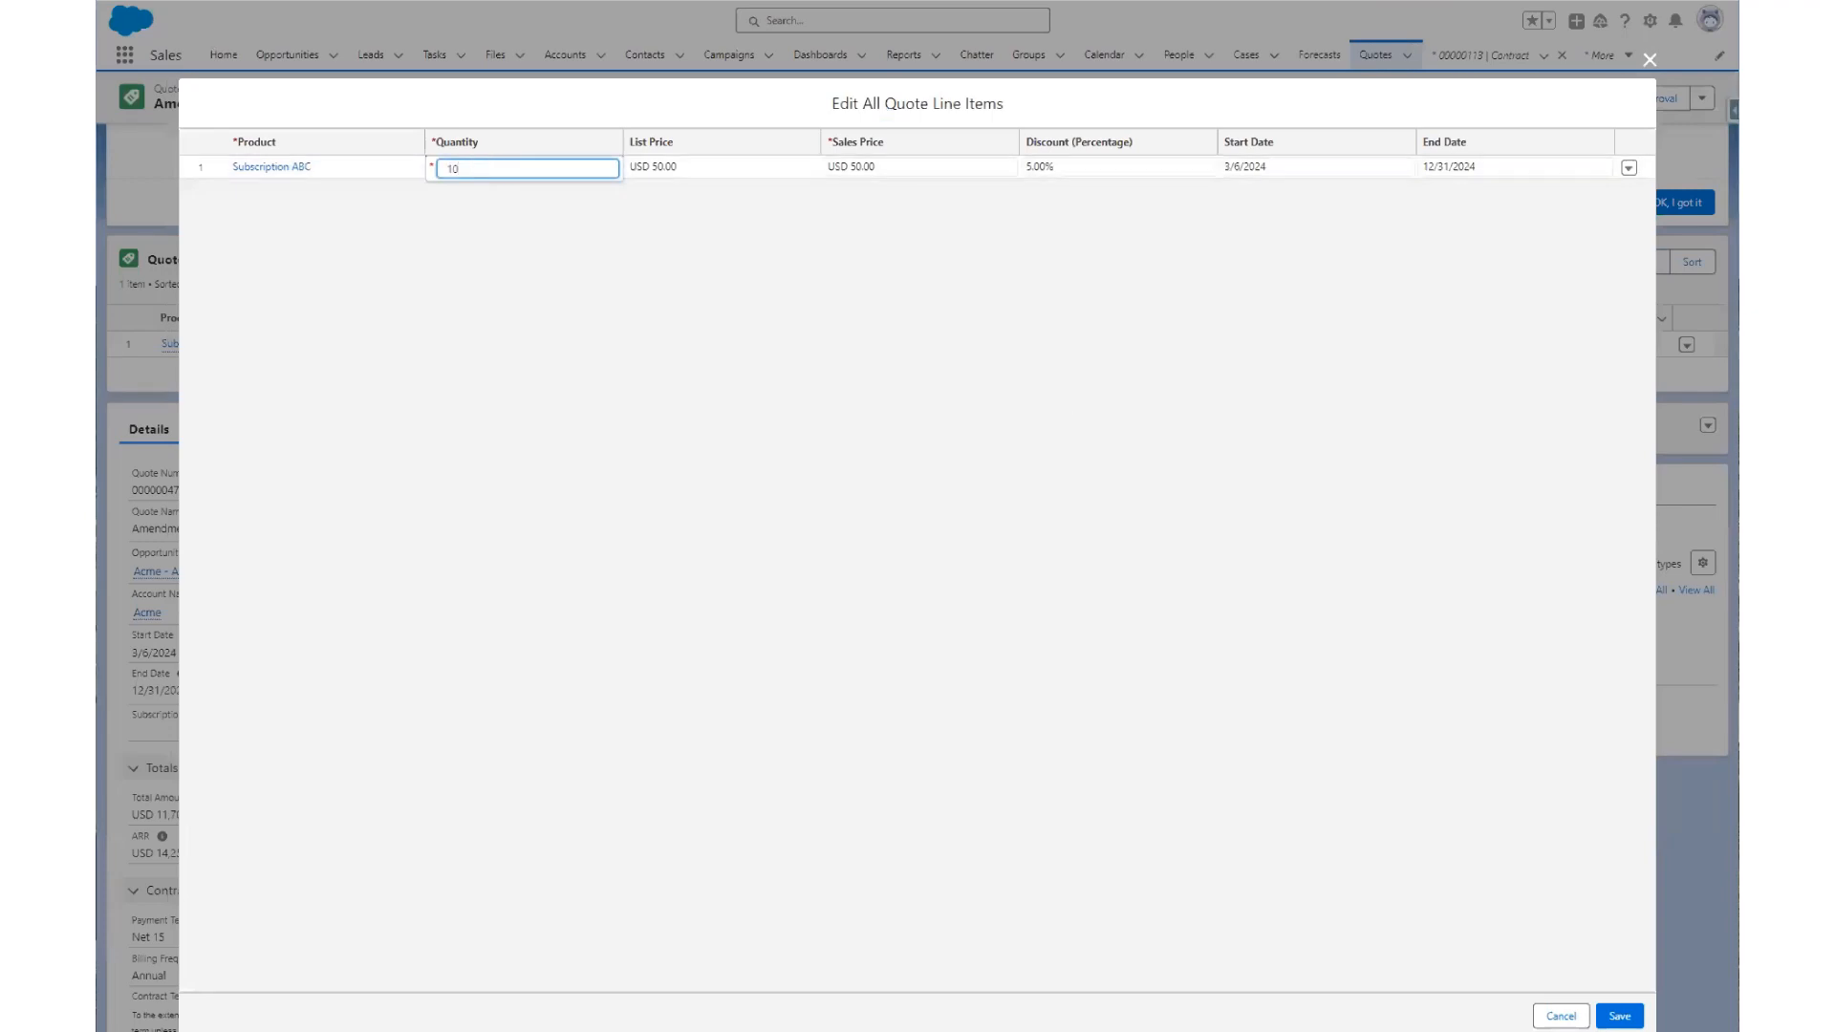
left_click(1625, 1019)
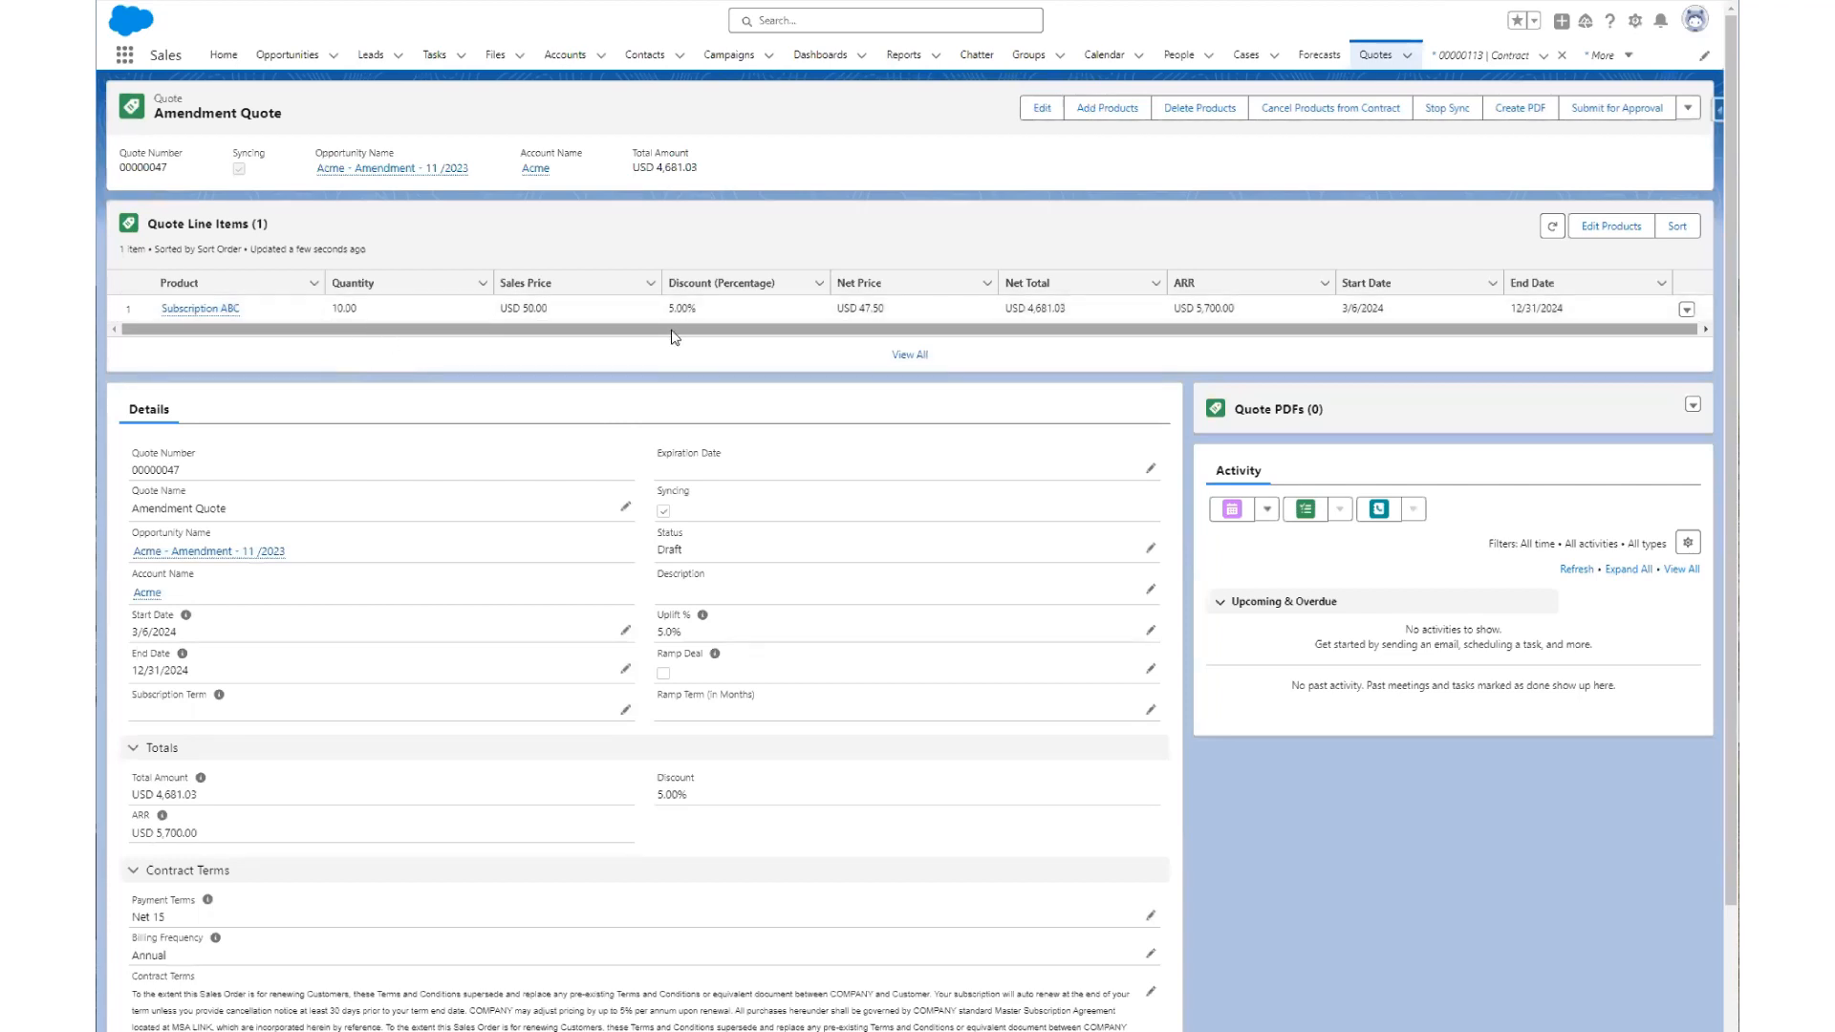
Add the product Subscription DEF - VOLUME Pricing to the amendment quote
left_click(1110, 109)
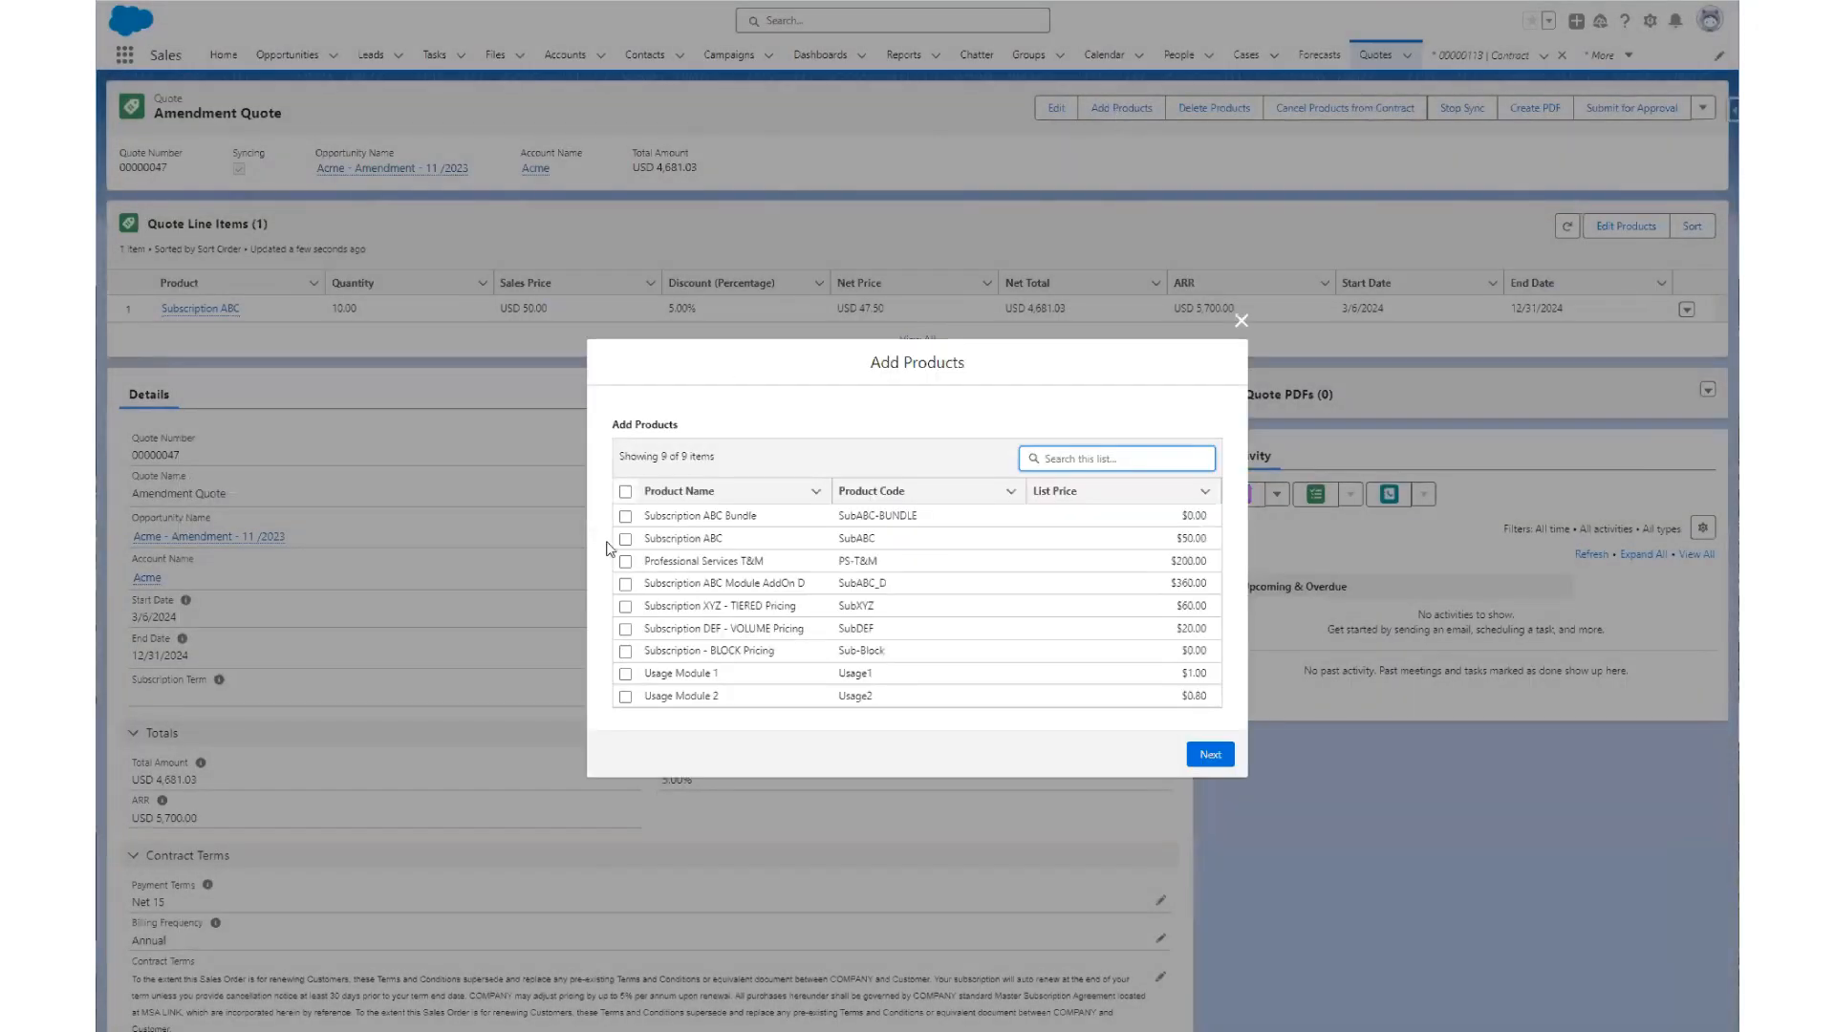
left_click(627, 630)
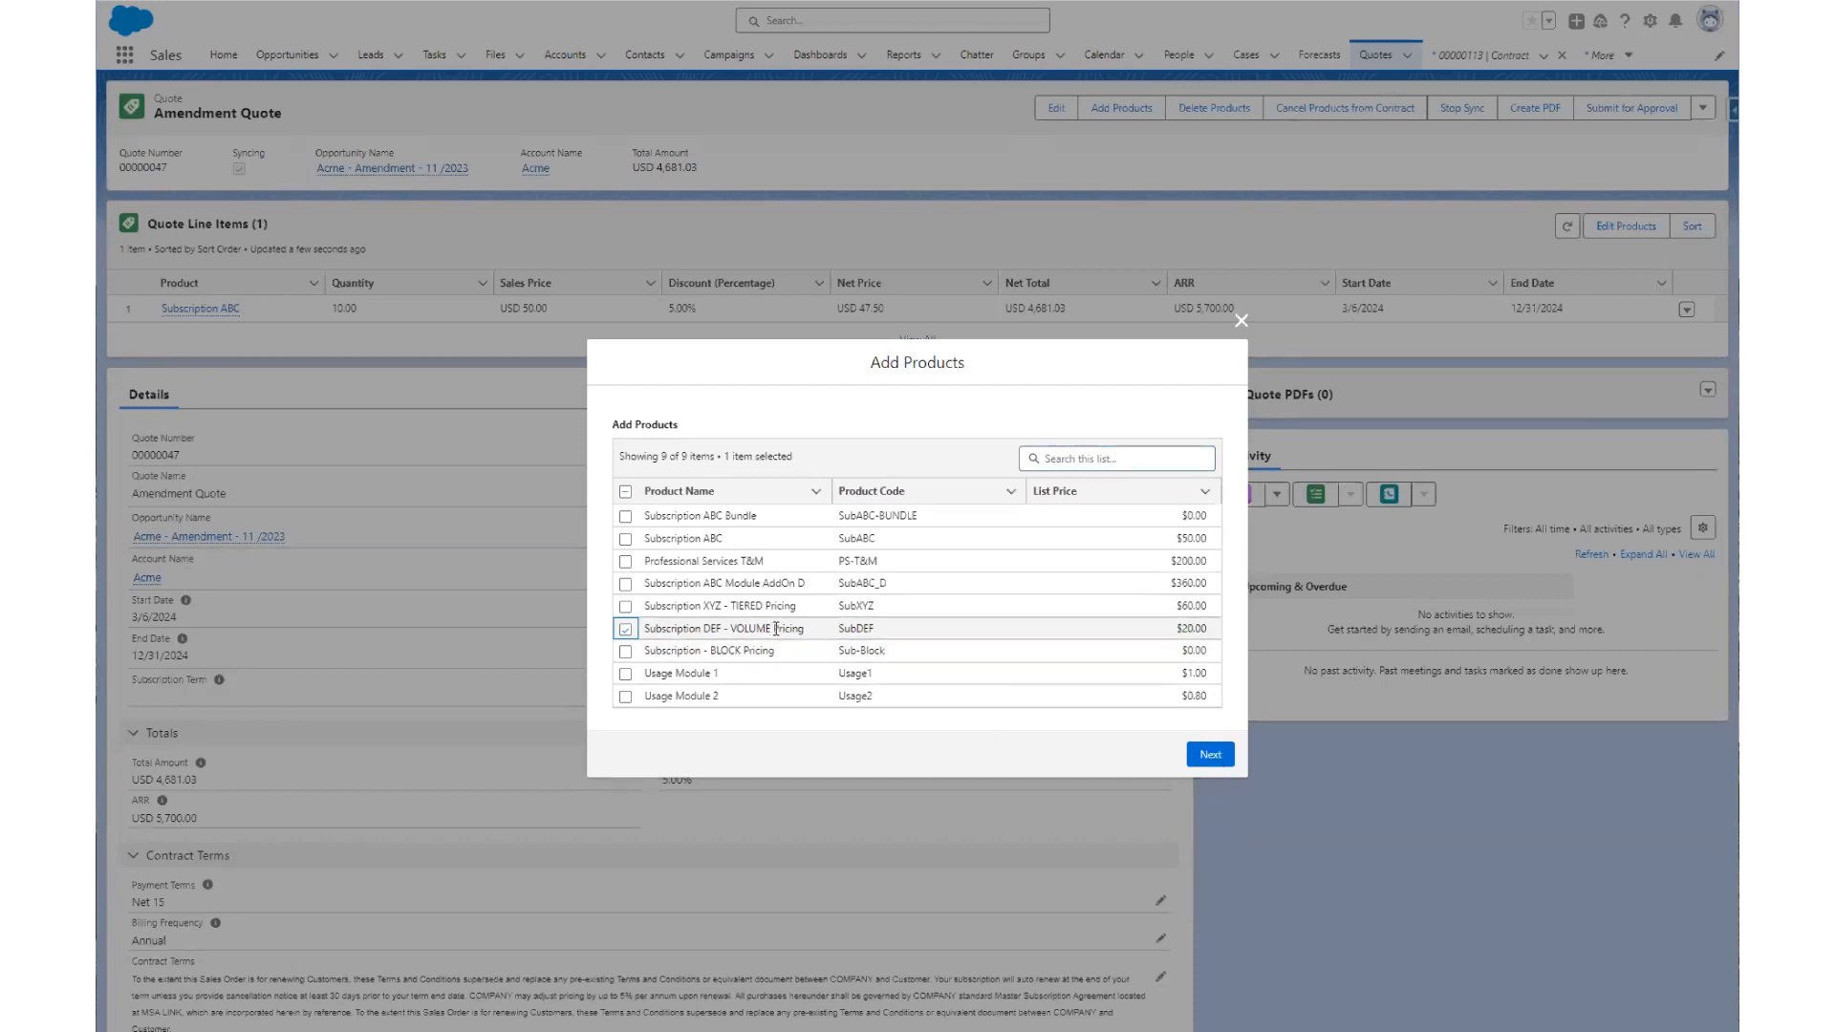
left_click(1222, 755)
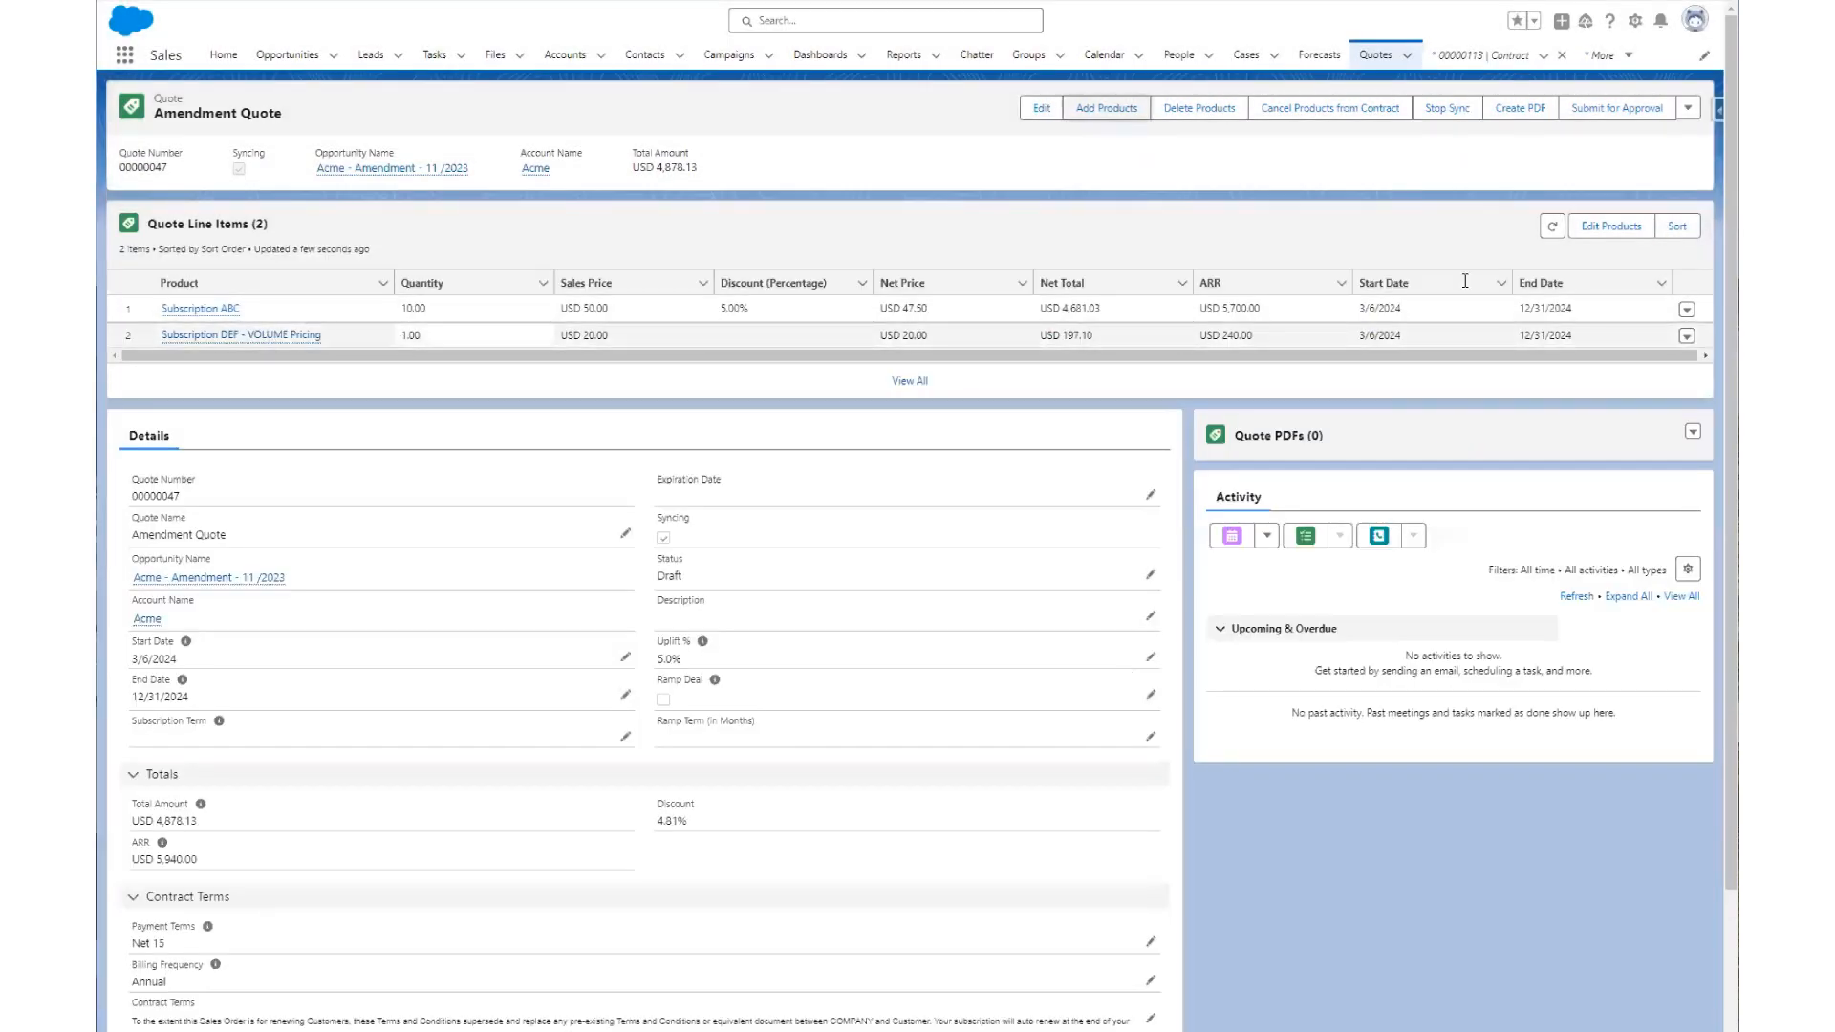
Set the quantity of the Subscription DEF - VOLUME Pricing line item to 20 and save the line items
left_click(1612, 225)
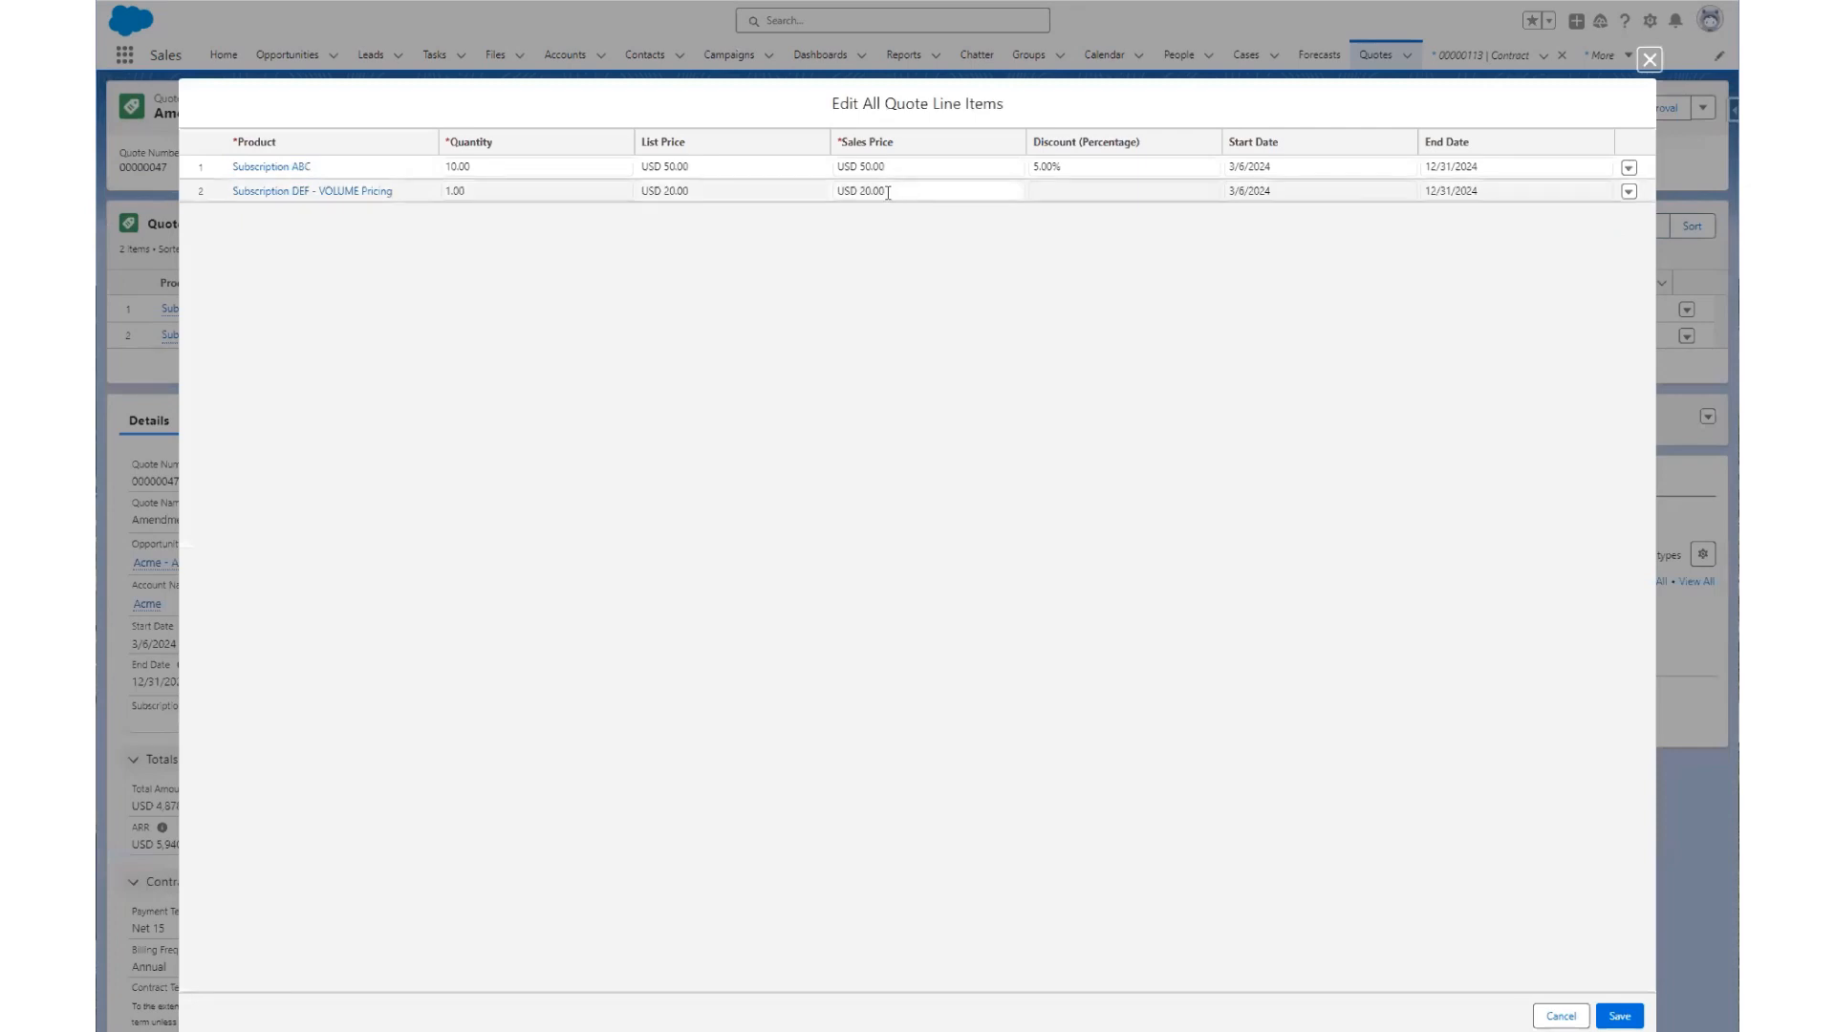
left_click(490, 188)
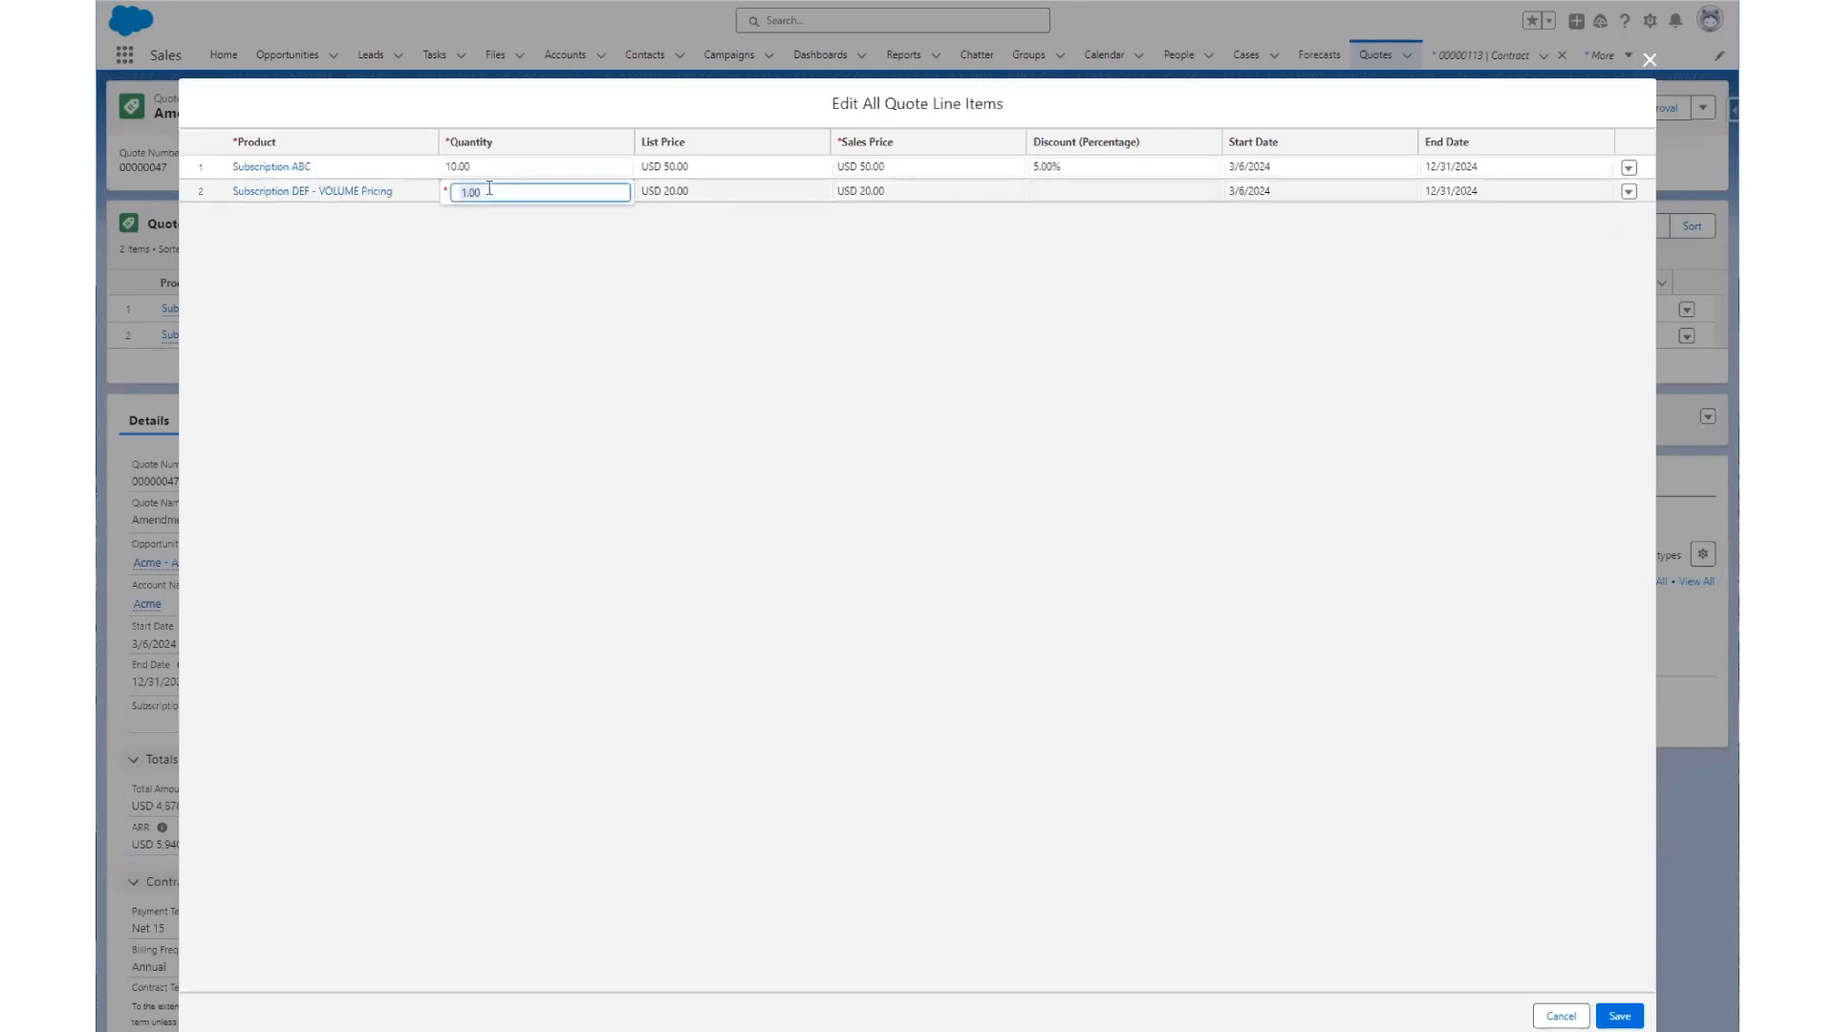
type("20")
left_click(762, 330)
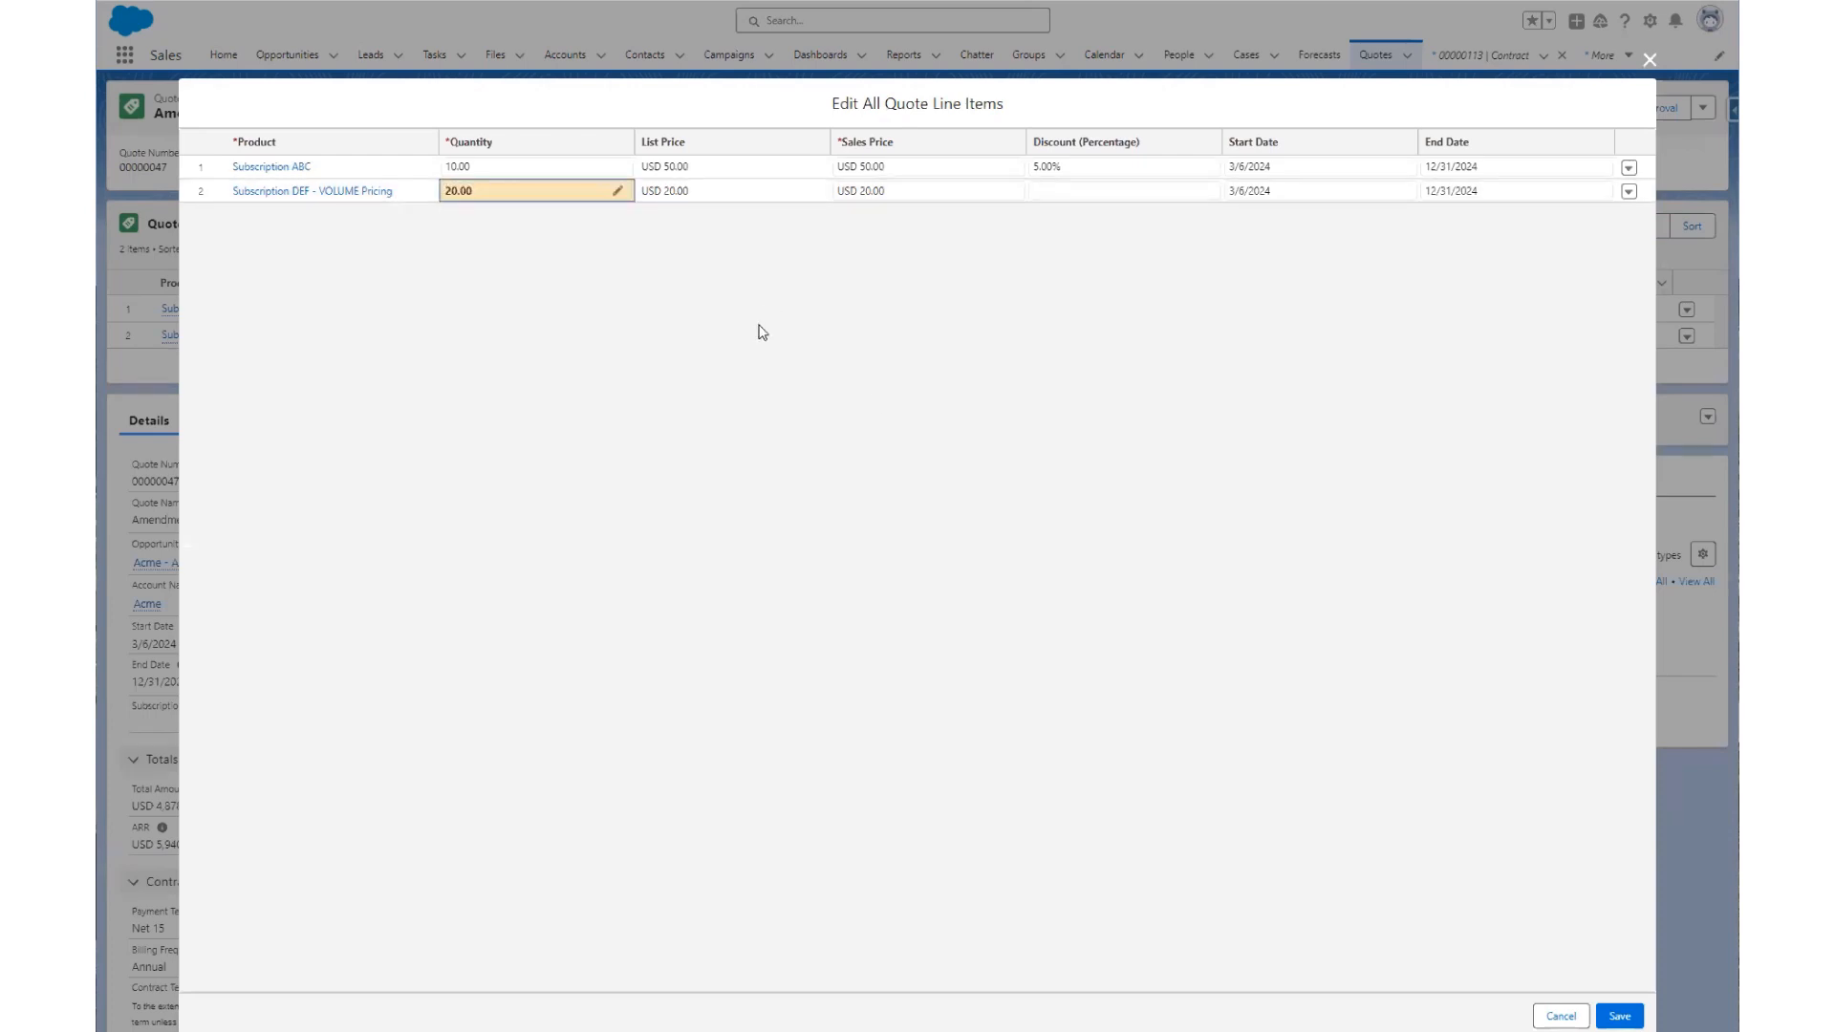
left_click(1620, 1016)
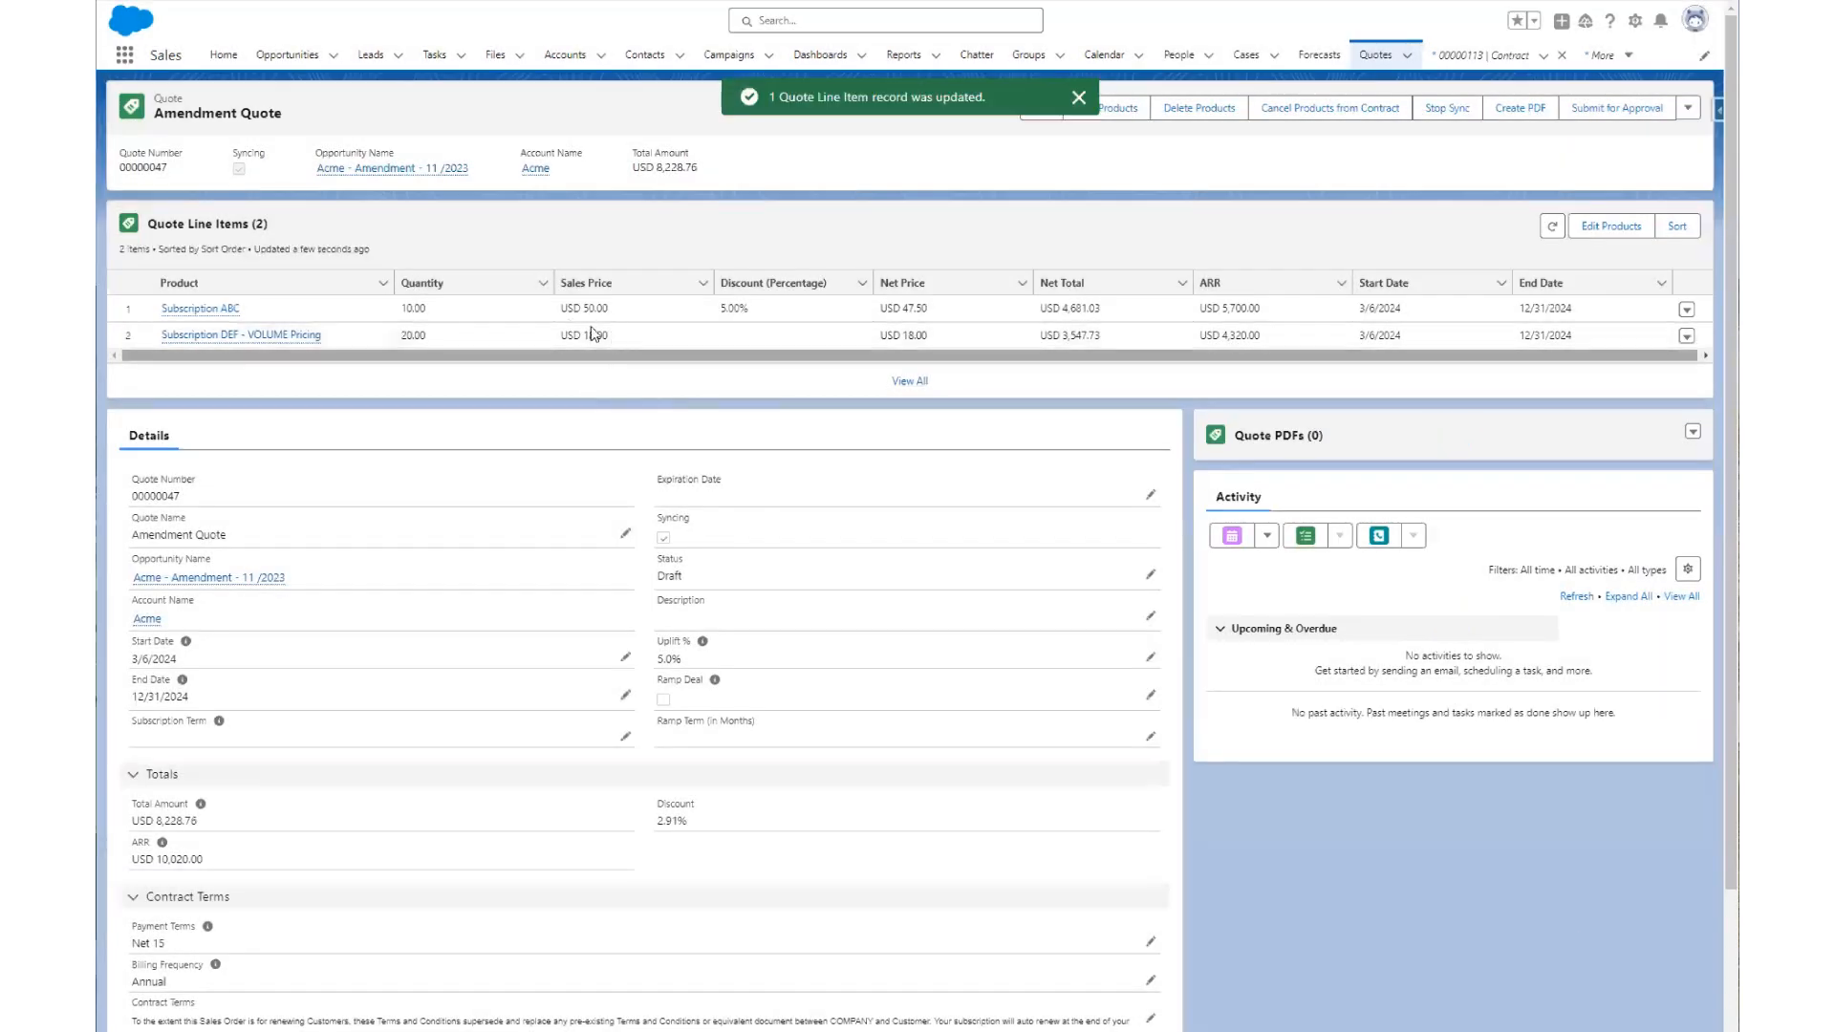
Open the Subscription DEF - VOLUME Pricing line item in a separate tab and check its product's Price Lookup Type
right_click(283, 338)
left_click(363, 354)
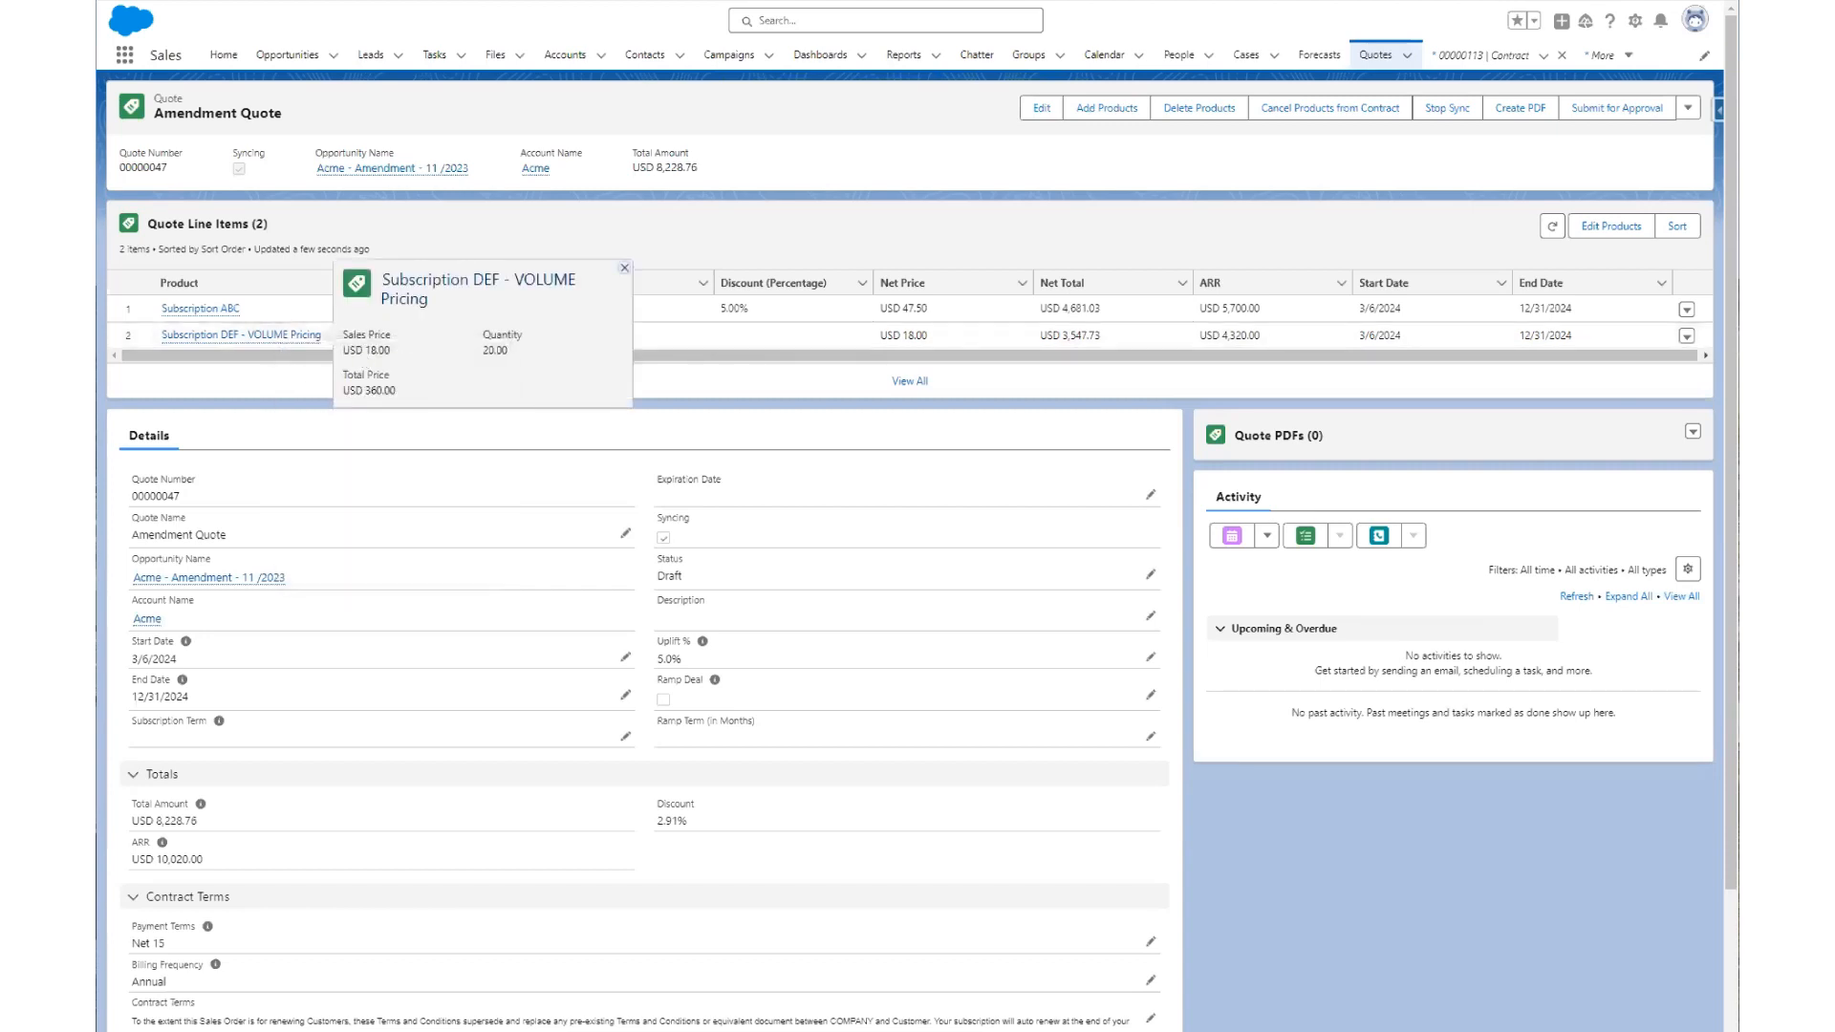
key("ctrl+Tab")
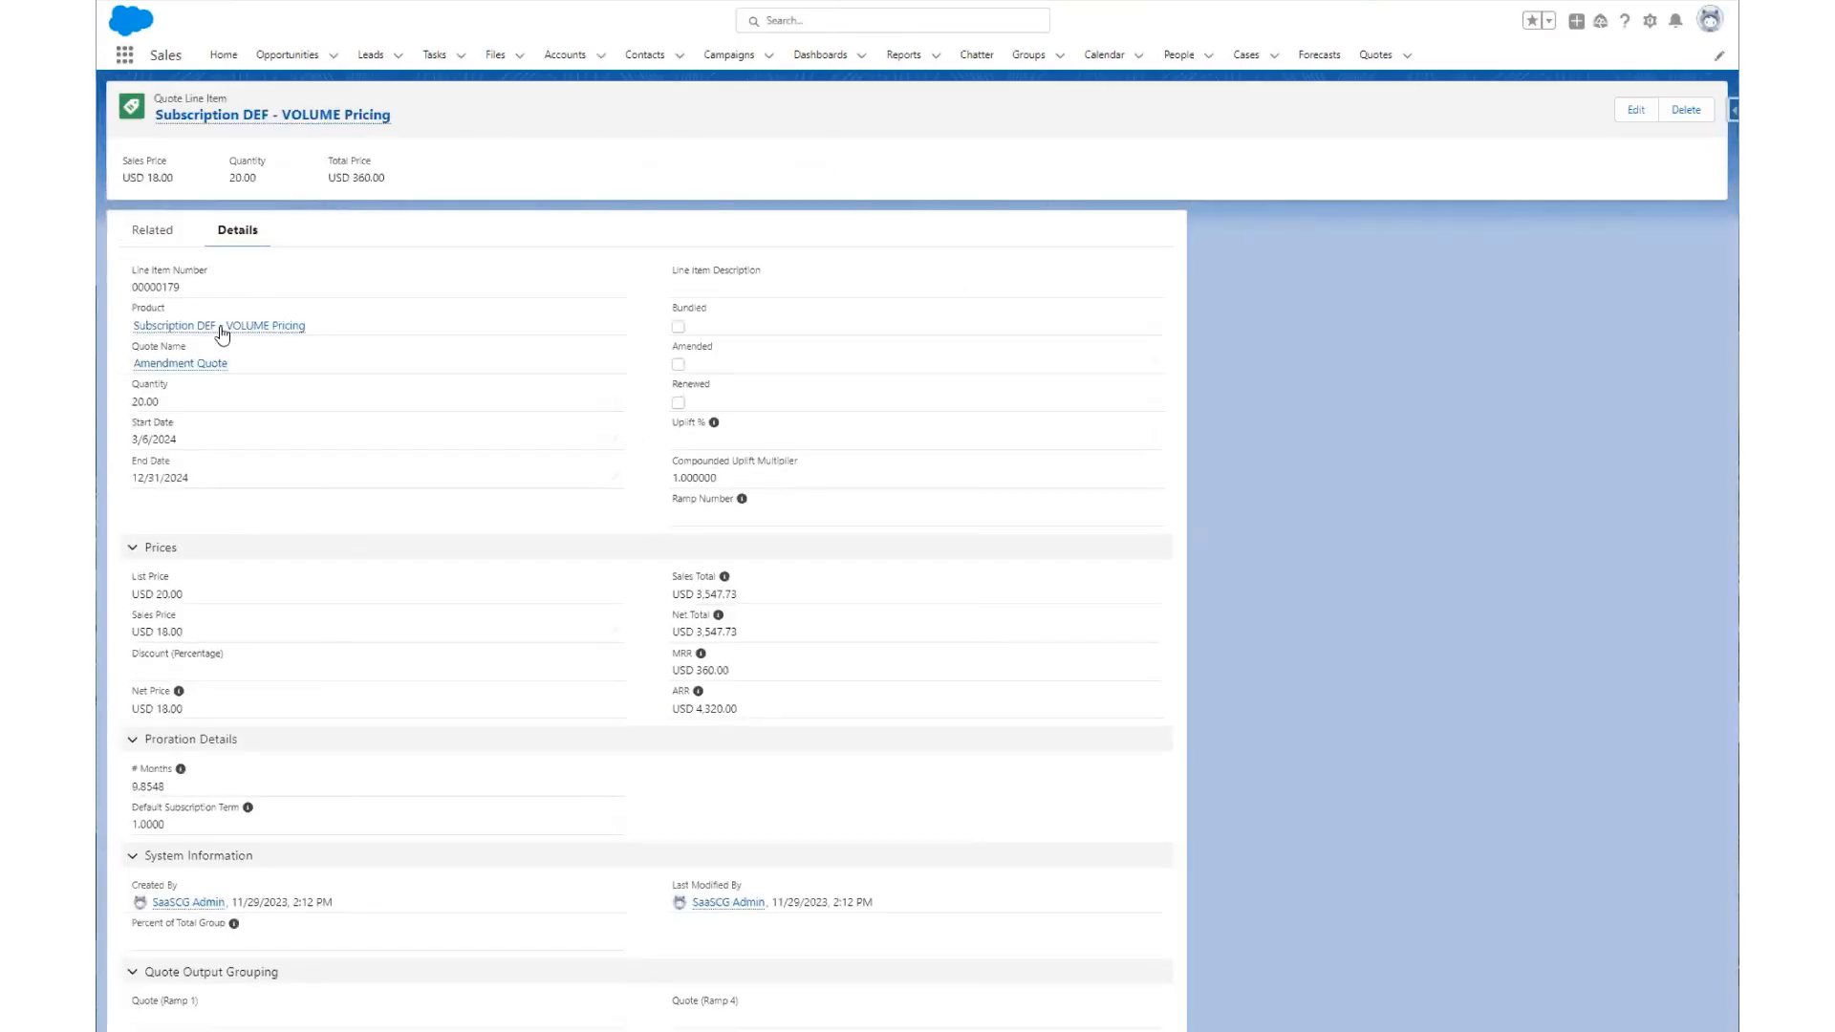
left_click(221, 326)
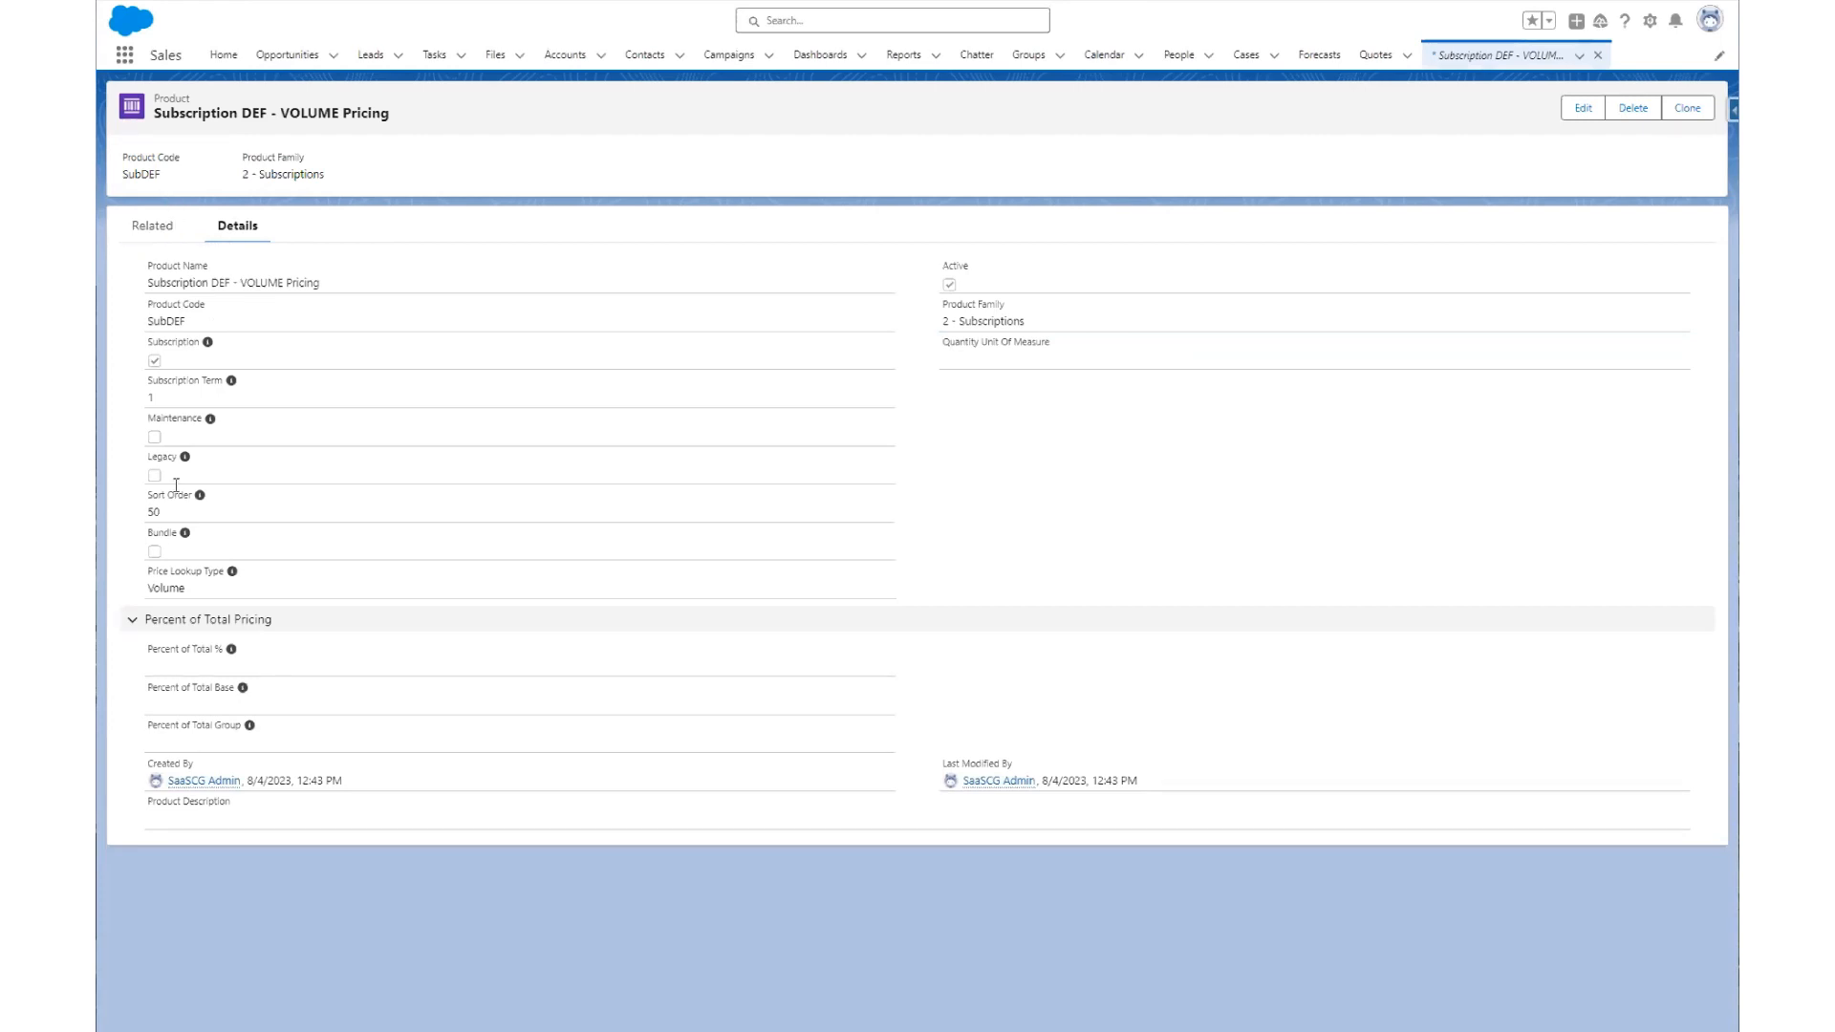
left_click_drag(151, 574, 225, 575)
Review the product's related price lookups, including the tier for quantities 20 to 49, and return to the Amendment Quote
left_click(155, 228)
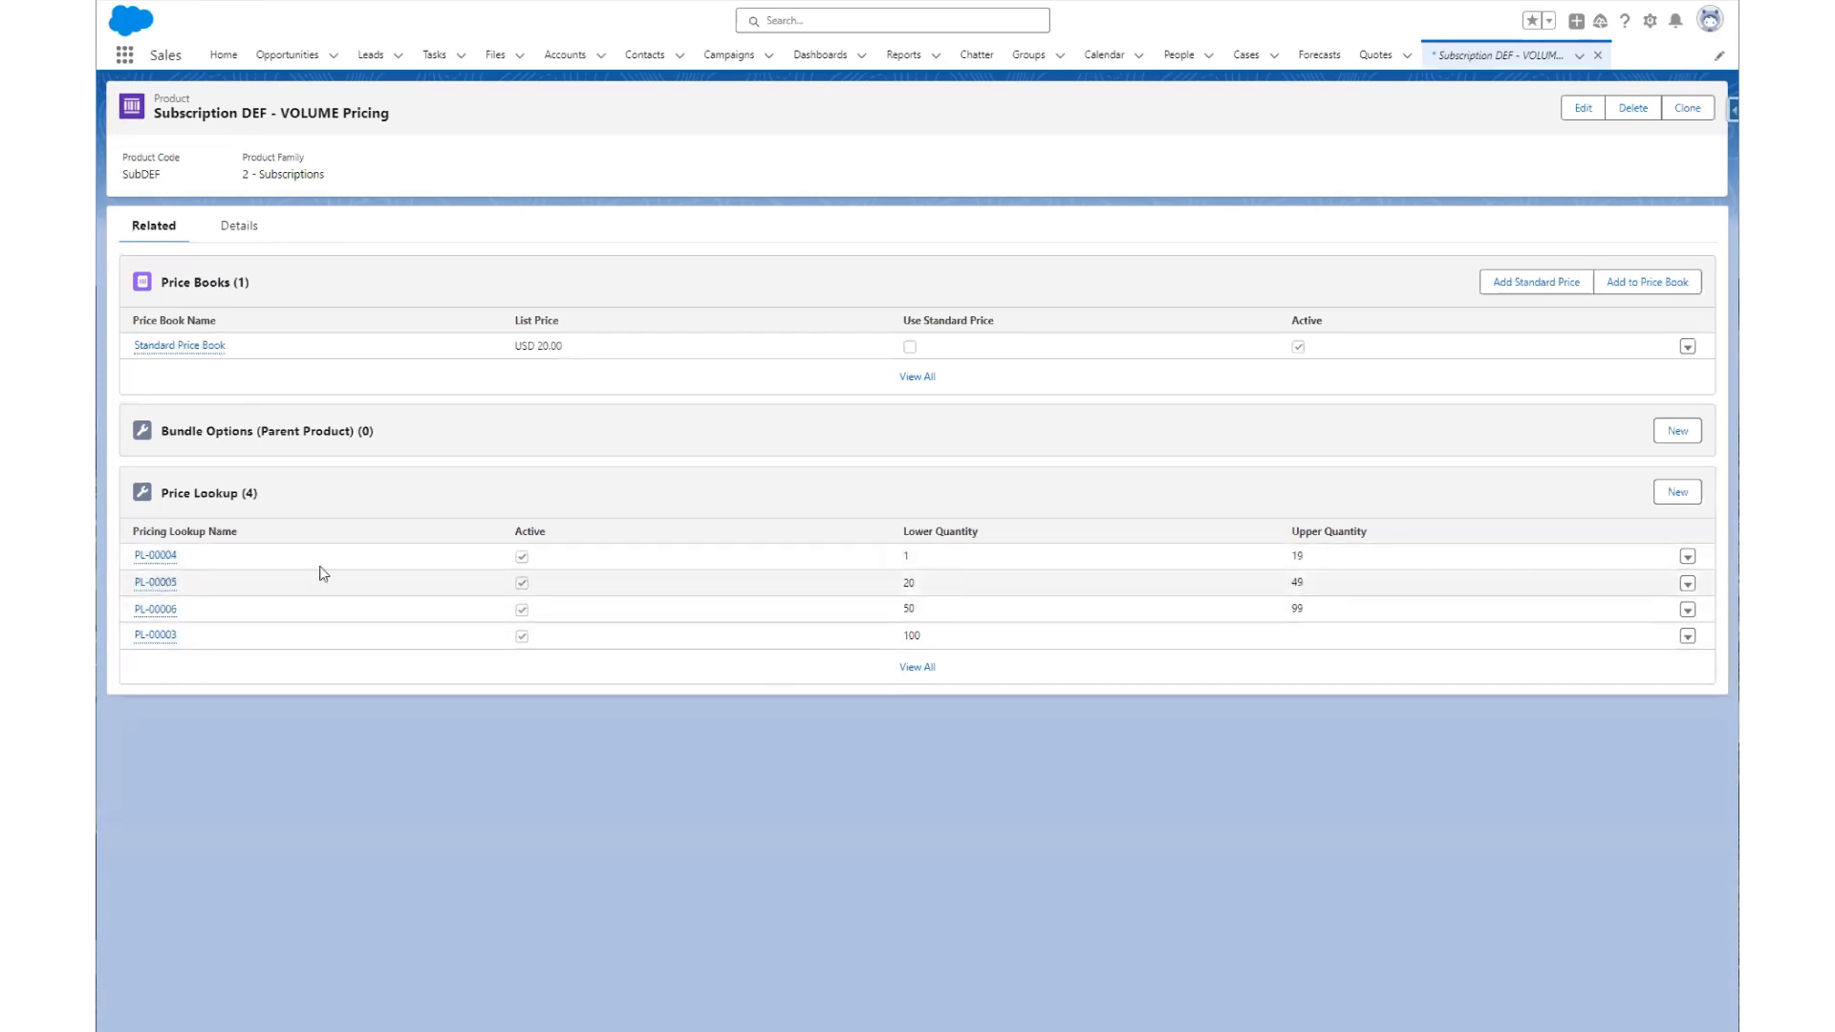
key("alt+Left")
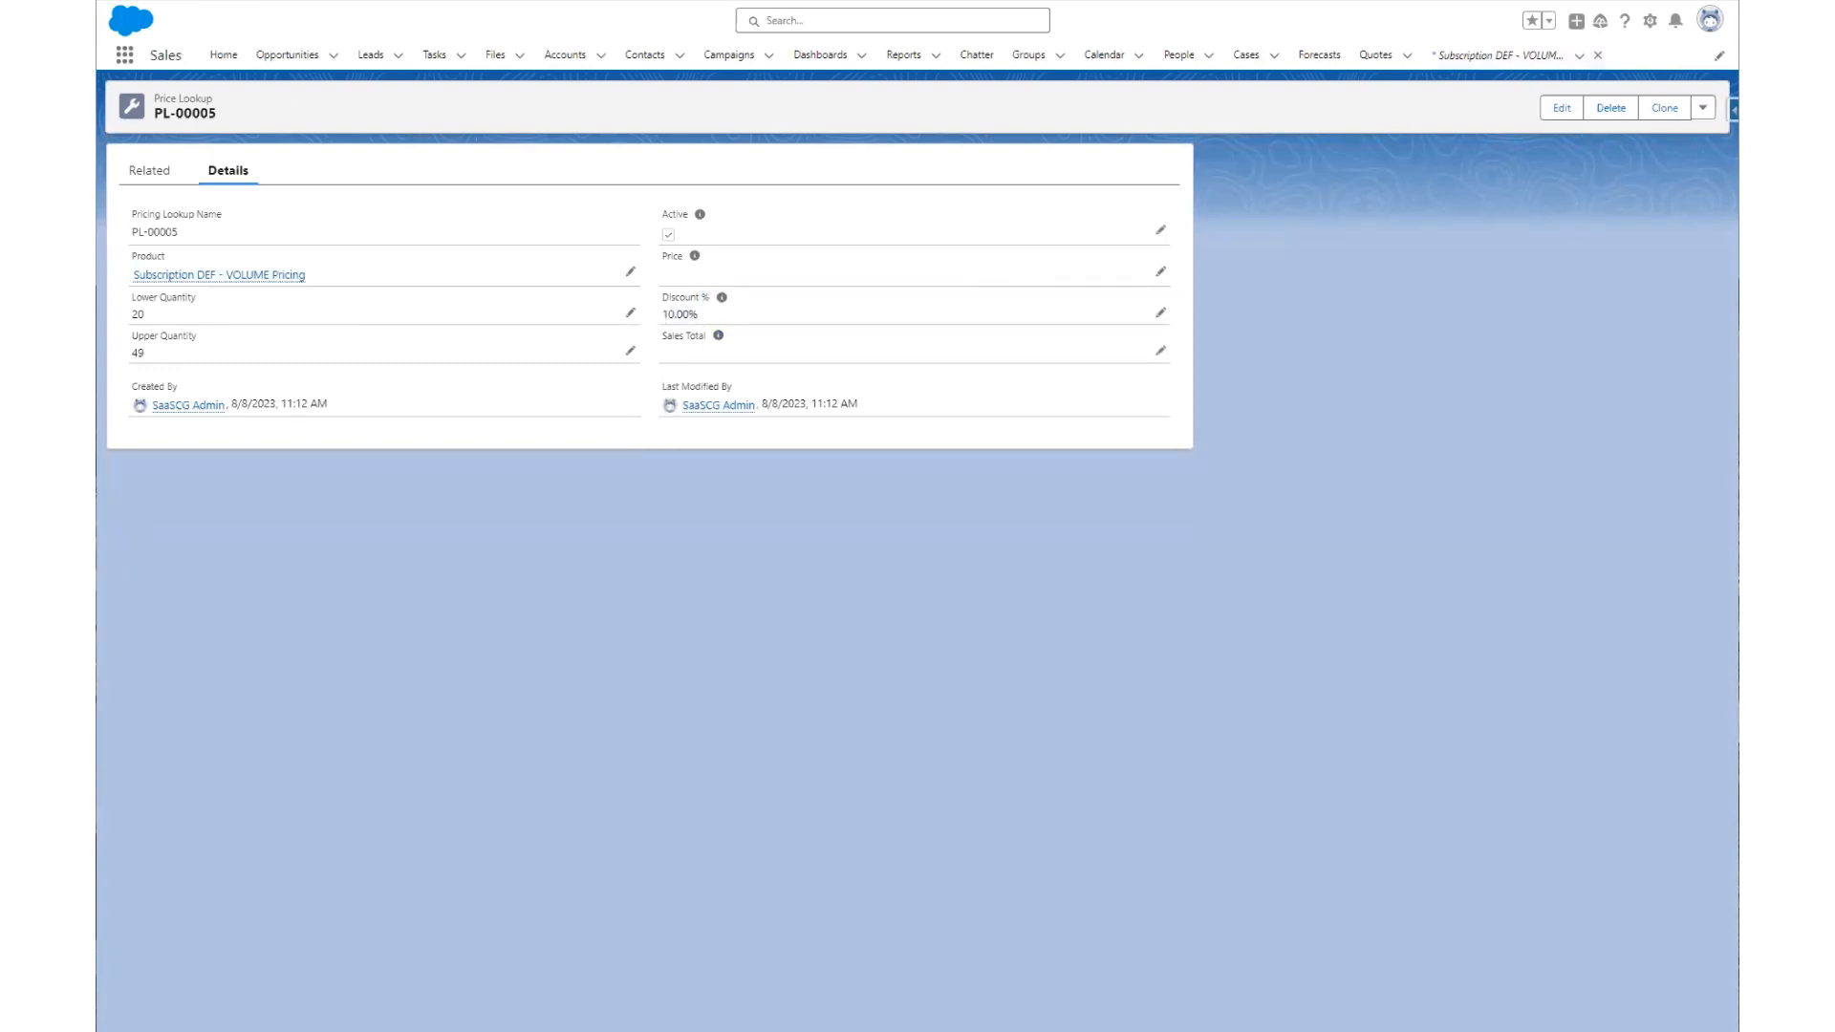
key("alt+Left")
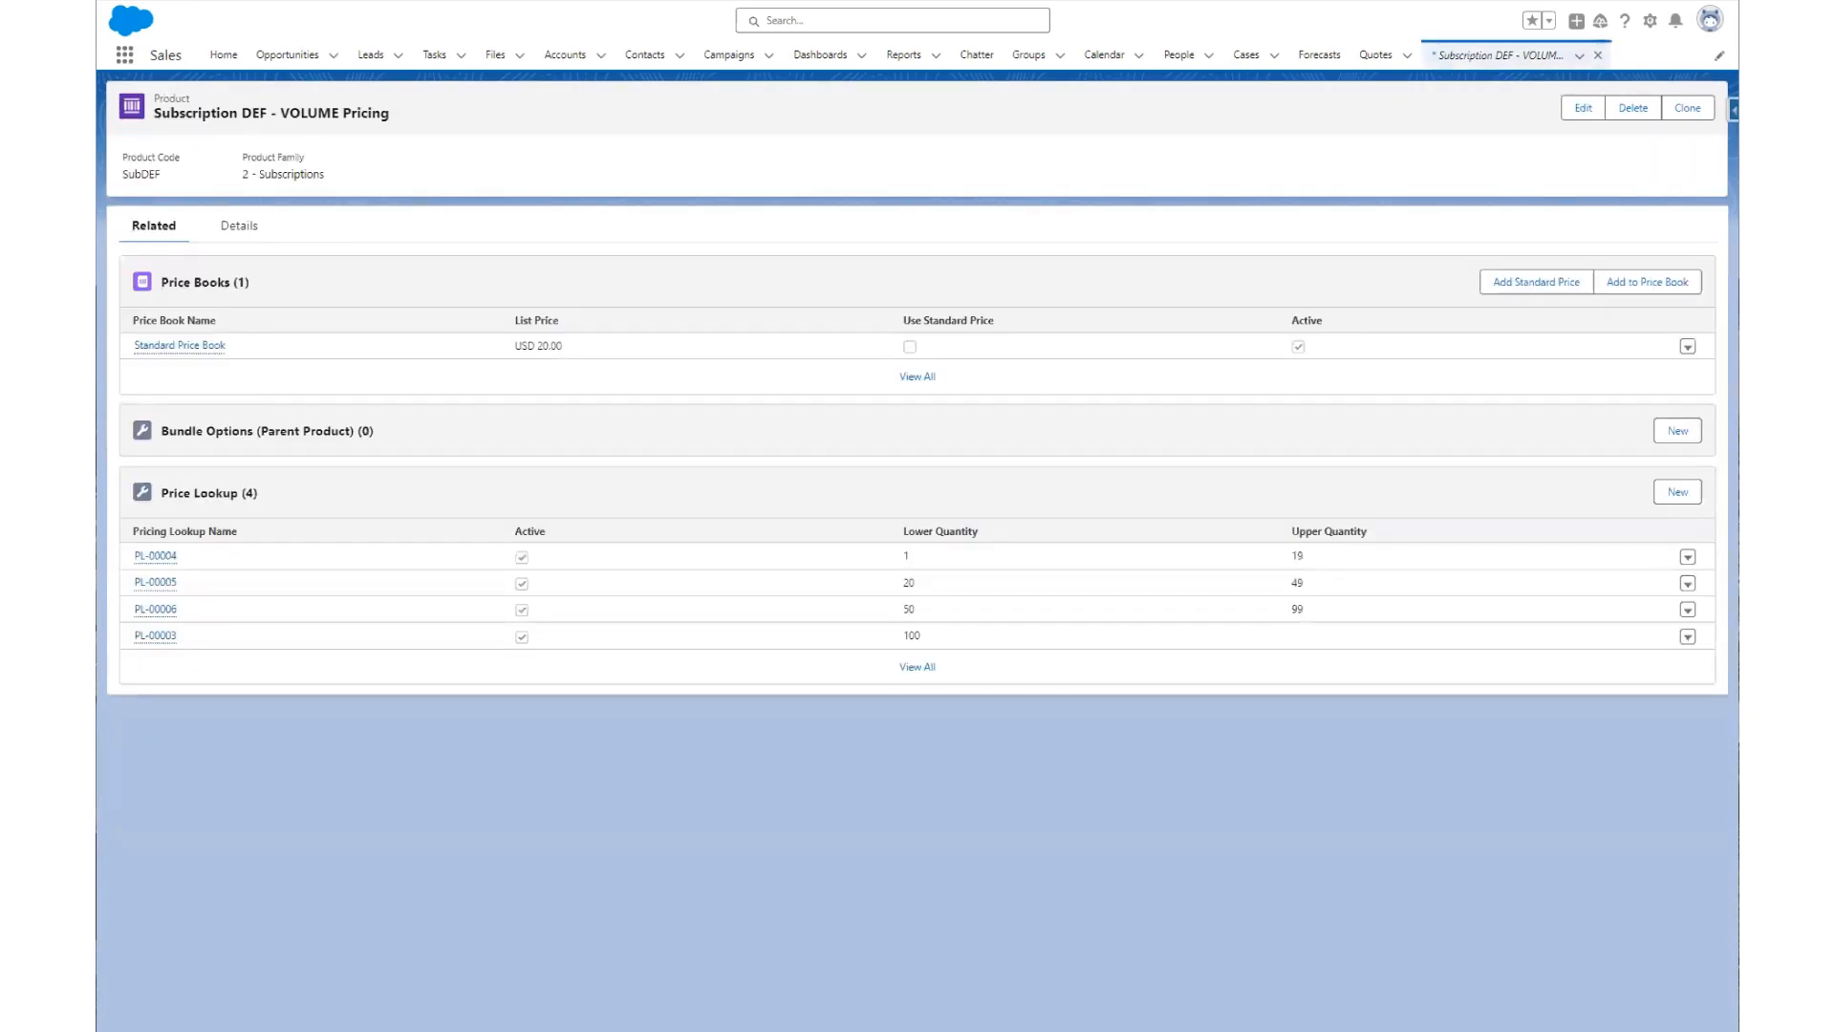
key("alt+Left")
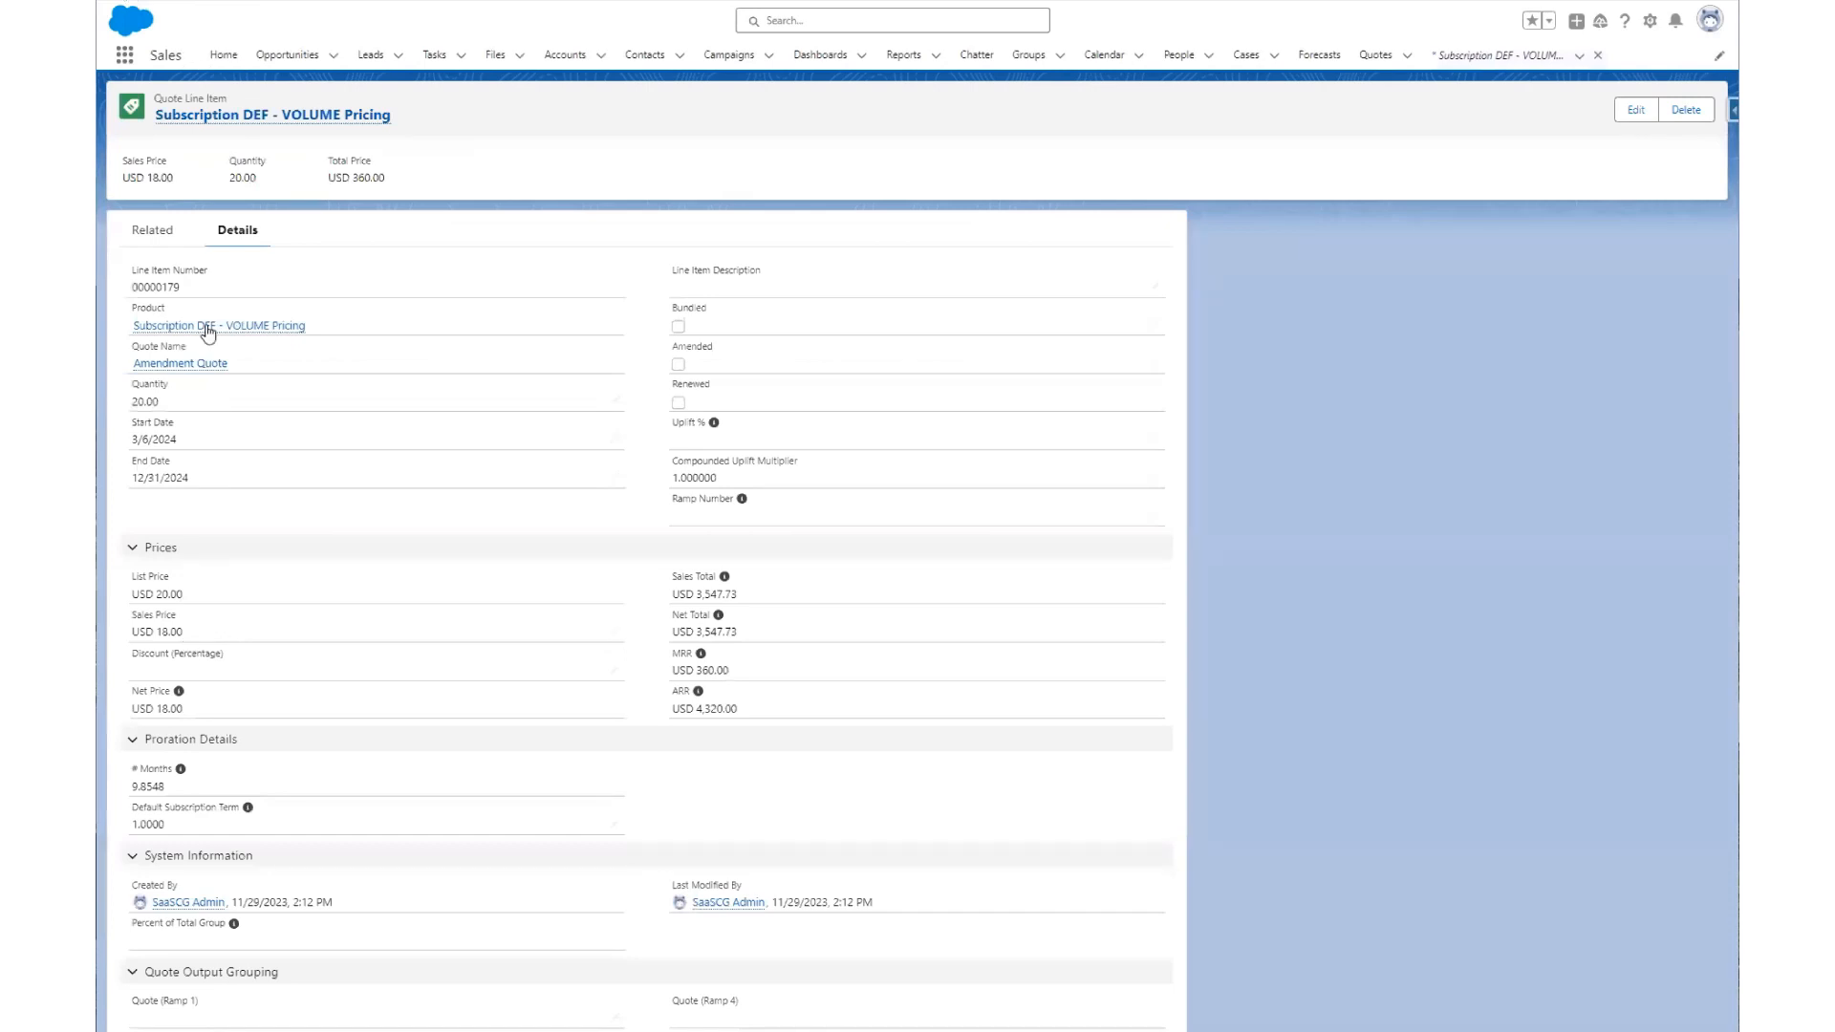
left_click(214, 364)
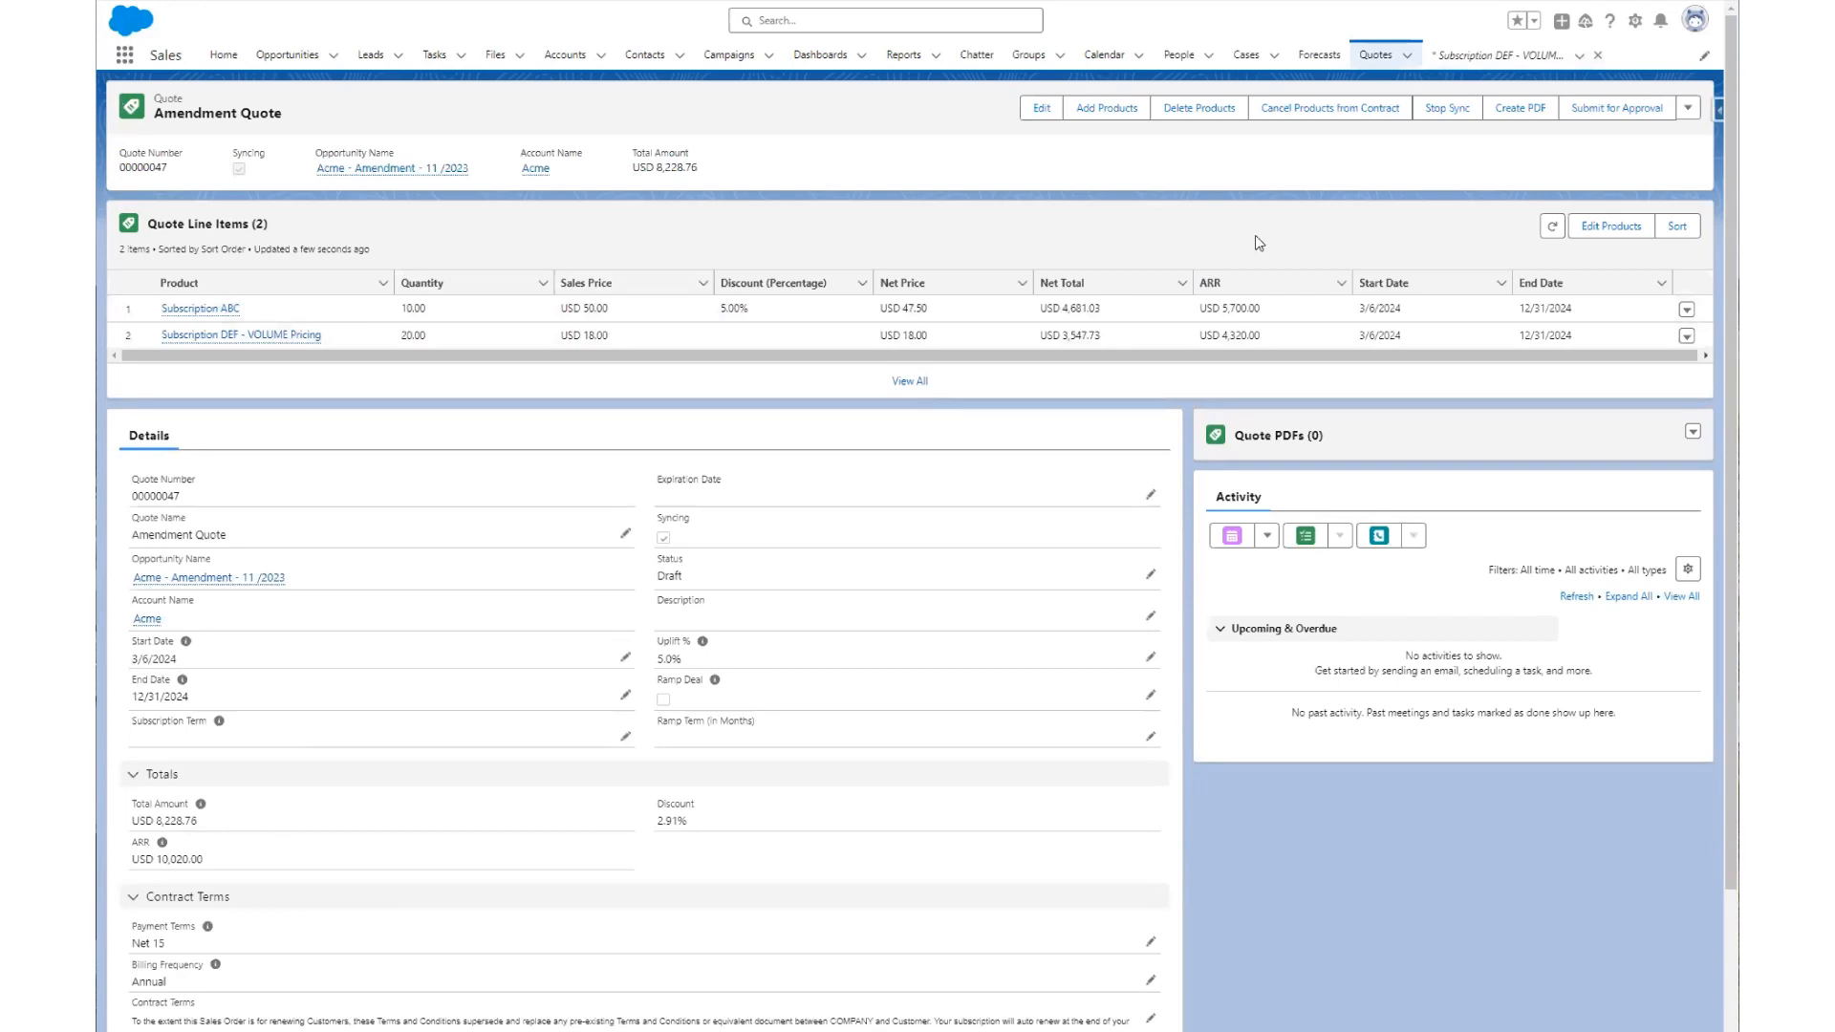
Open the quote's amendment opportunity, set its stage to Closed Won, and check its percent change in ARR
left_click(229, 577)
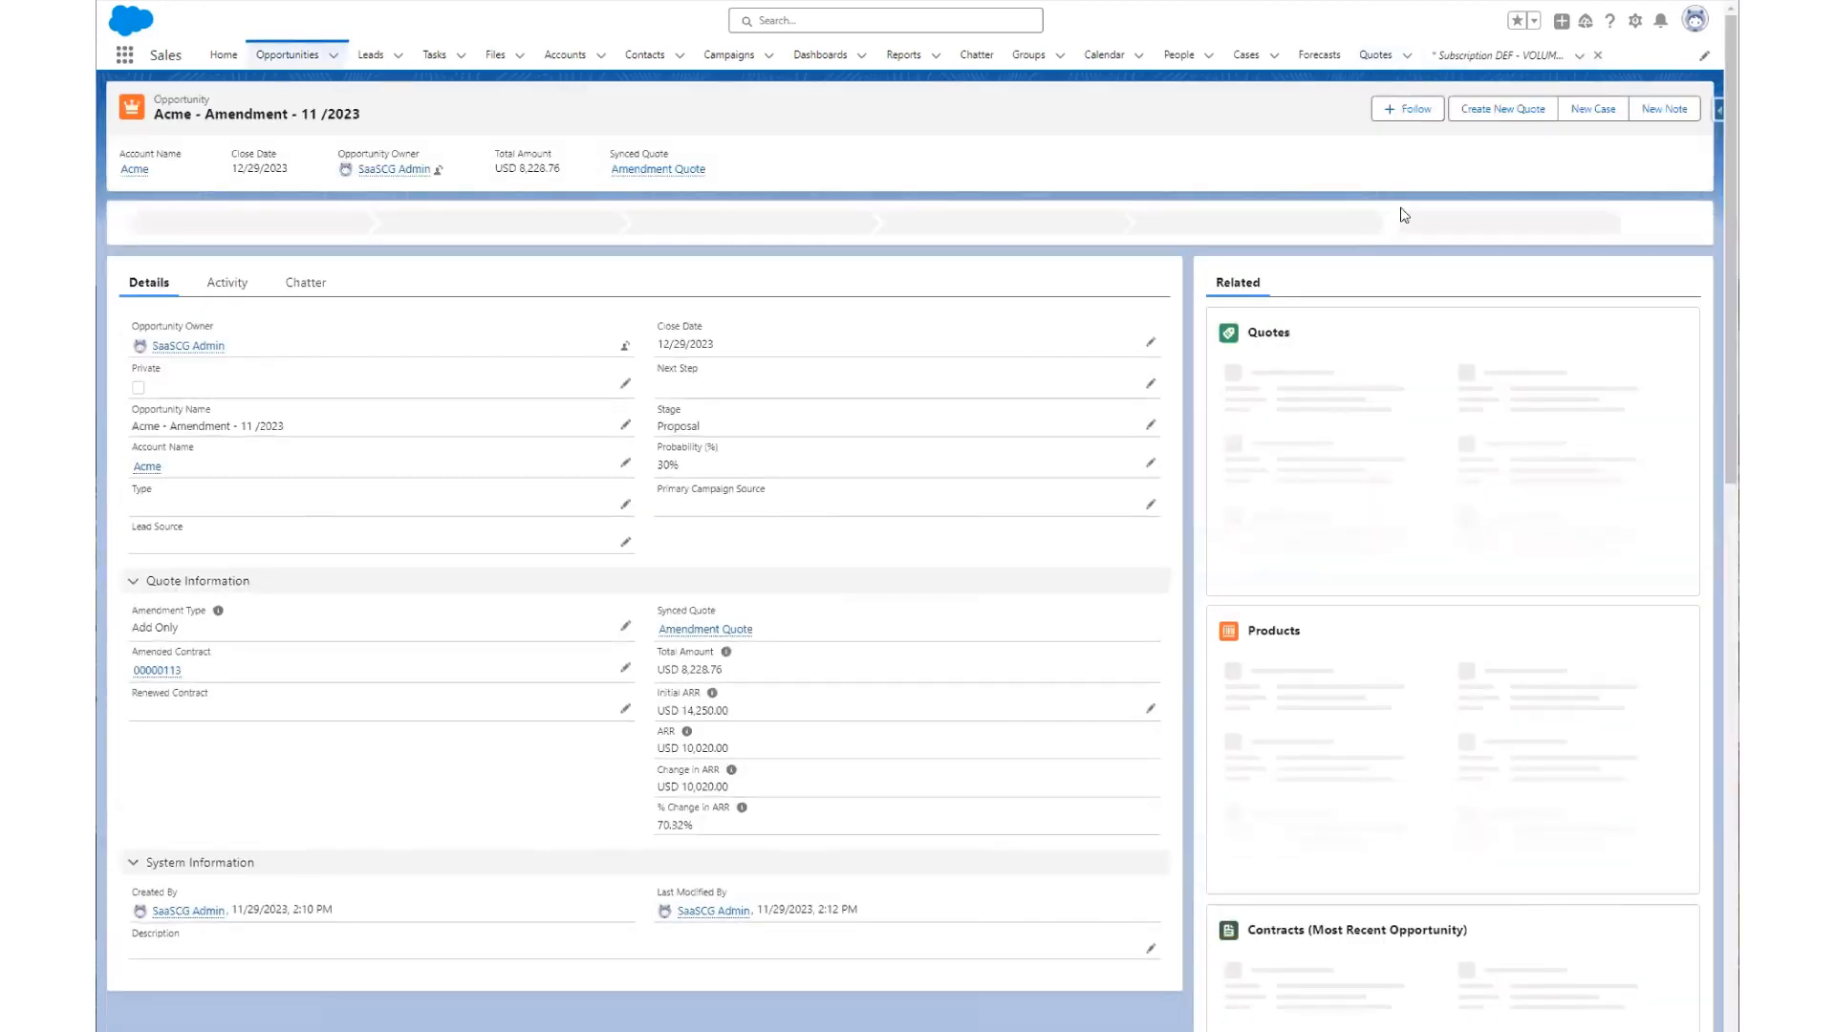
left_click(1419, 226)
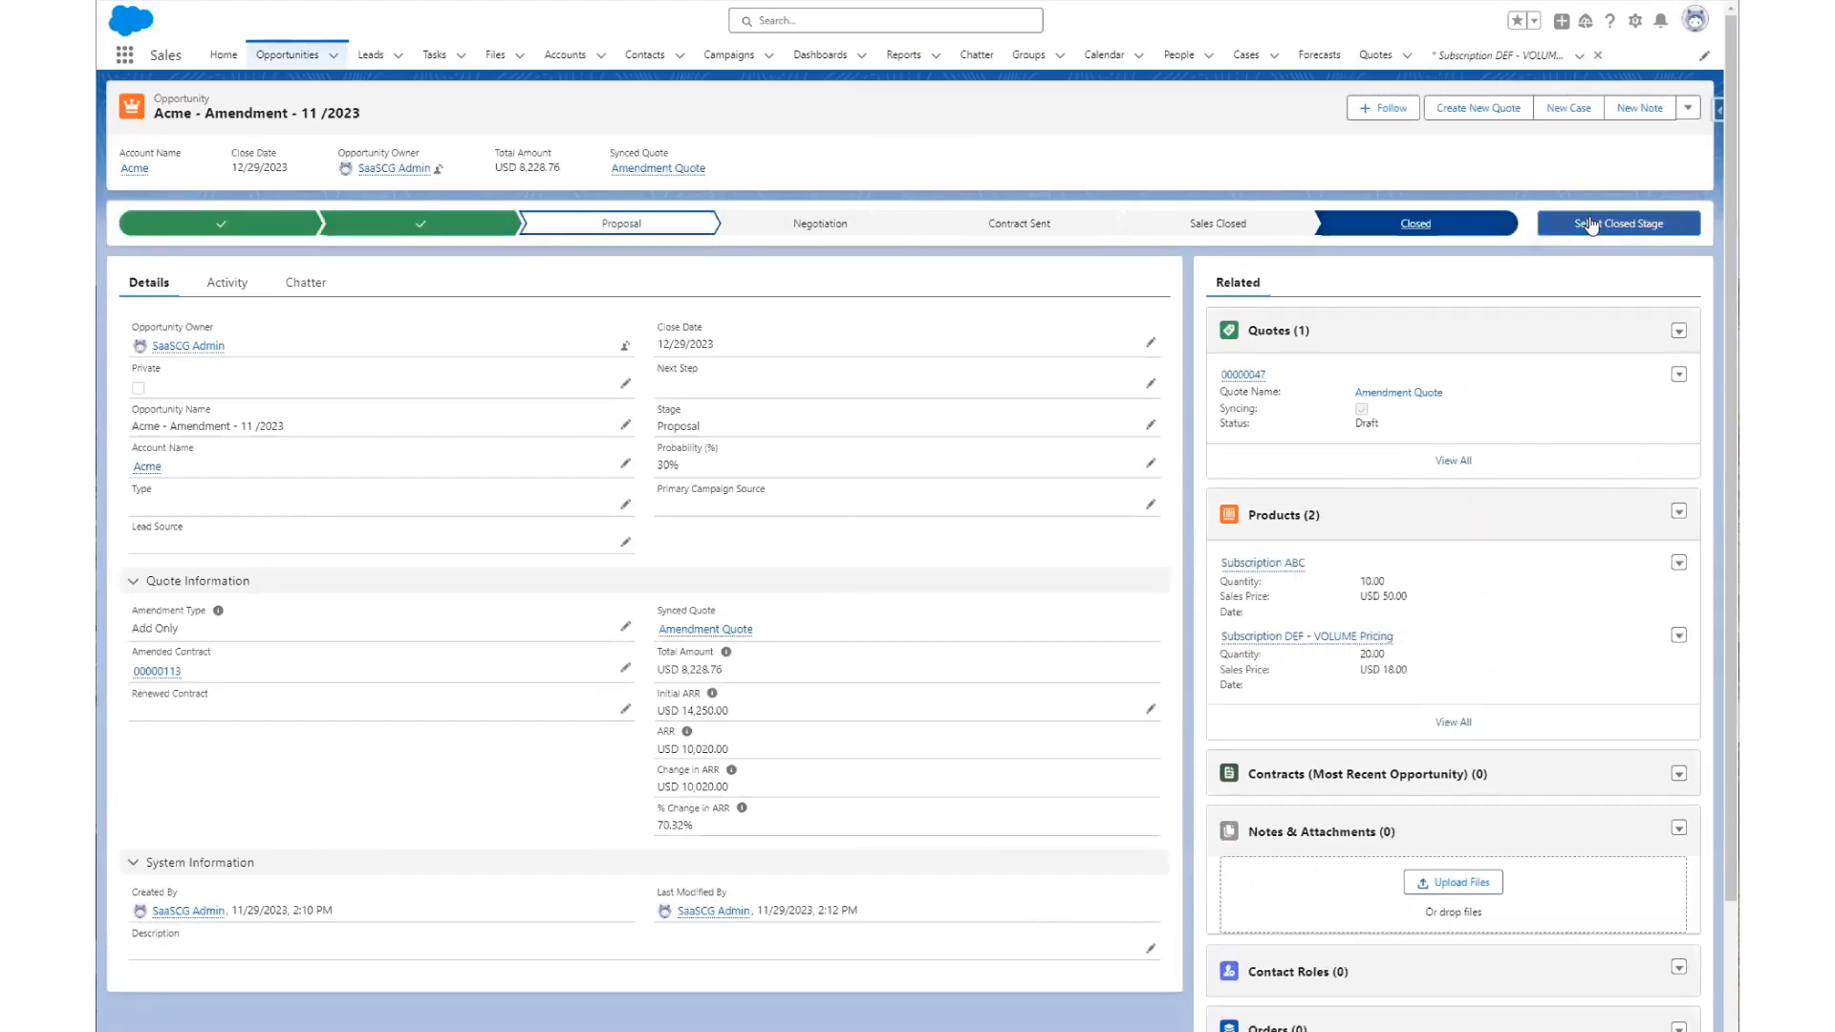
left_click(1591, 219)
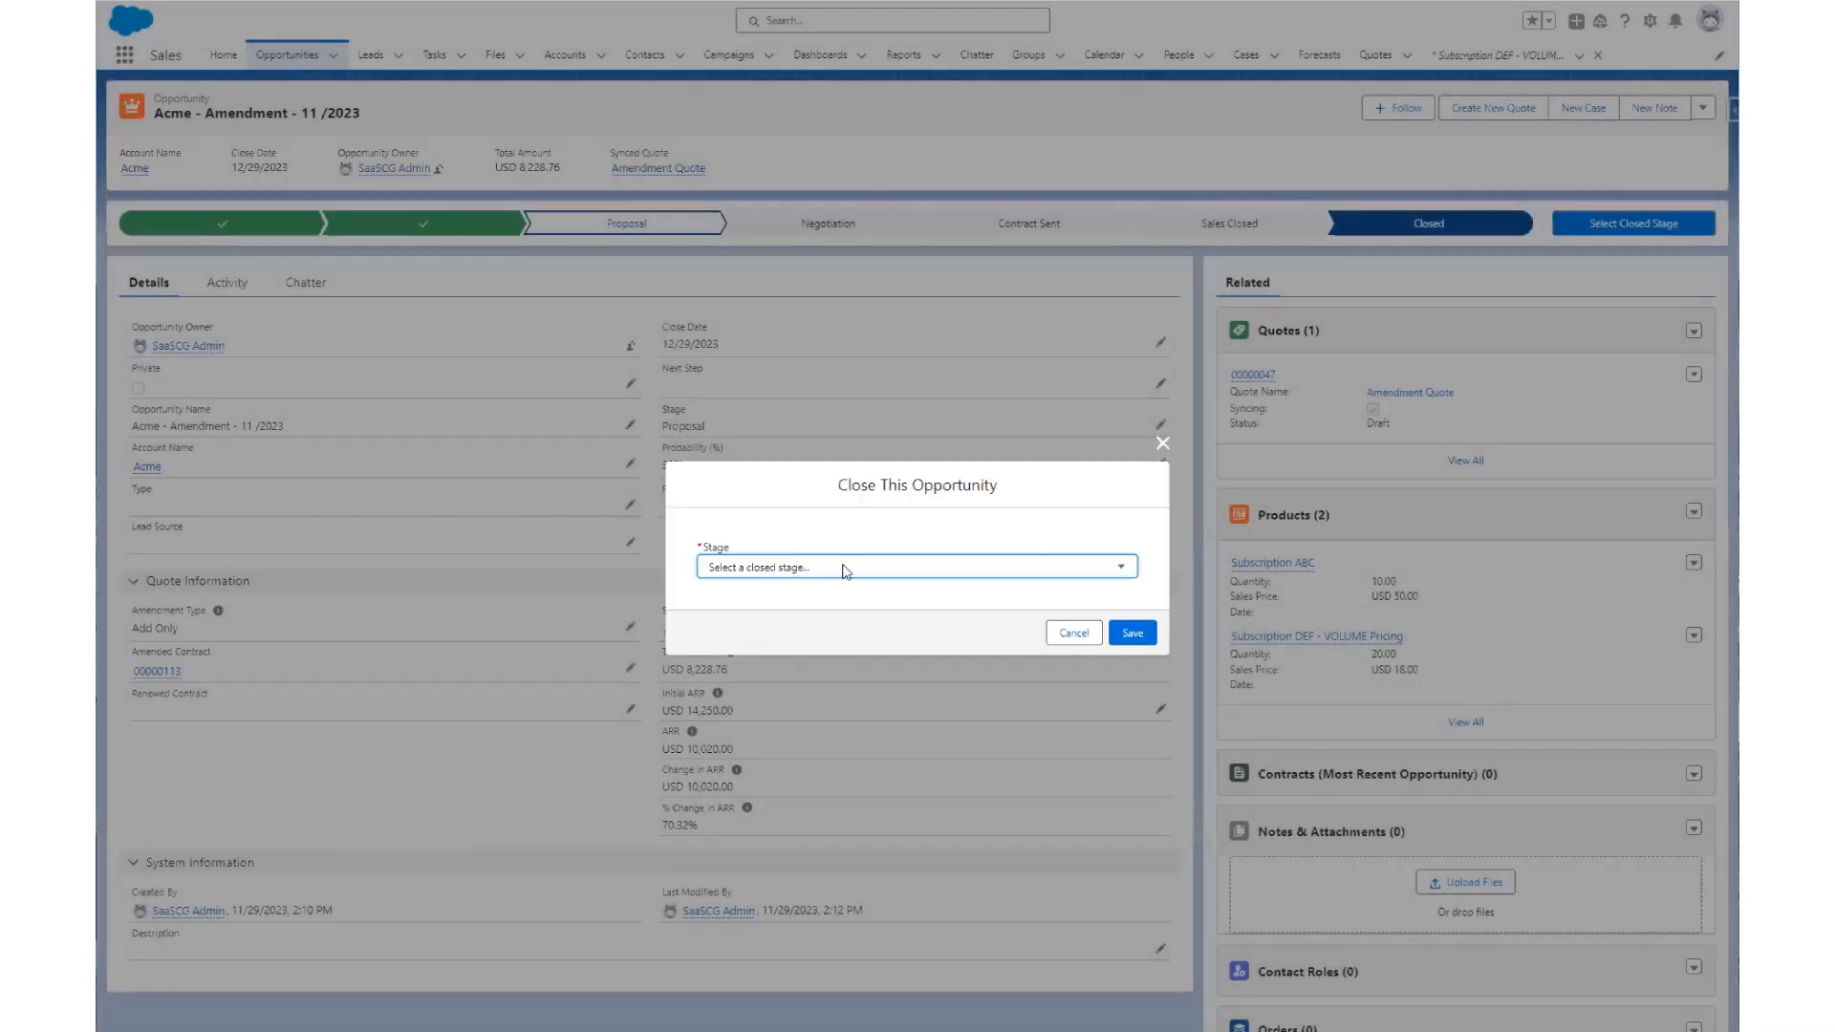
left_click(847, 572)
left_click(818, 615)
left_click(1132, 636)
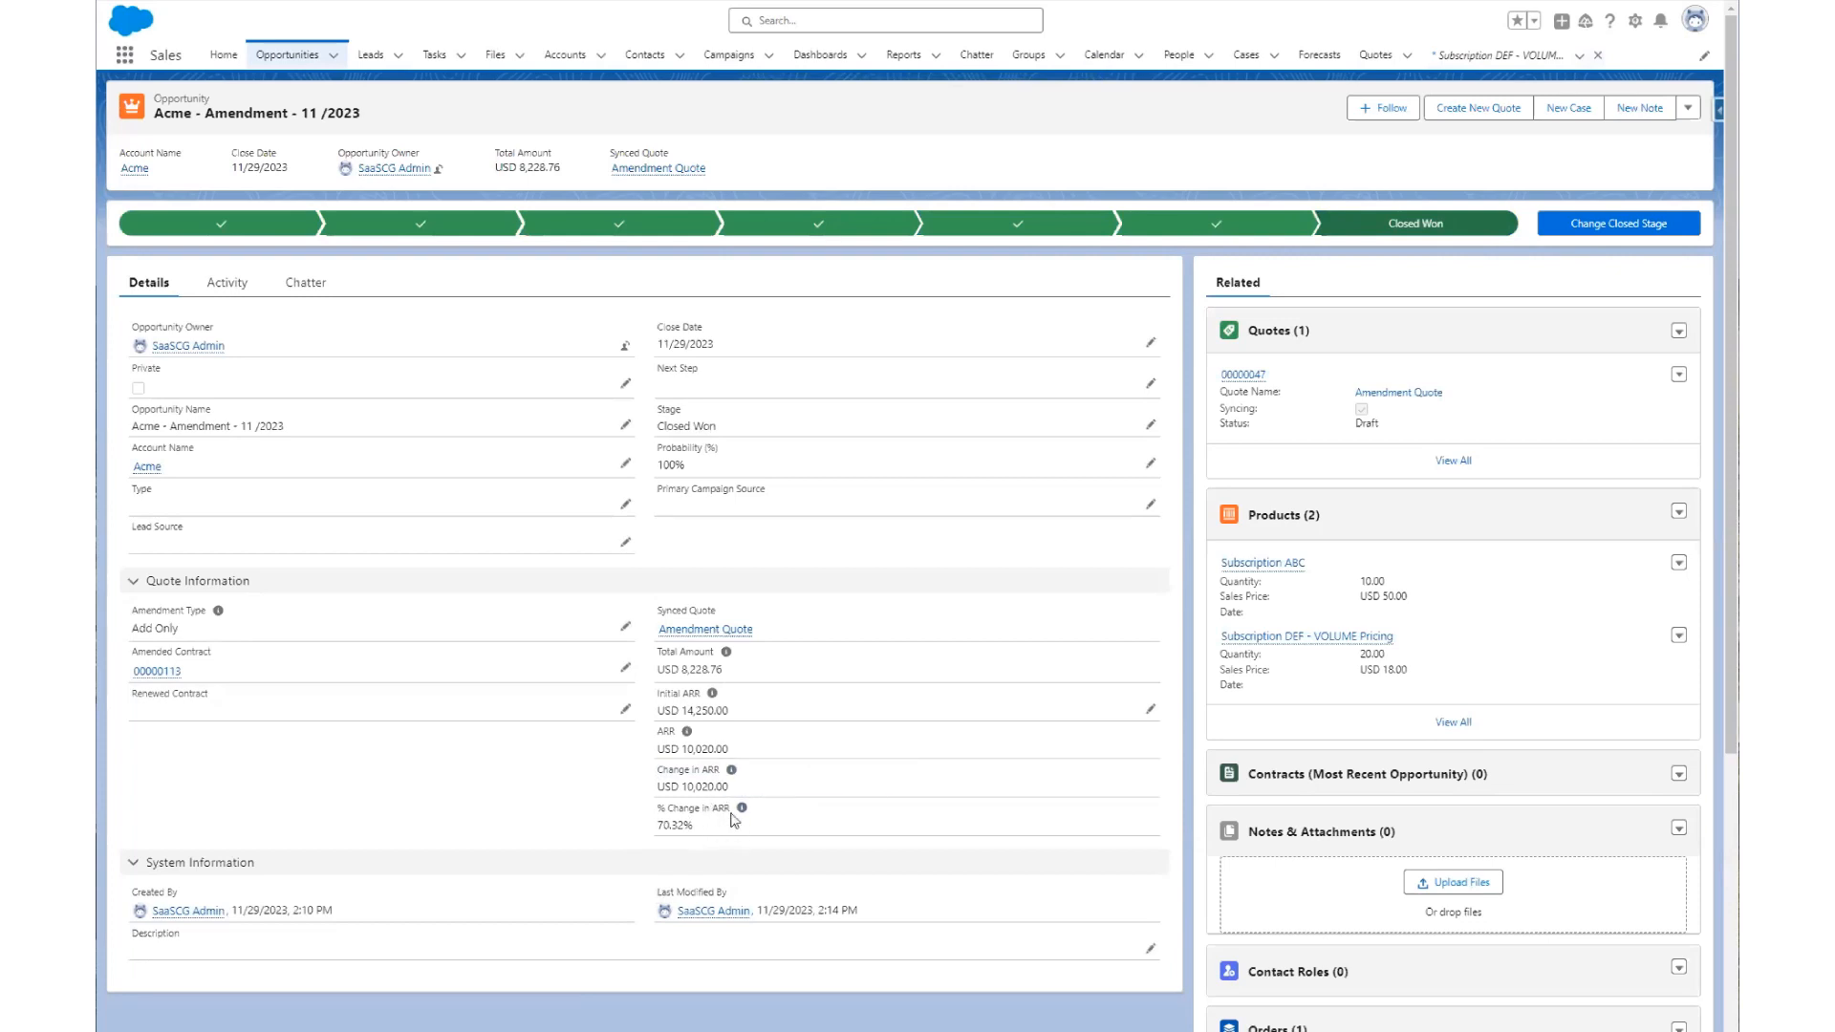
left_click_drag(673, 822, 706, 811)
left_click(709, 814)
Open the order related to the amendment opportunity and mark its status as Activated
scroll(1285, 877, "down", 4)
left_click(1254, 729)
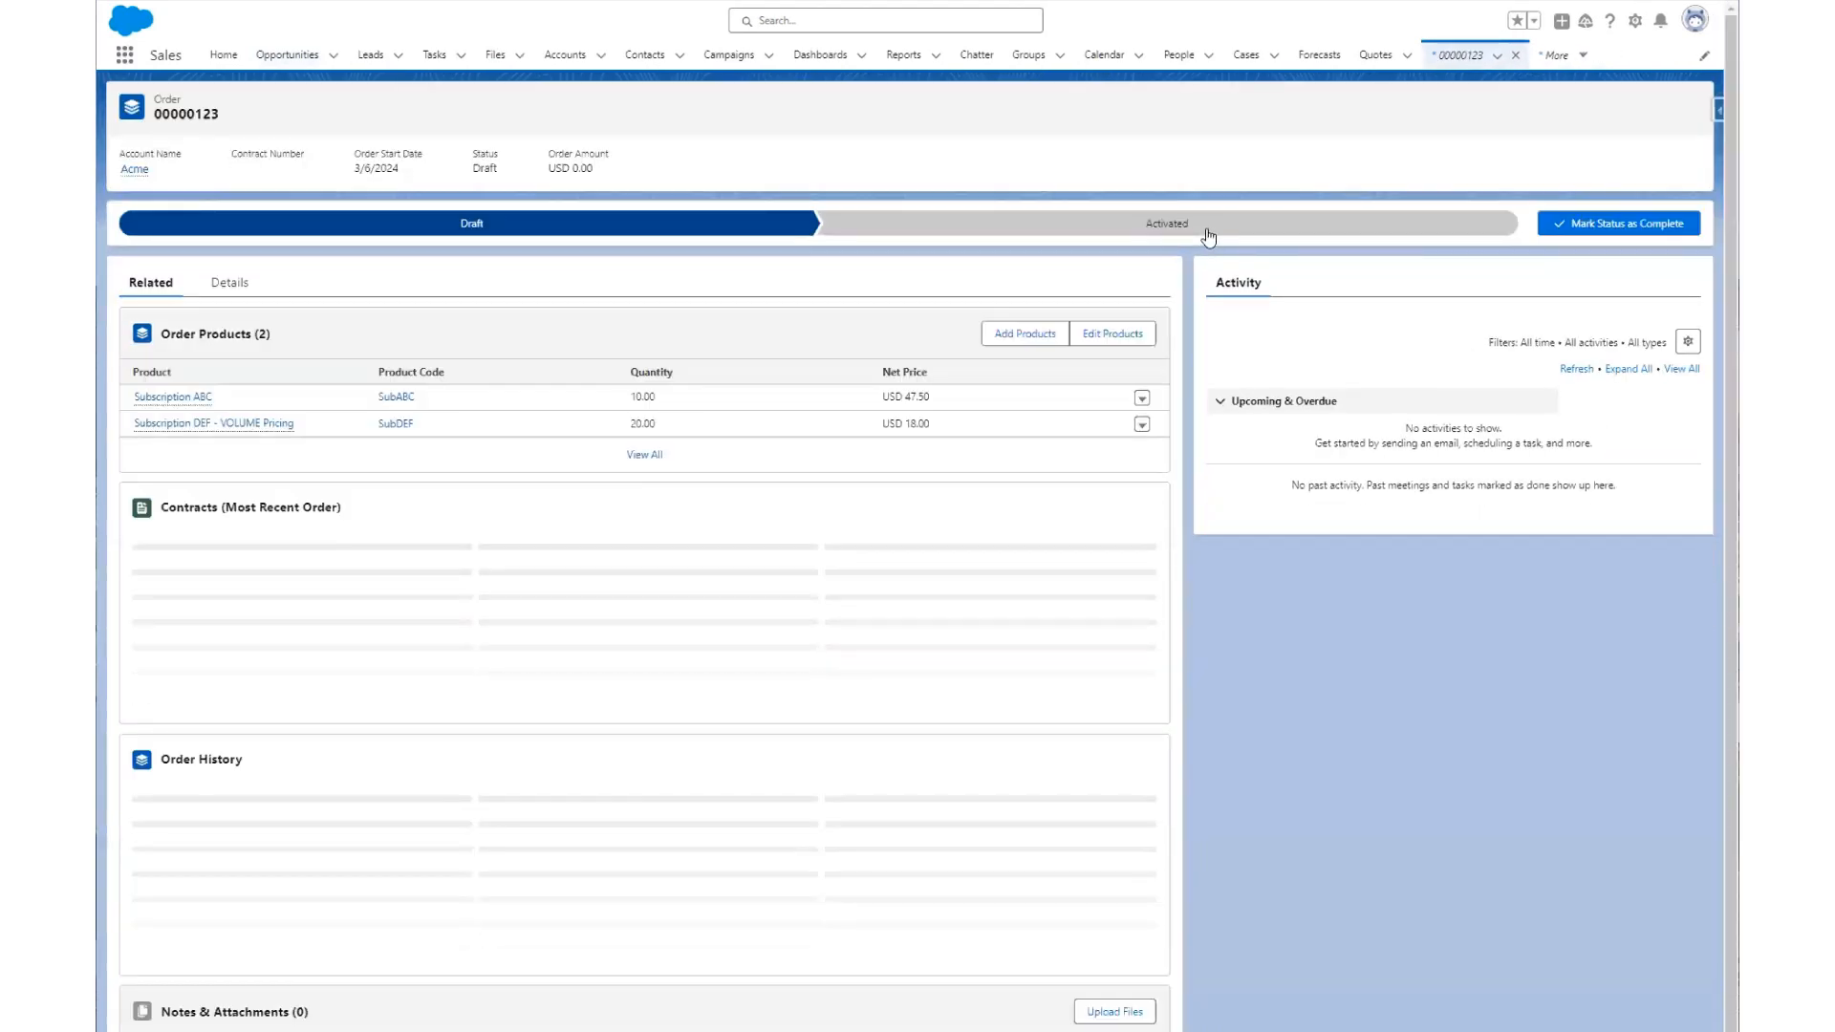
left_click(1586, 224)
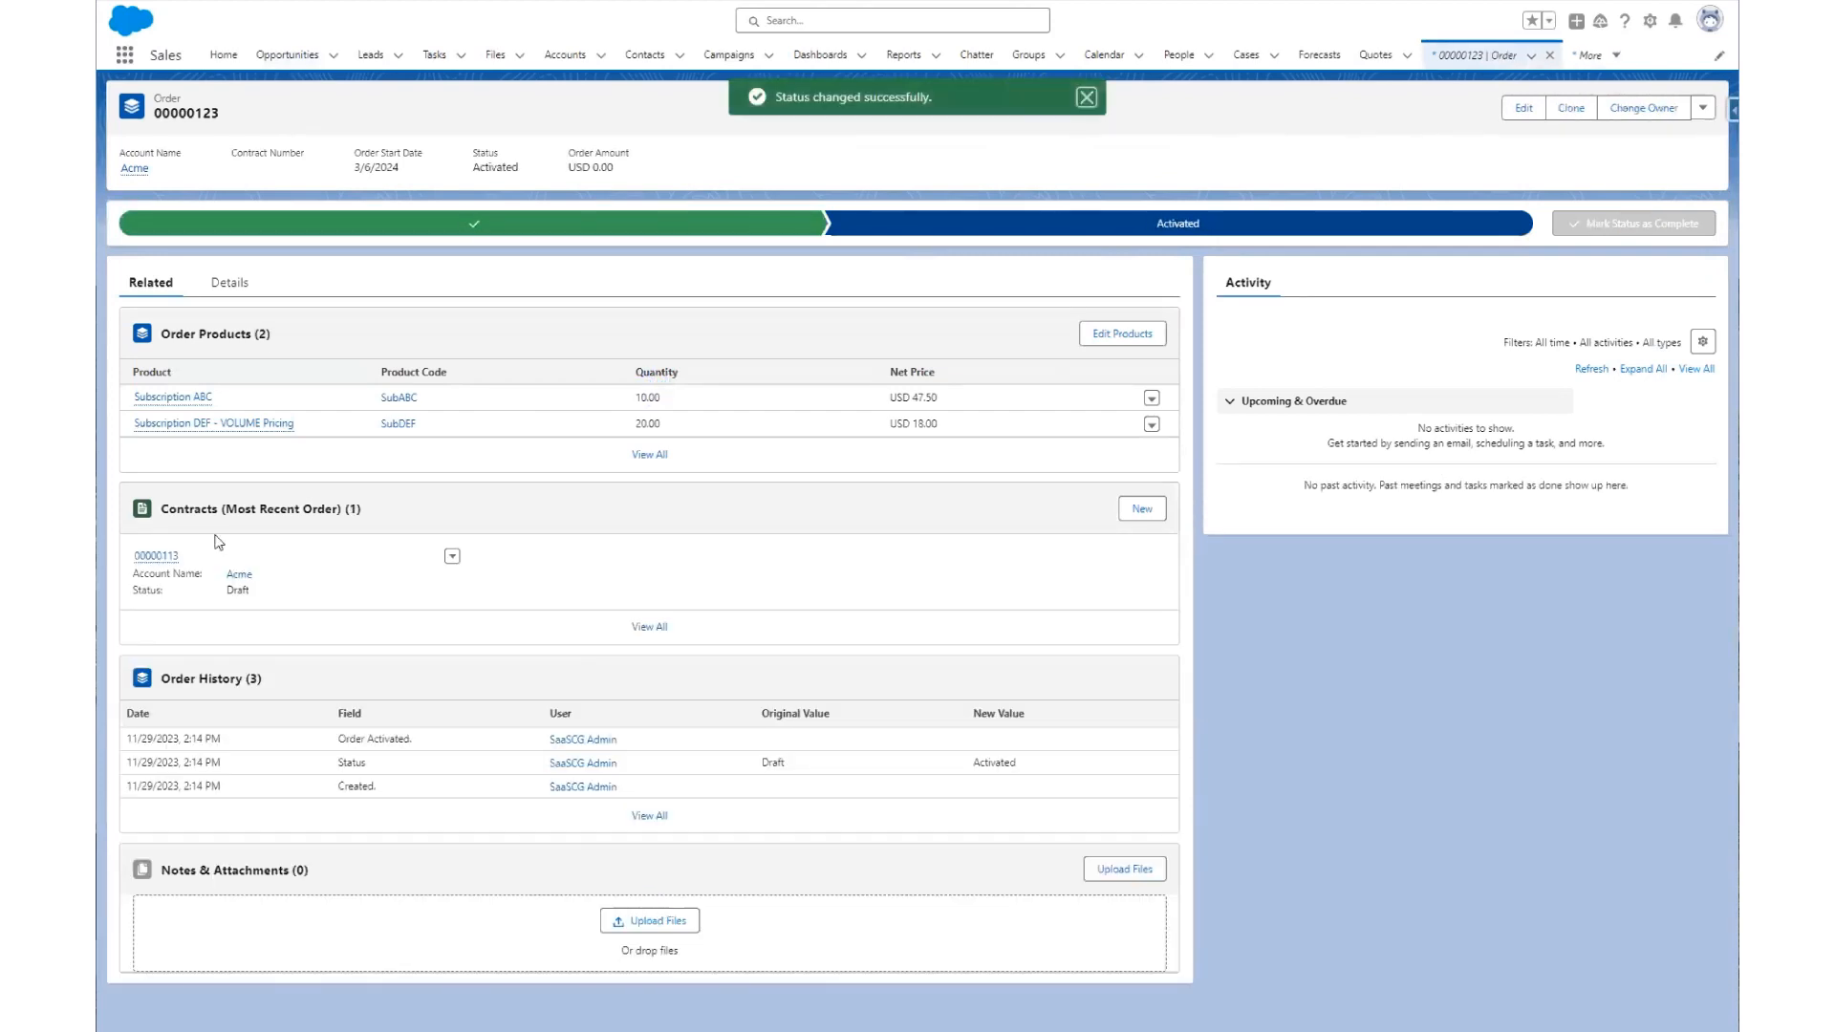
Open the contract linked to the activated amendment order and view all its contracted products
left_click(163, 556)
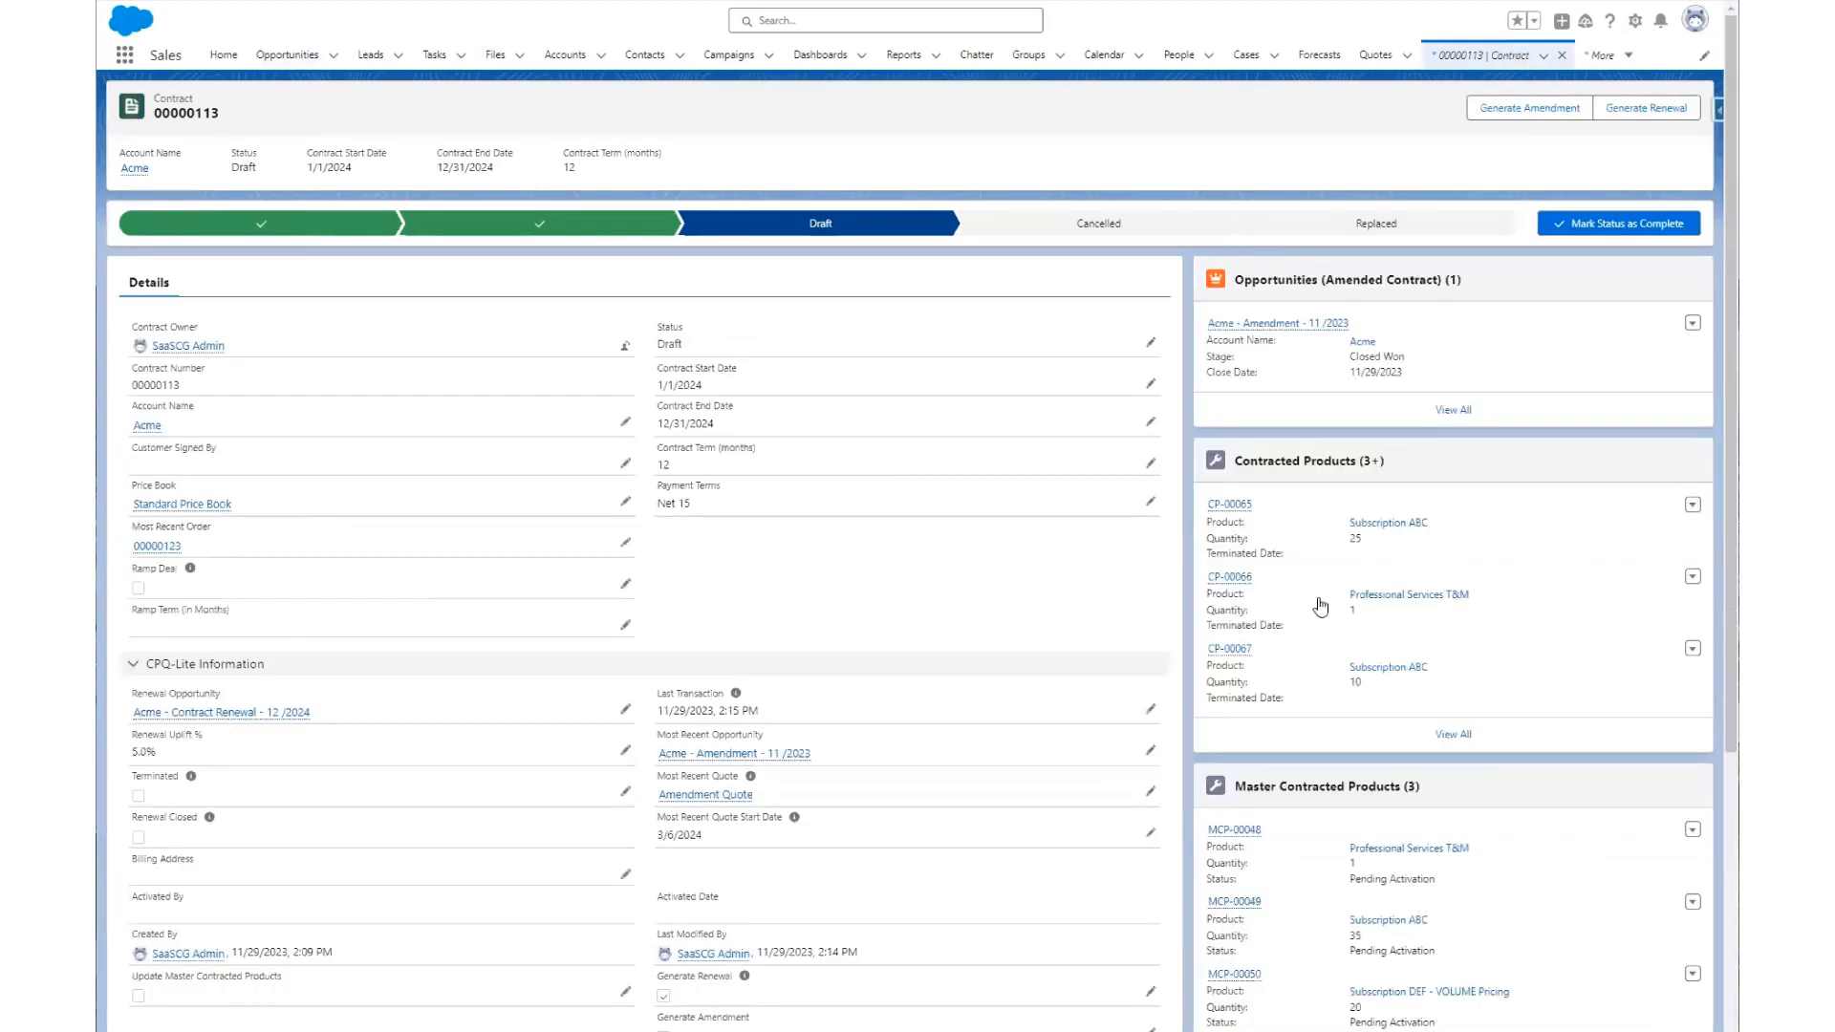
left_click(1456, 734)
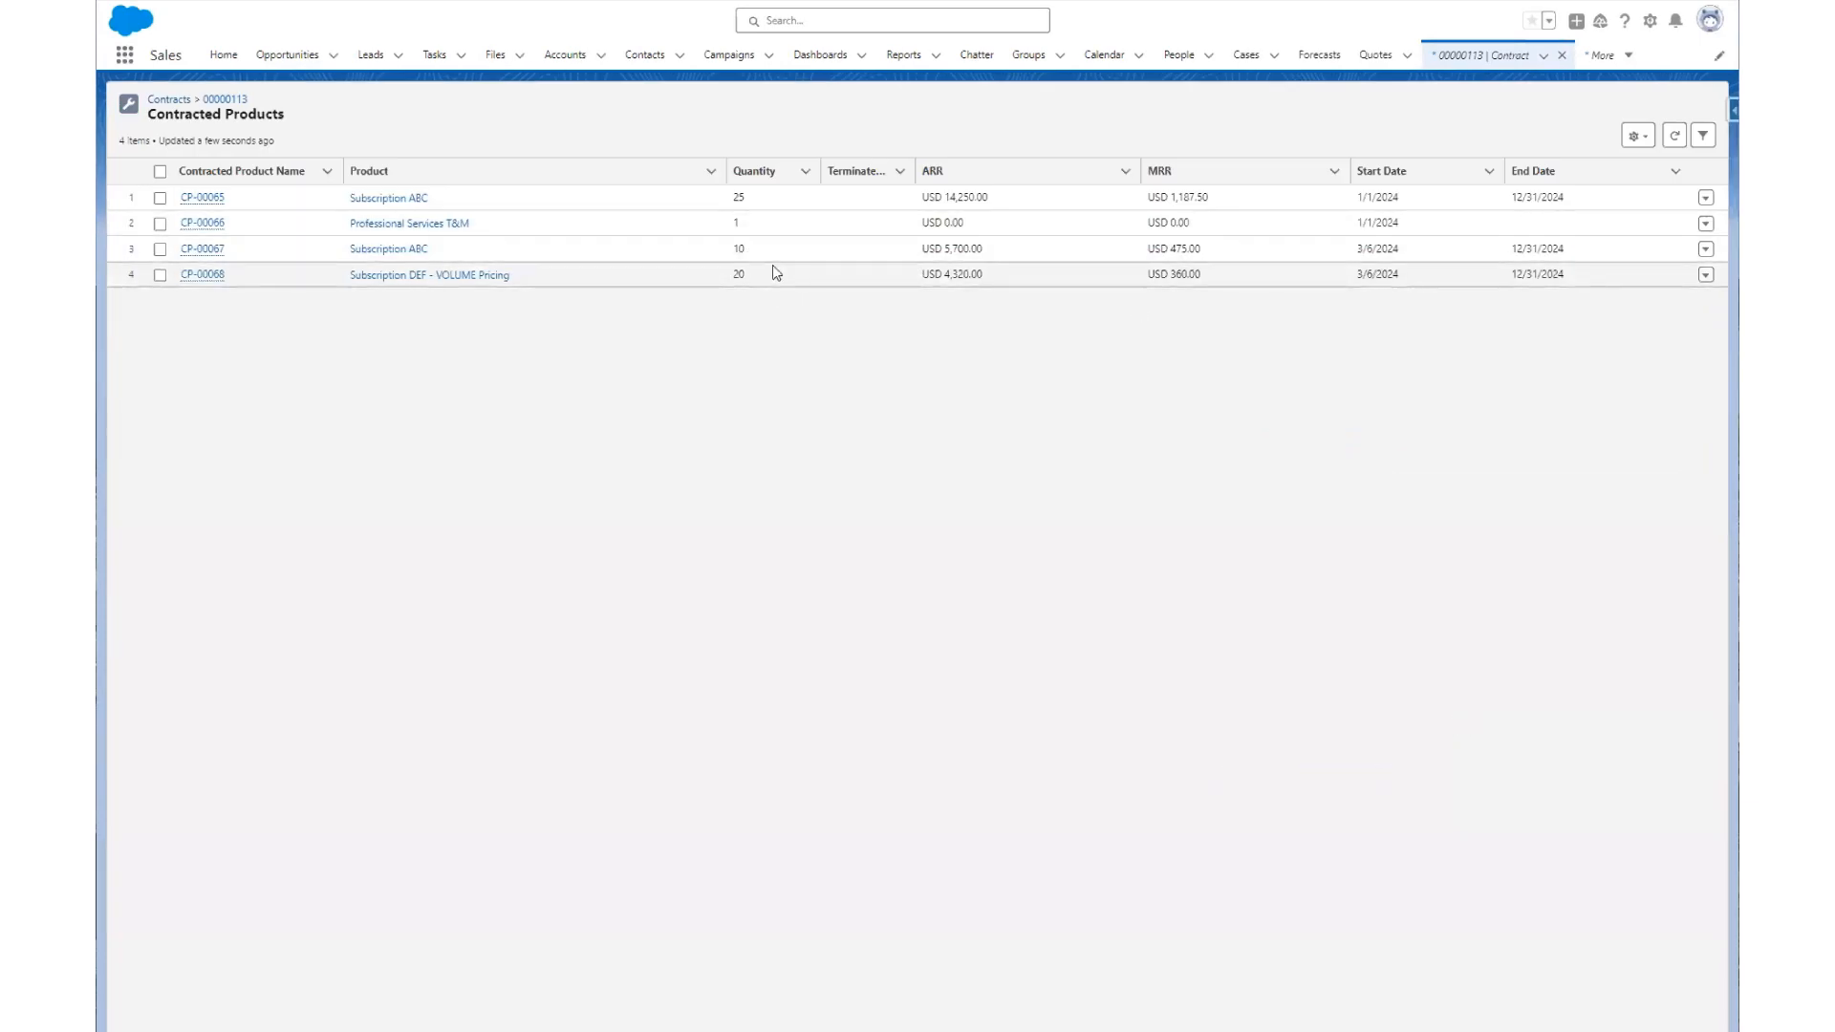
Check the contracted products' end dates, sort the list by terminated date, and return to the contract
left_click(1558, 273)
left_click(873, 182)
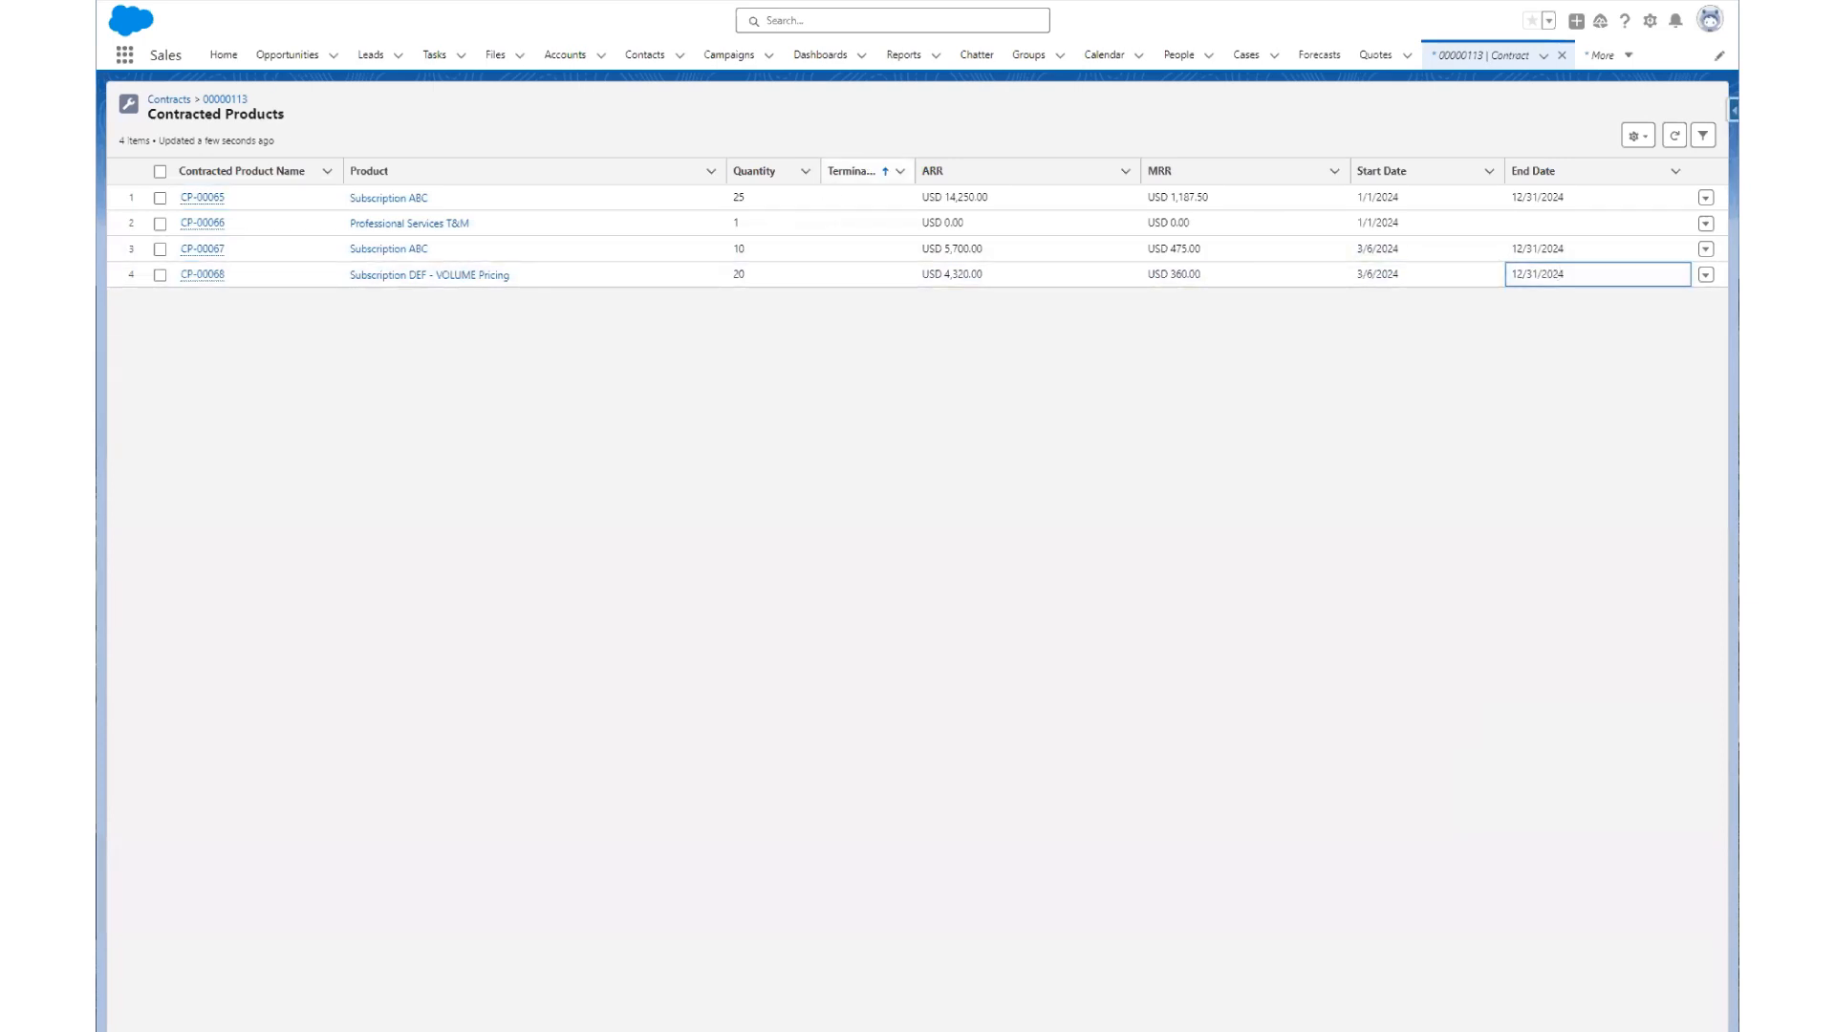
left_click(225, 100)
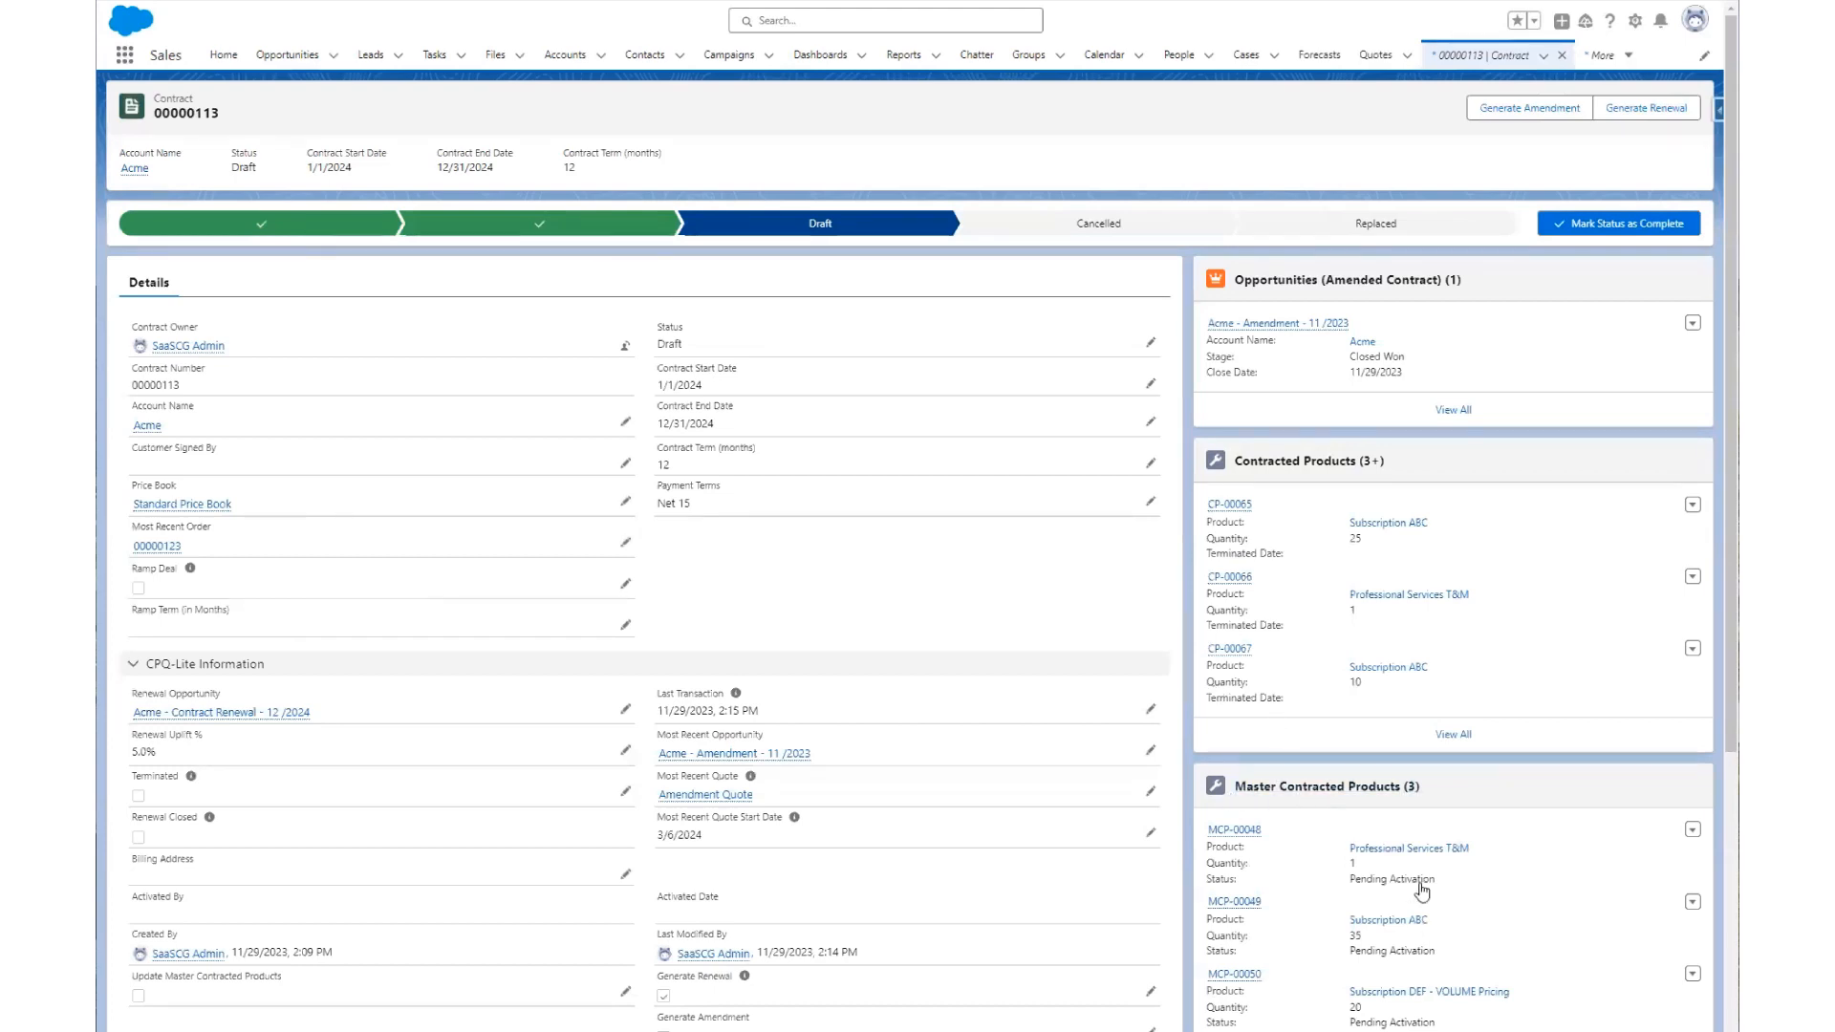
Open the contract's master contracted products, review the quantities of Subscription ABC and Subscription DEF - VOLUME Pricing, and return to the contract
left_click(1327, 787)
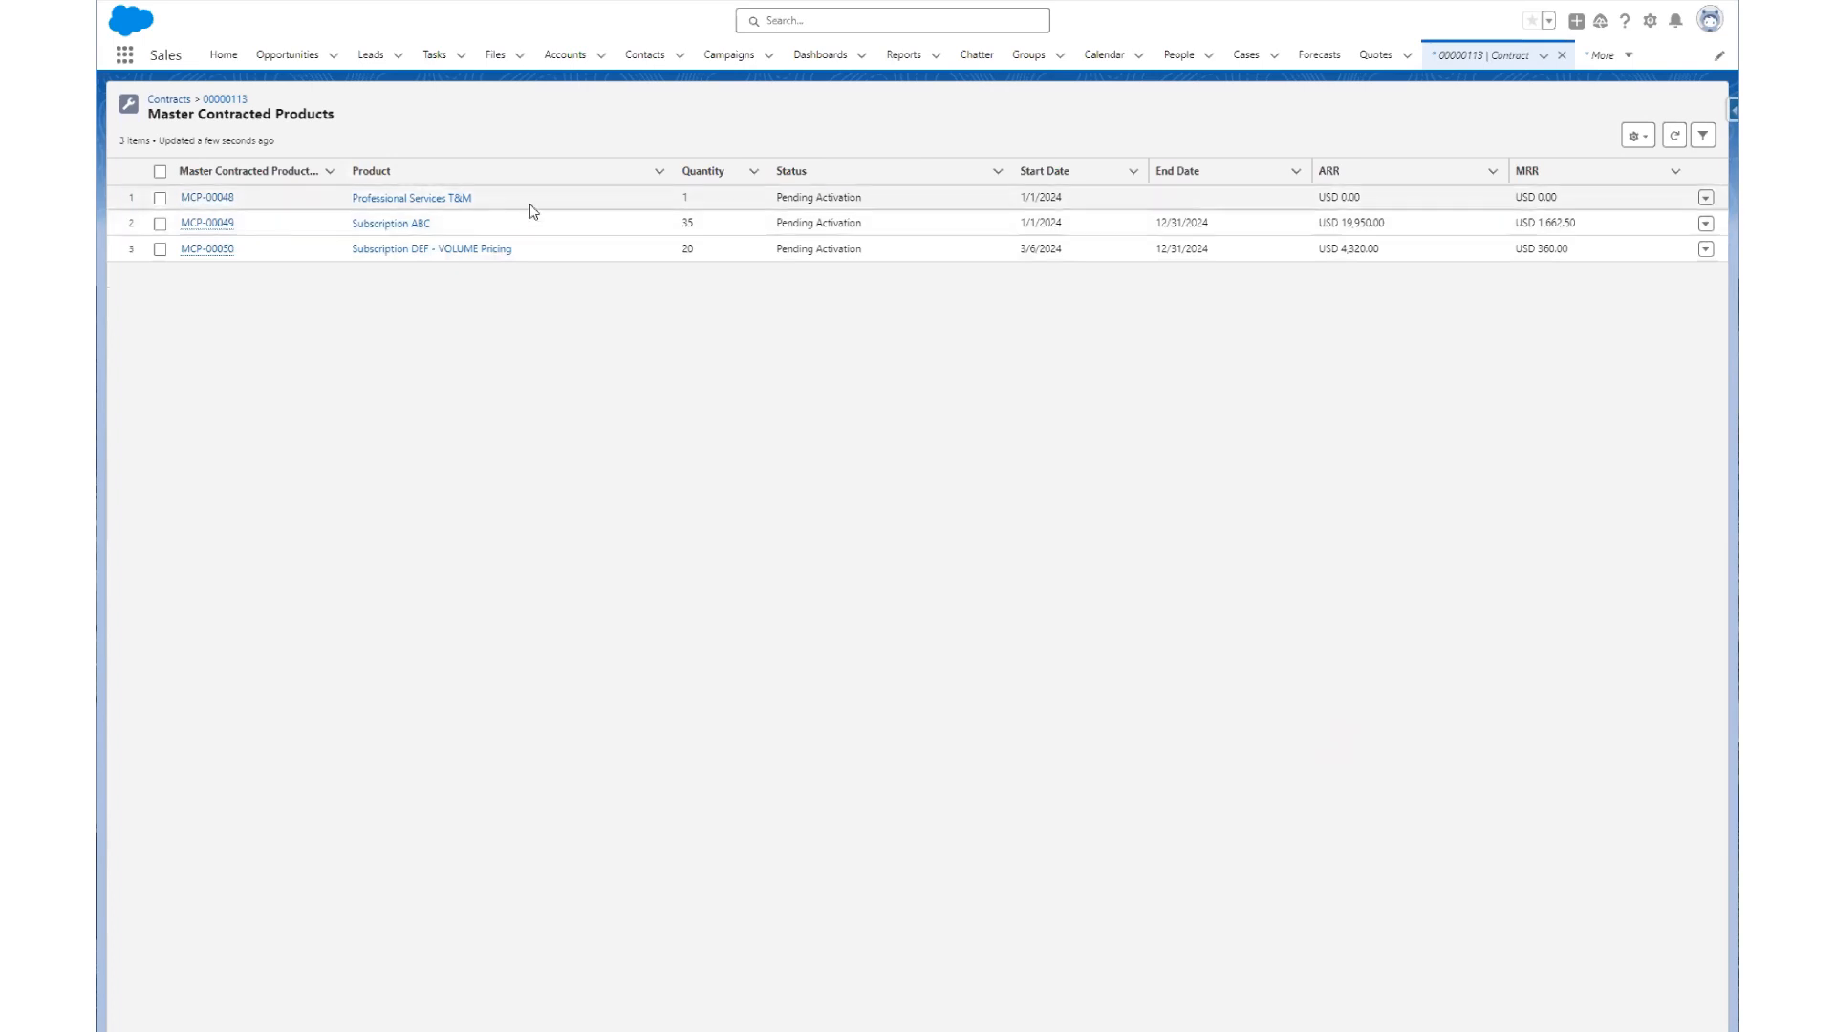
left_click(703, 228)
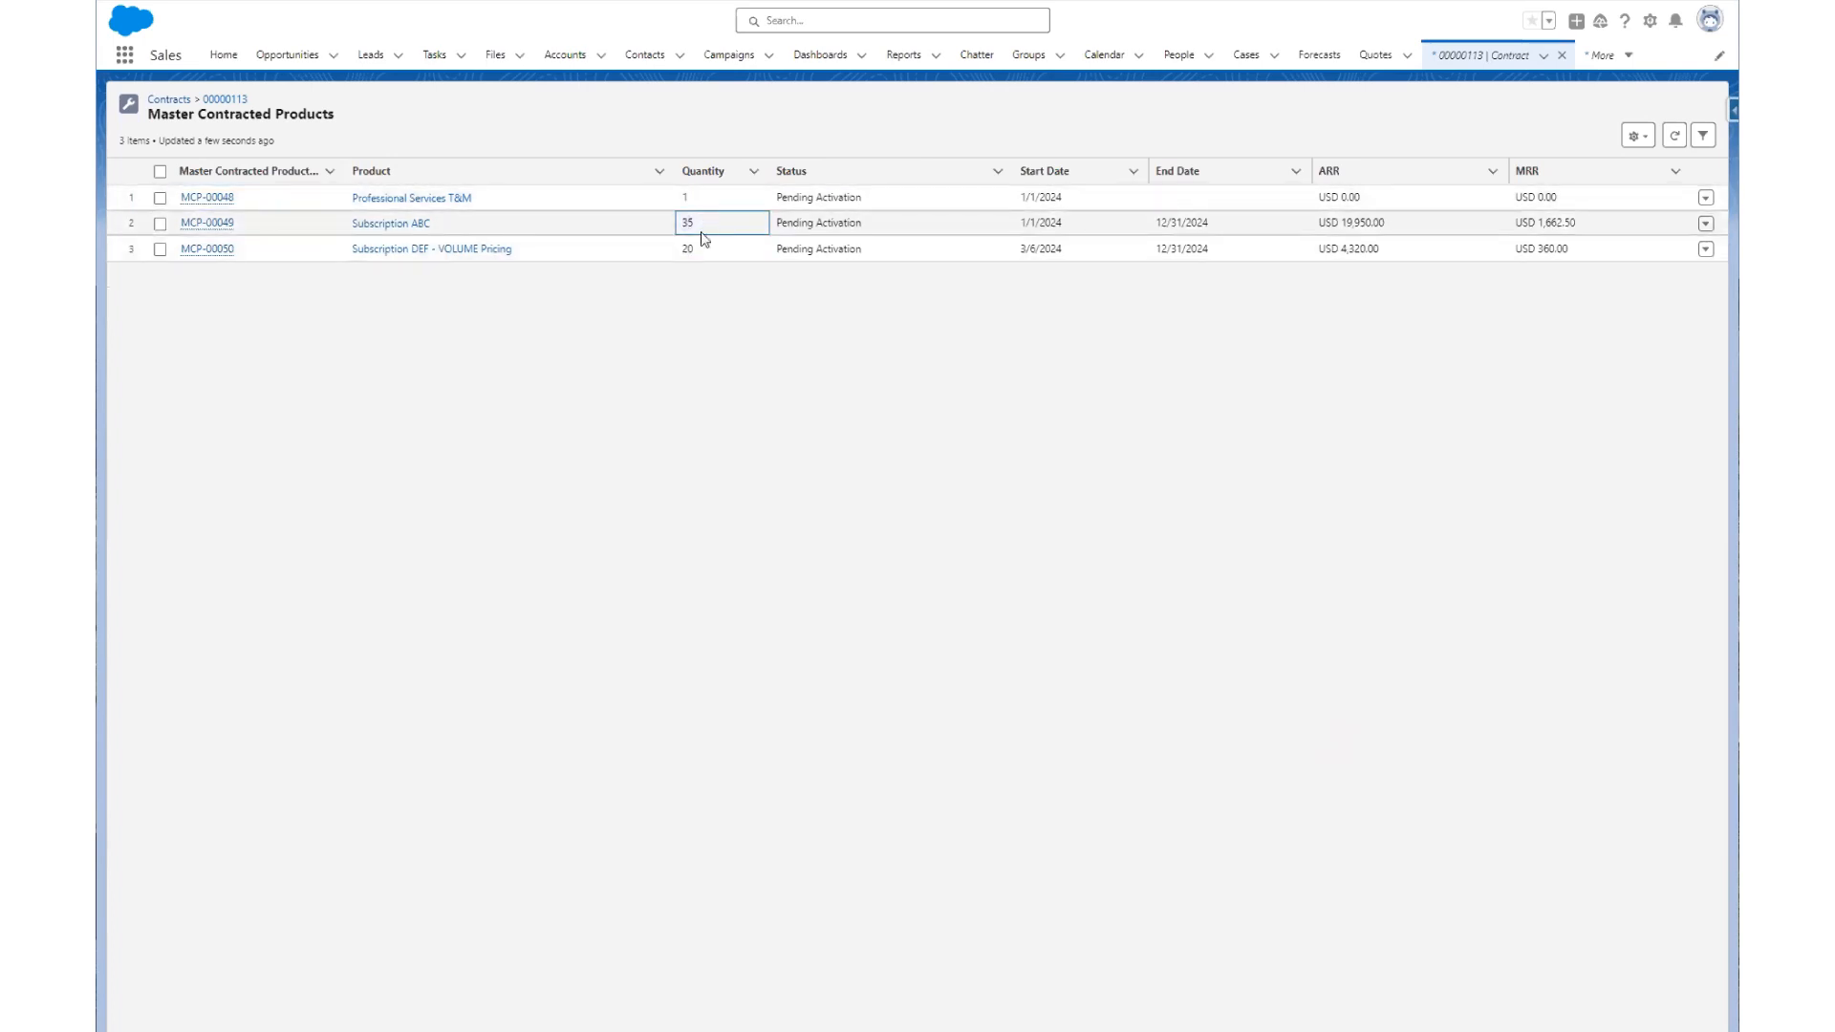
left_click(693, 252)
left_click(698, 292)
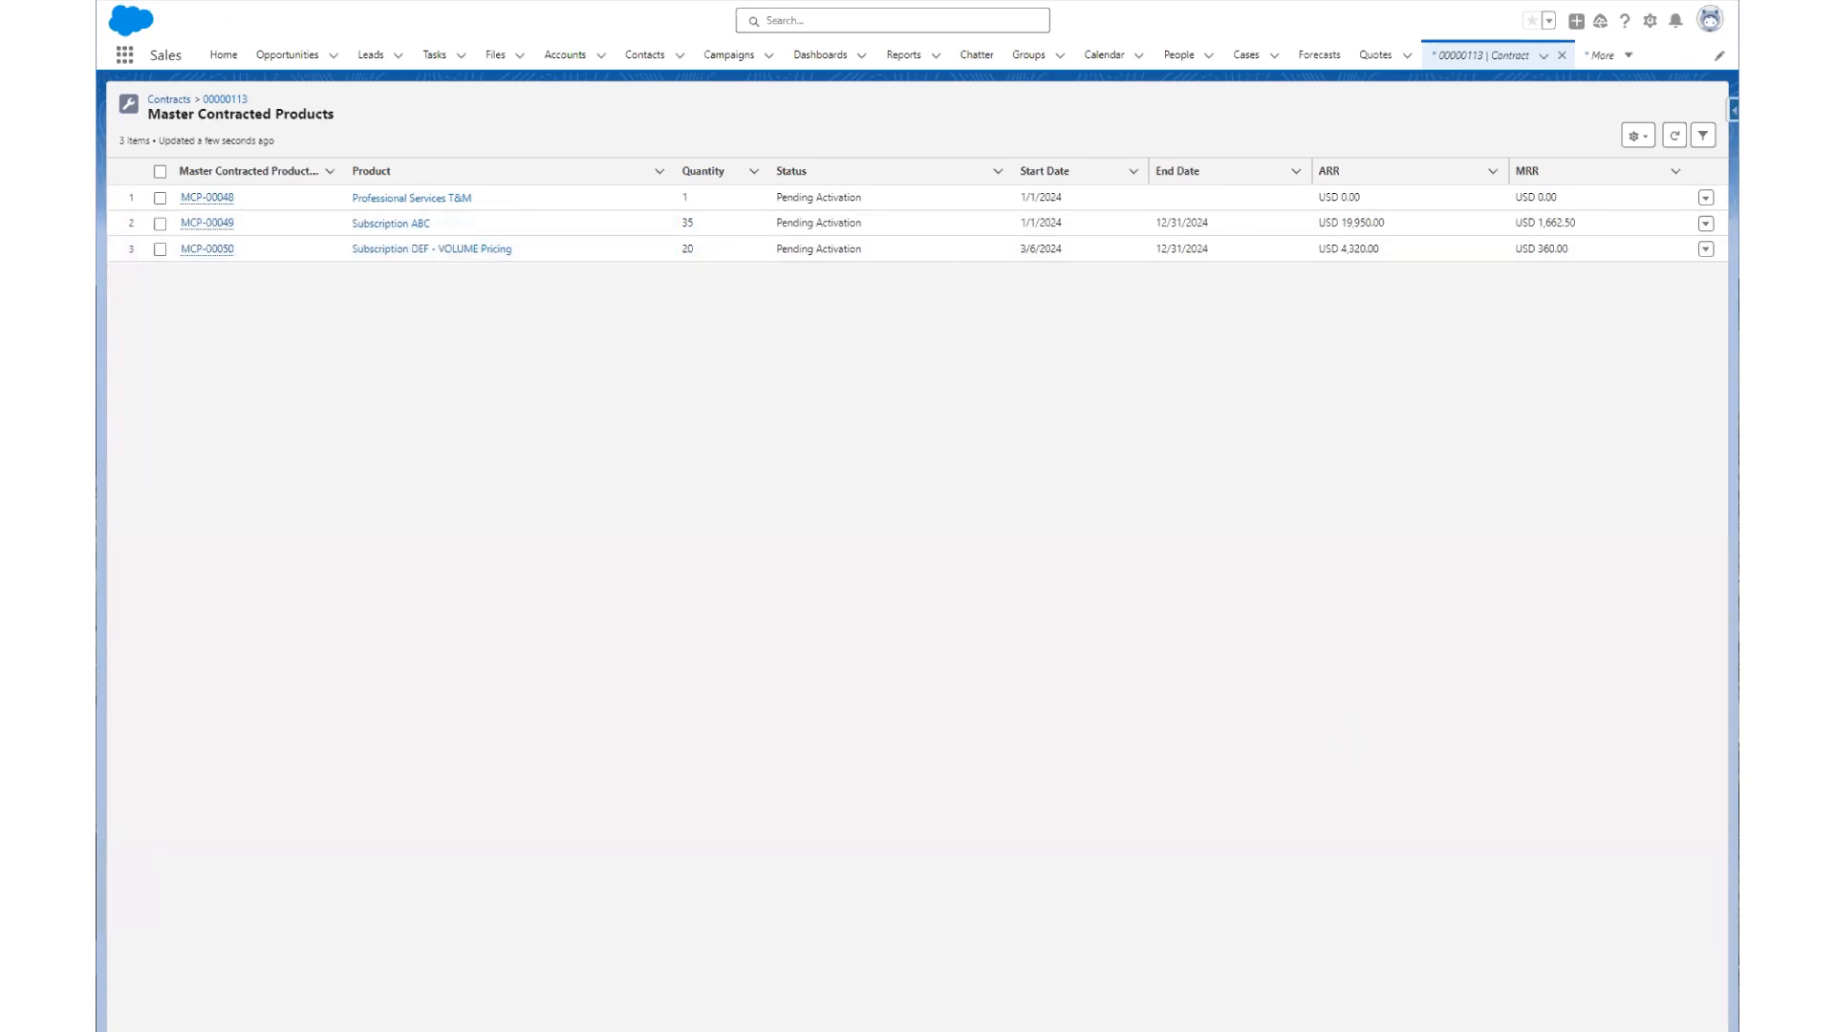
key("alt+Left")
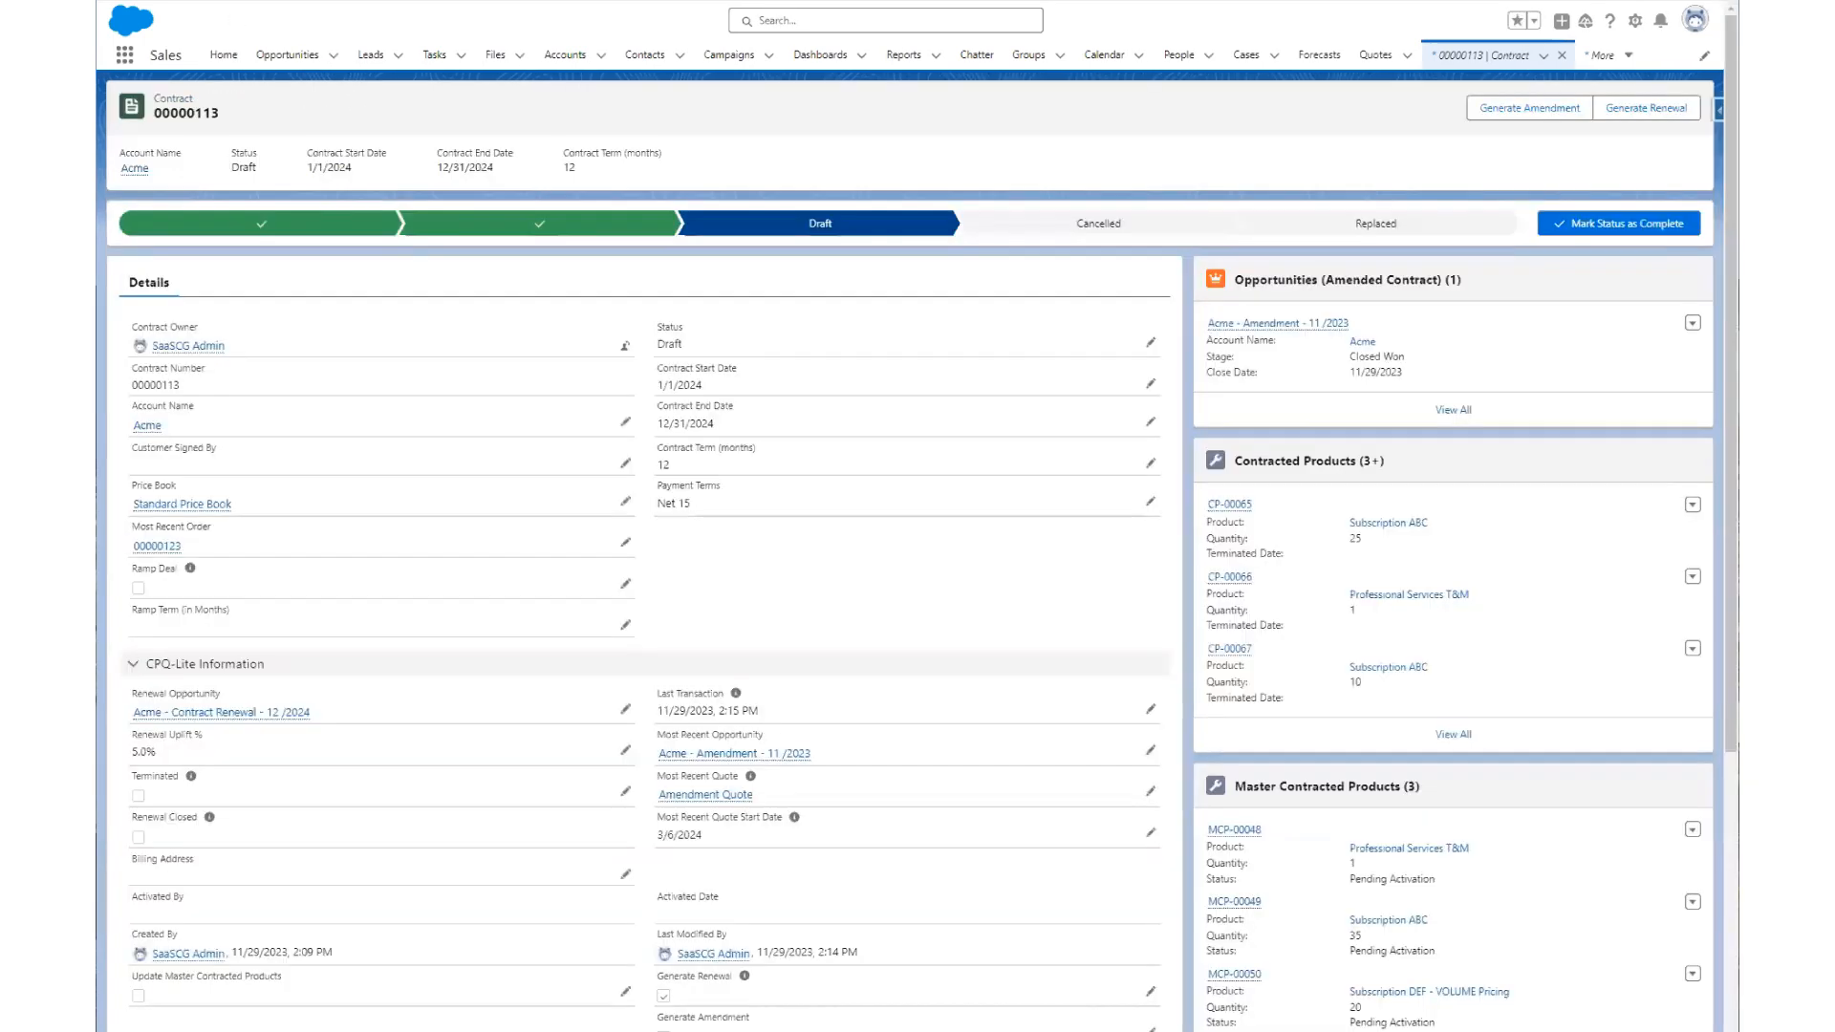
Open the contract's renewal opportunity, review and refresh its list of quotes, and go back to the contract
left_click(220, 714)
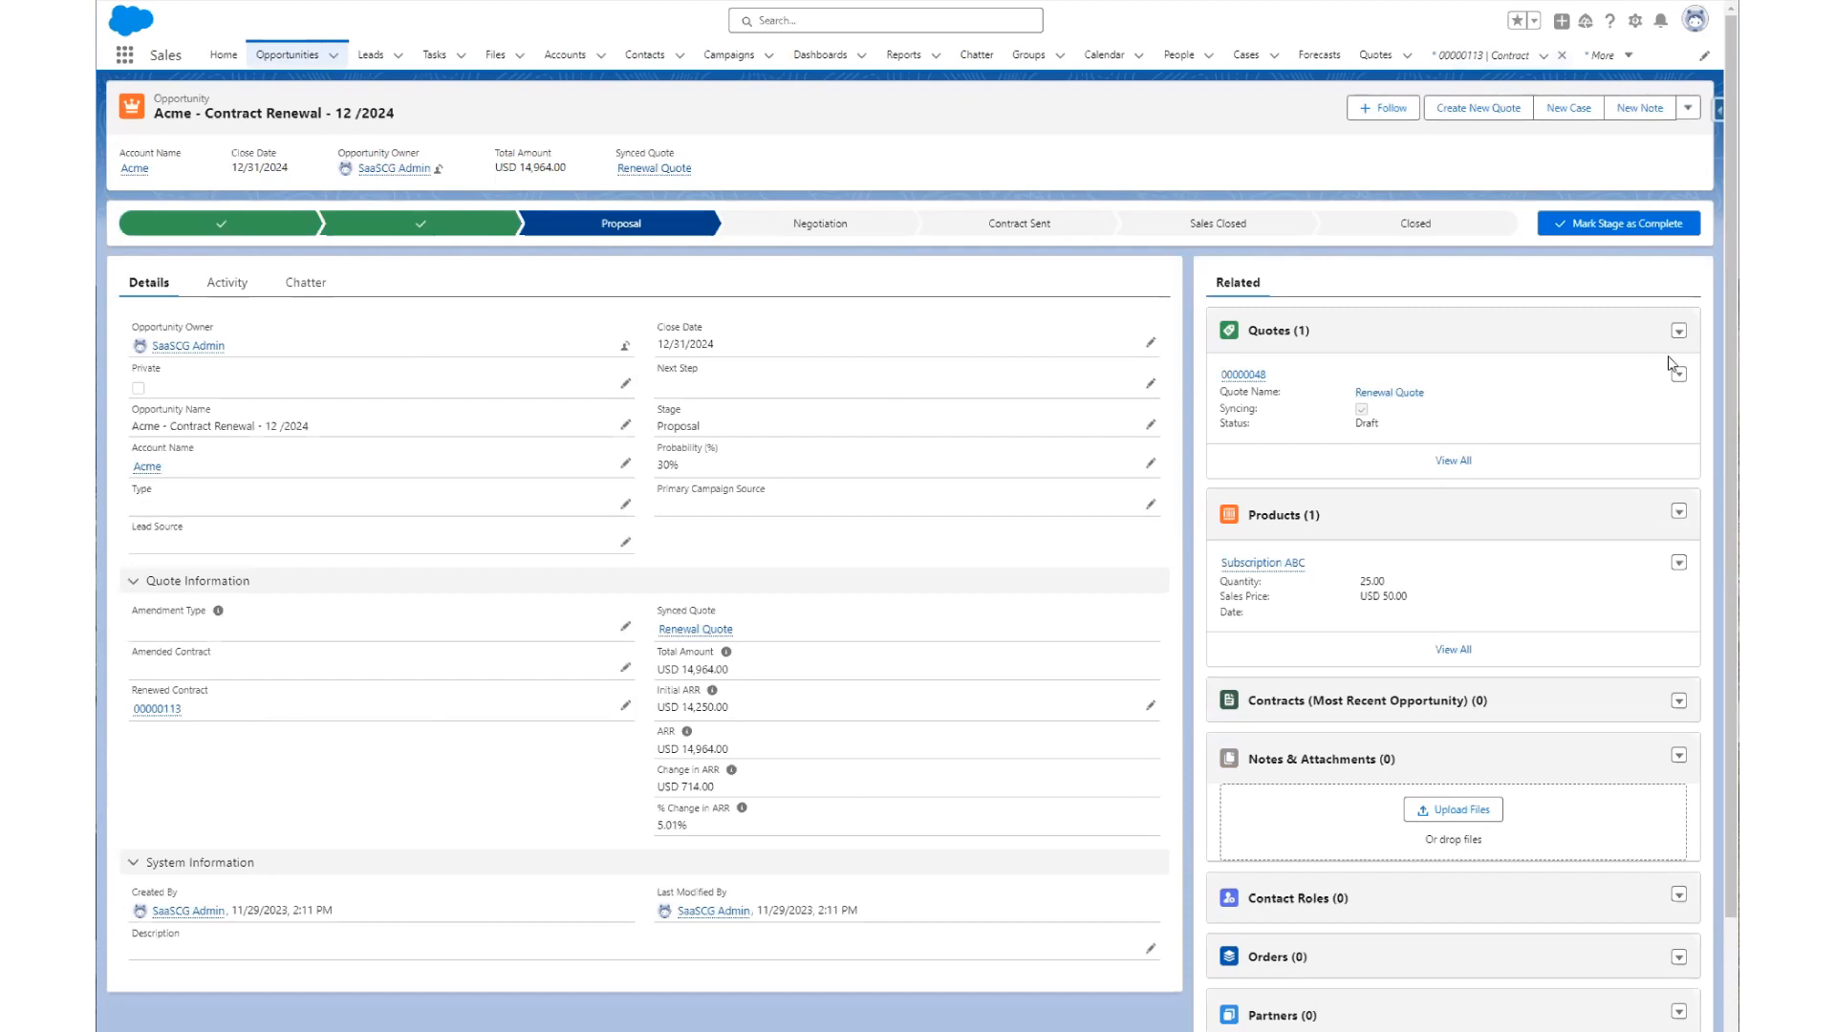
left_click(1489, 470)
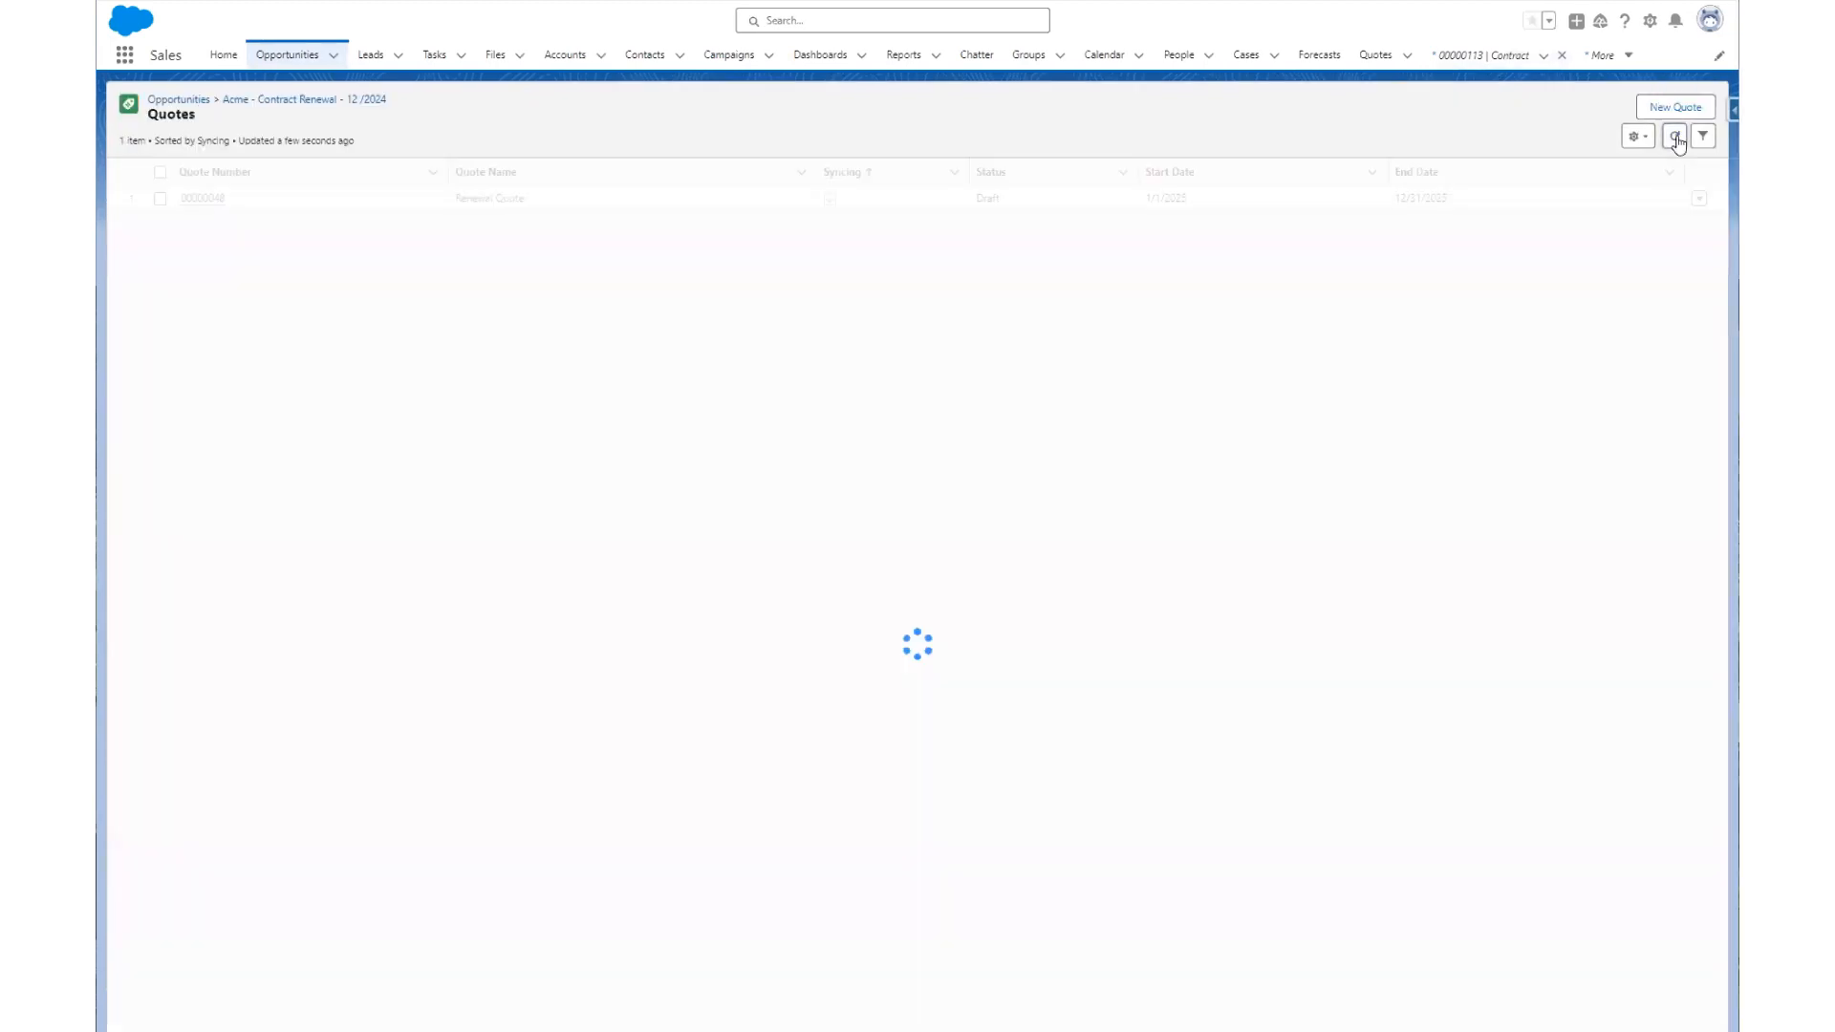
left_click(1679, 142)
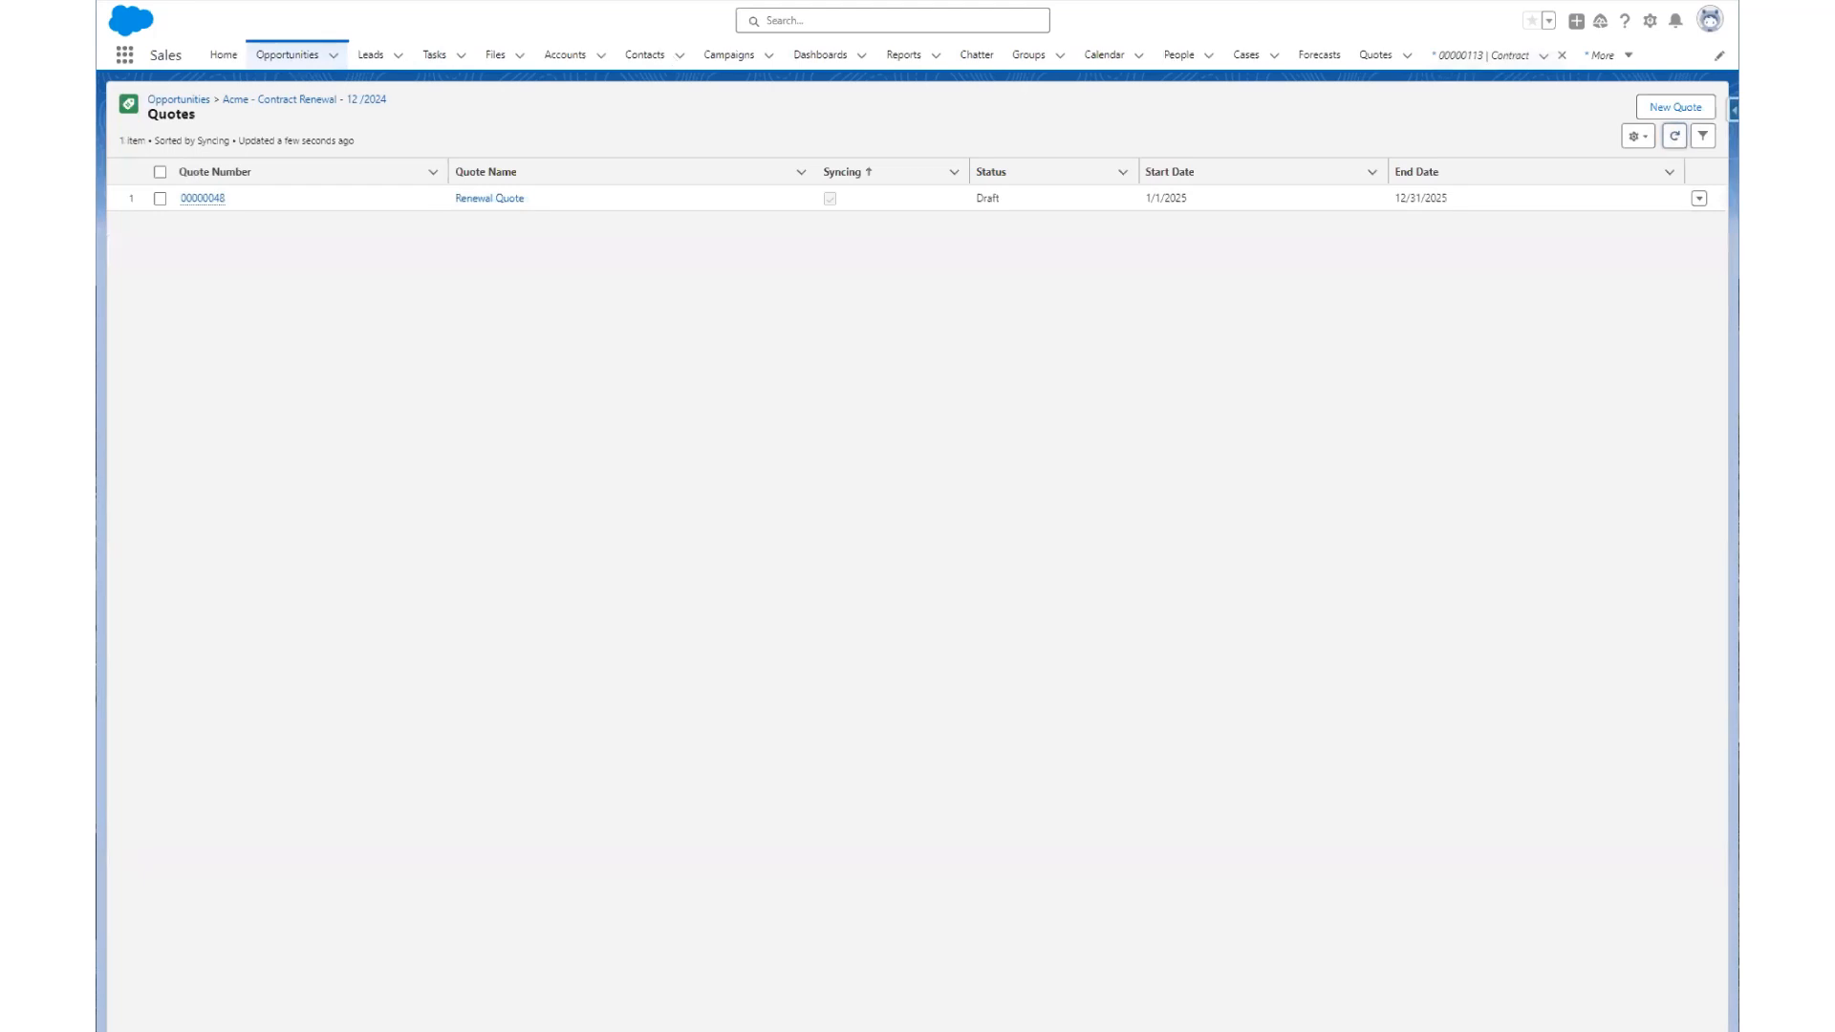
key("alt+Left")
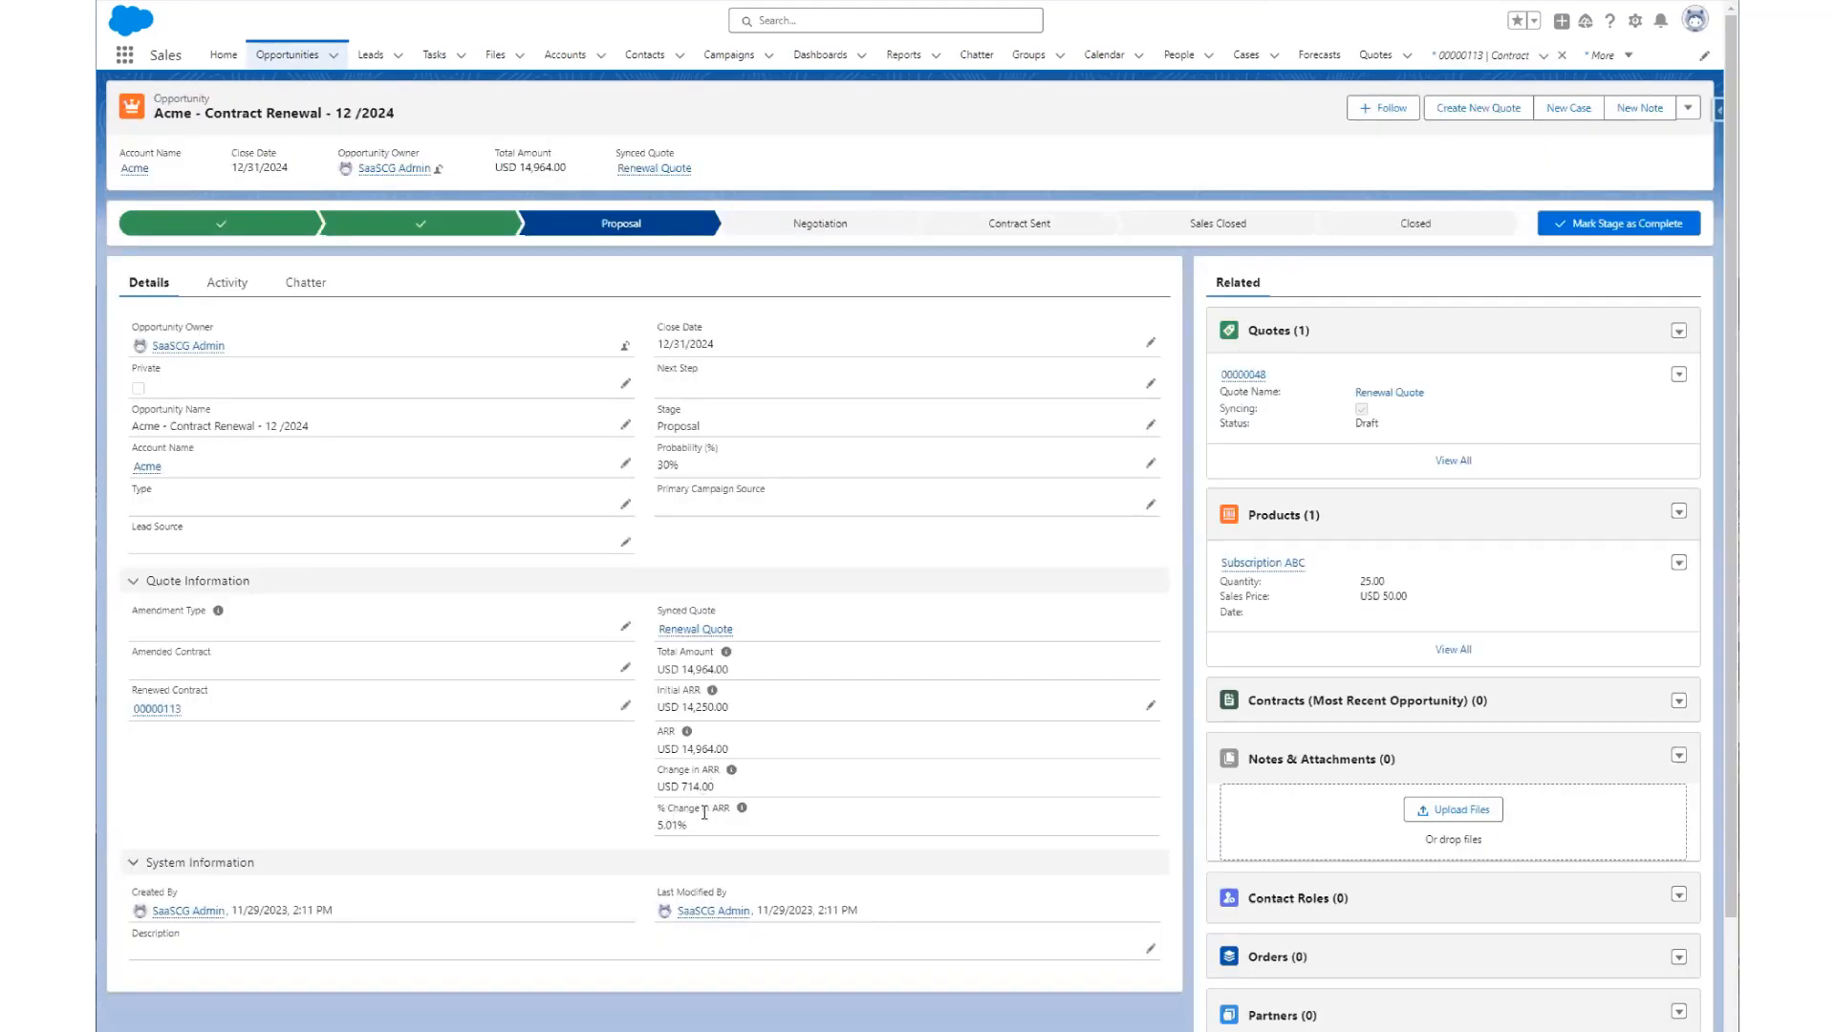
key("alt+Left")
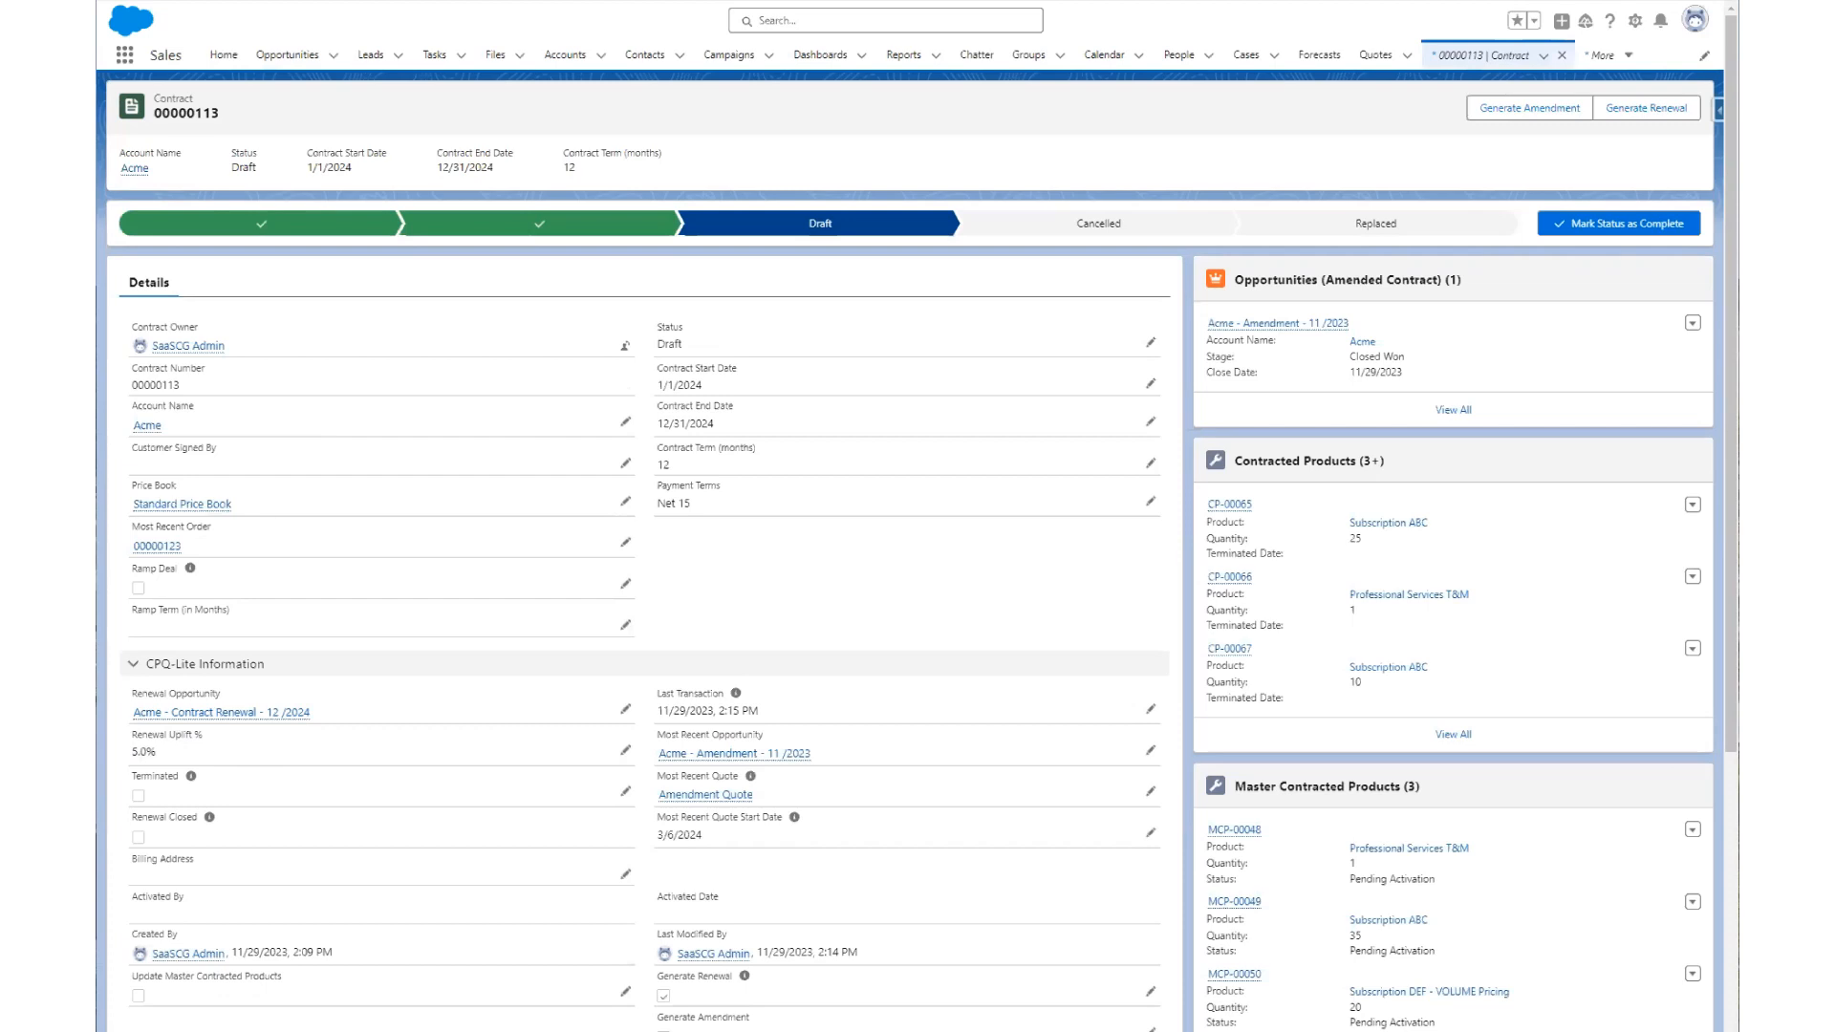
Refresh the contract, reopen its renewal opportunity, and open the newer, syncing Renewal Quote
key("F5")
left_click(282, 714)
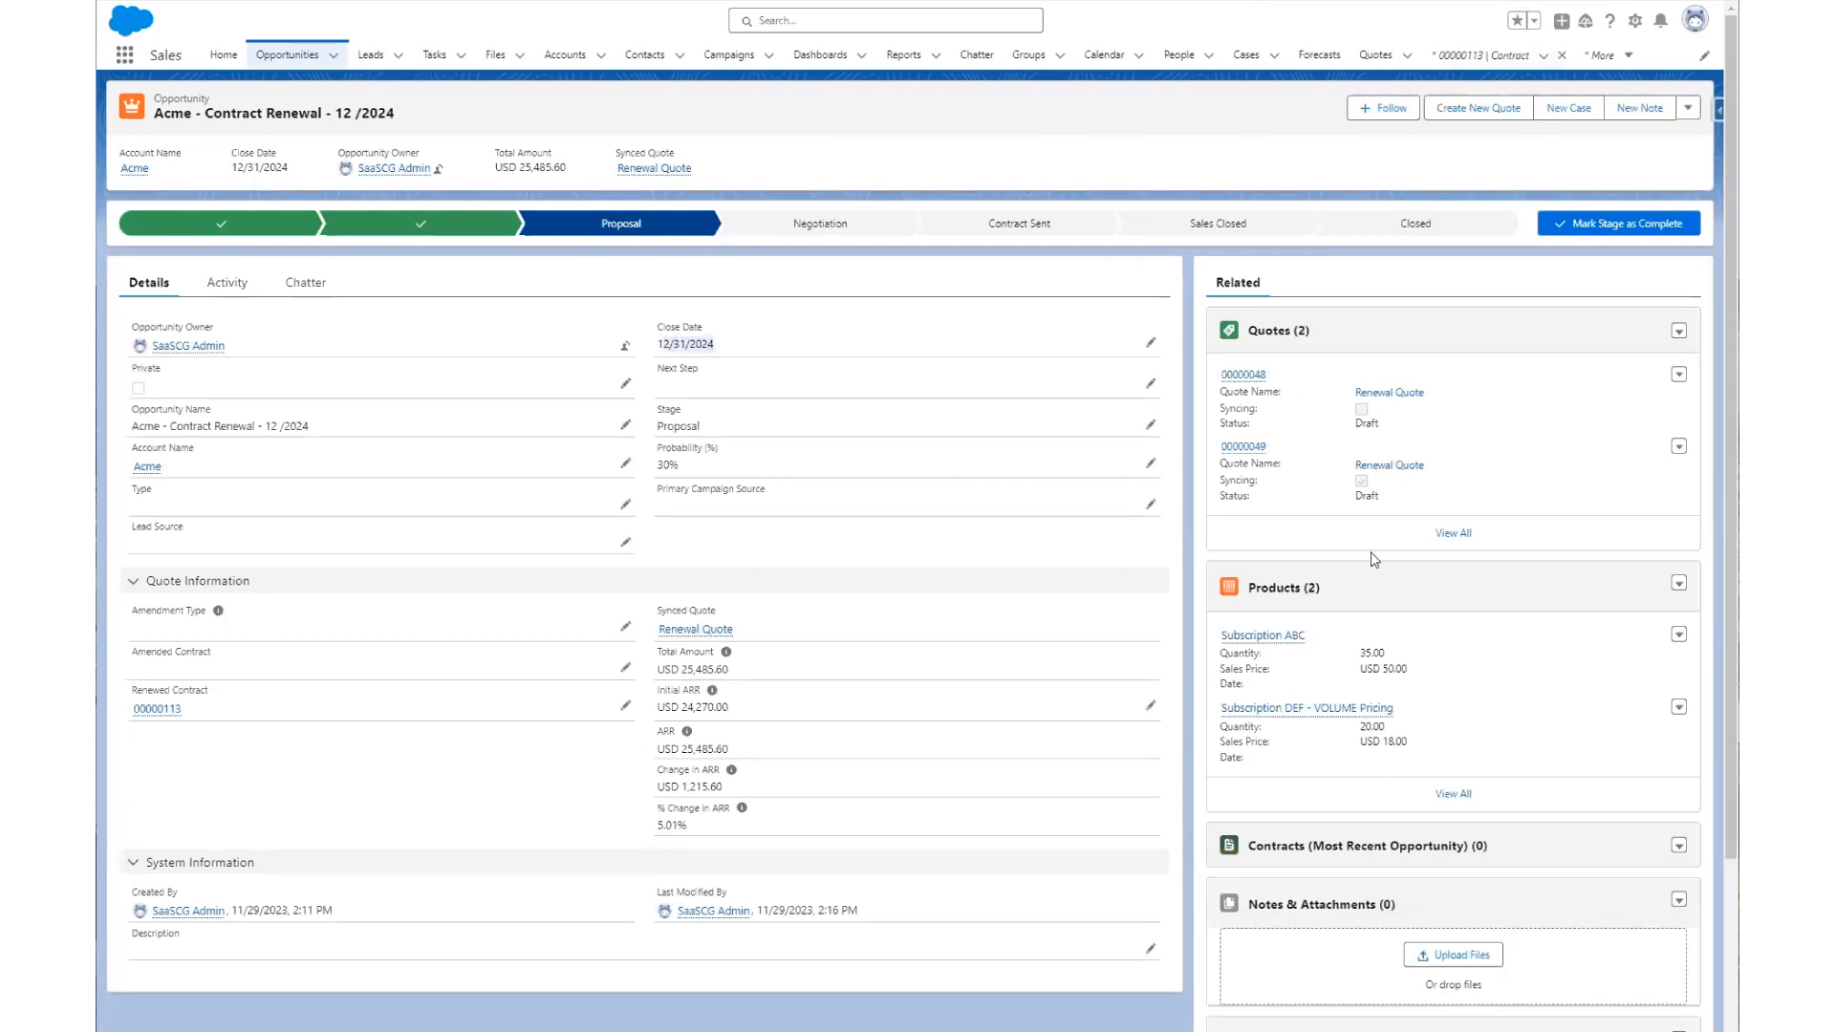
left_click(1251, 446)
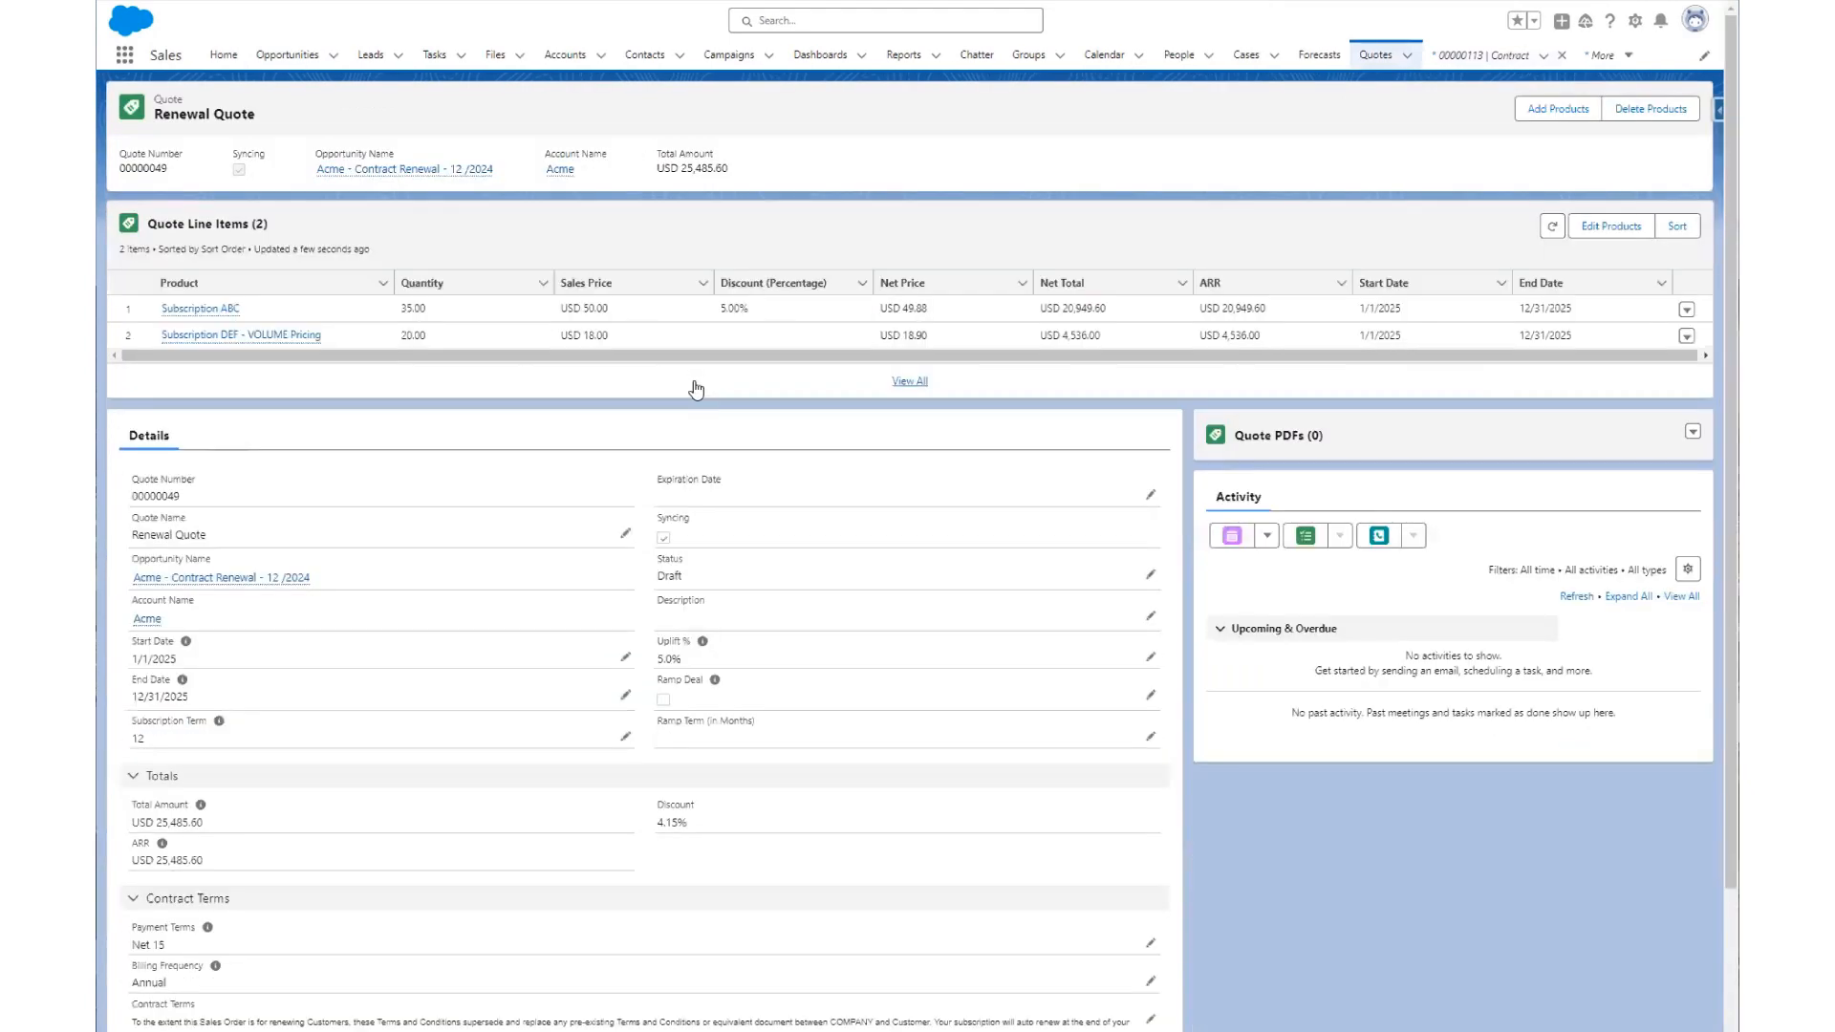
Check both line item quantities on the Renewal Quote and the sales price of Subscription DEF - VOLUME Pricing
left_click_drag(401, 309, 427, 309)
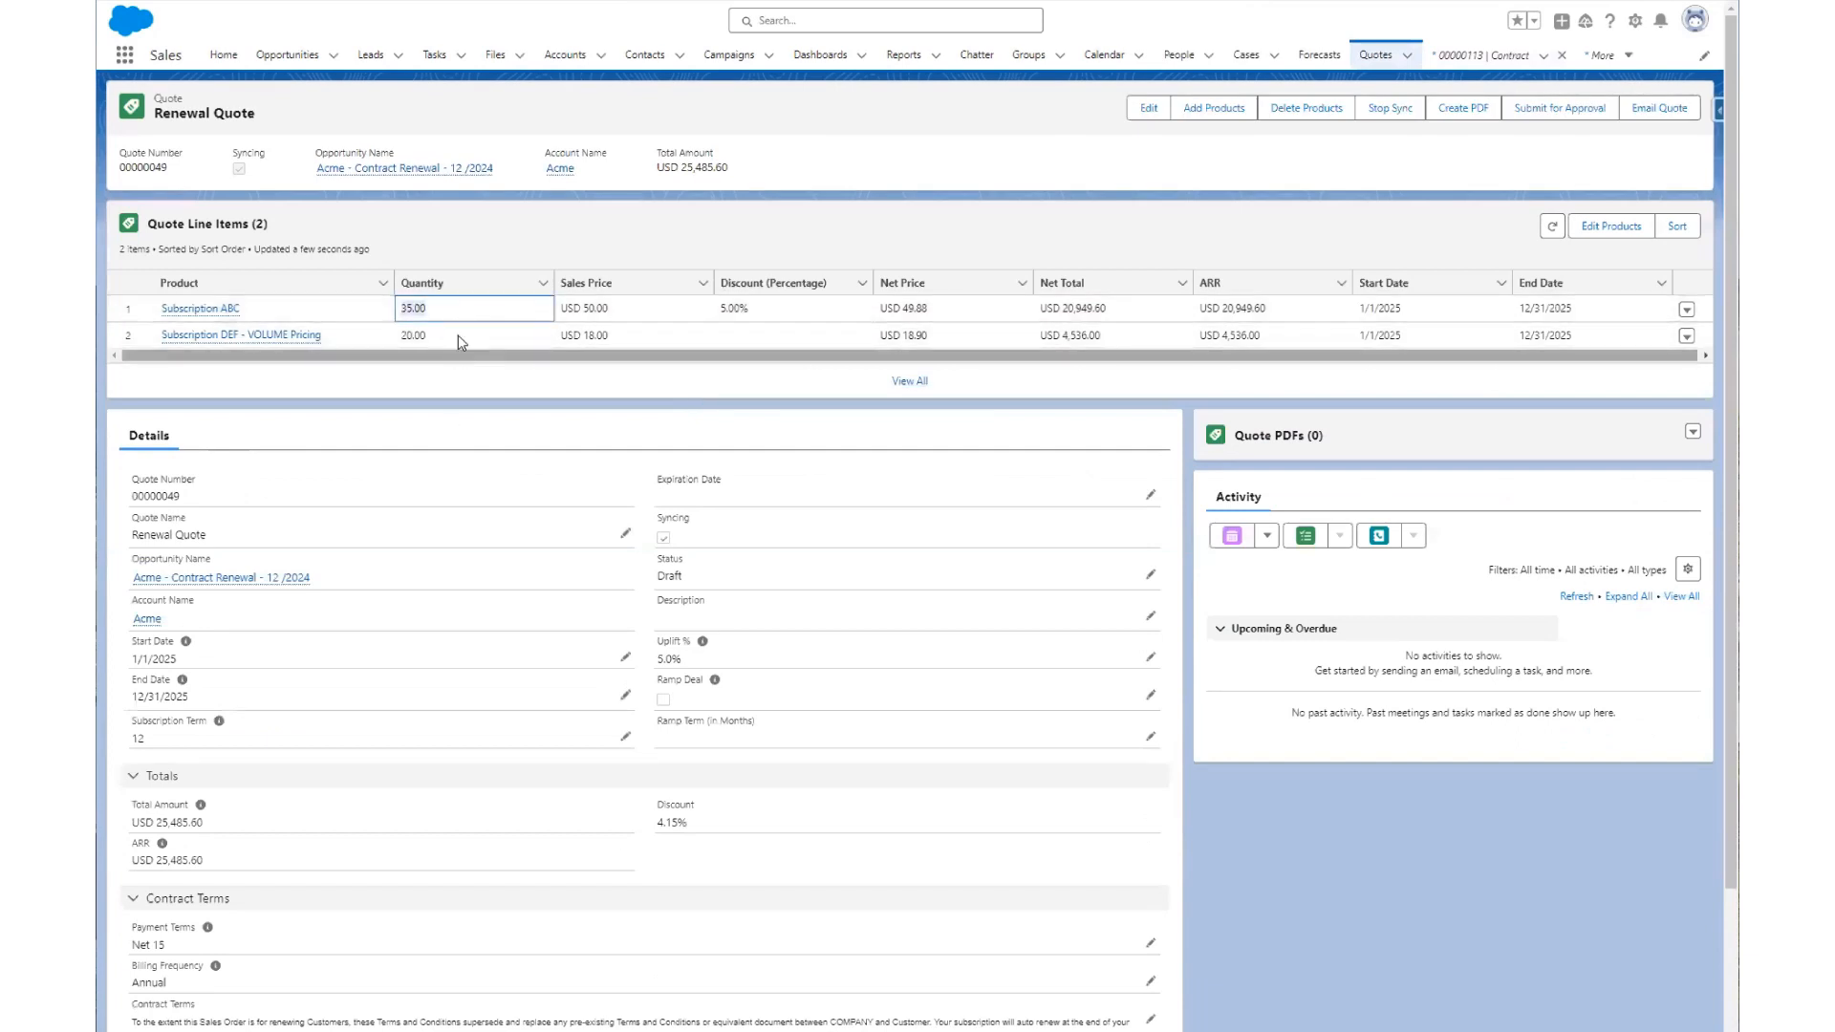
left_click(416, 335)
left_click(577, 333)
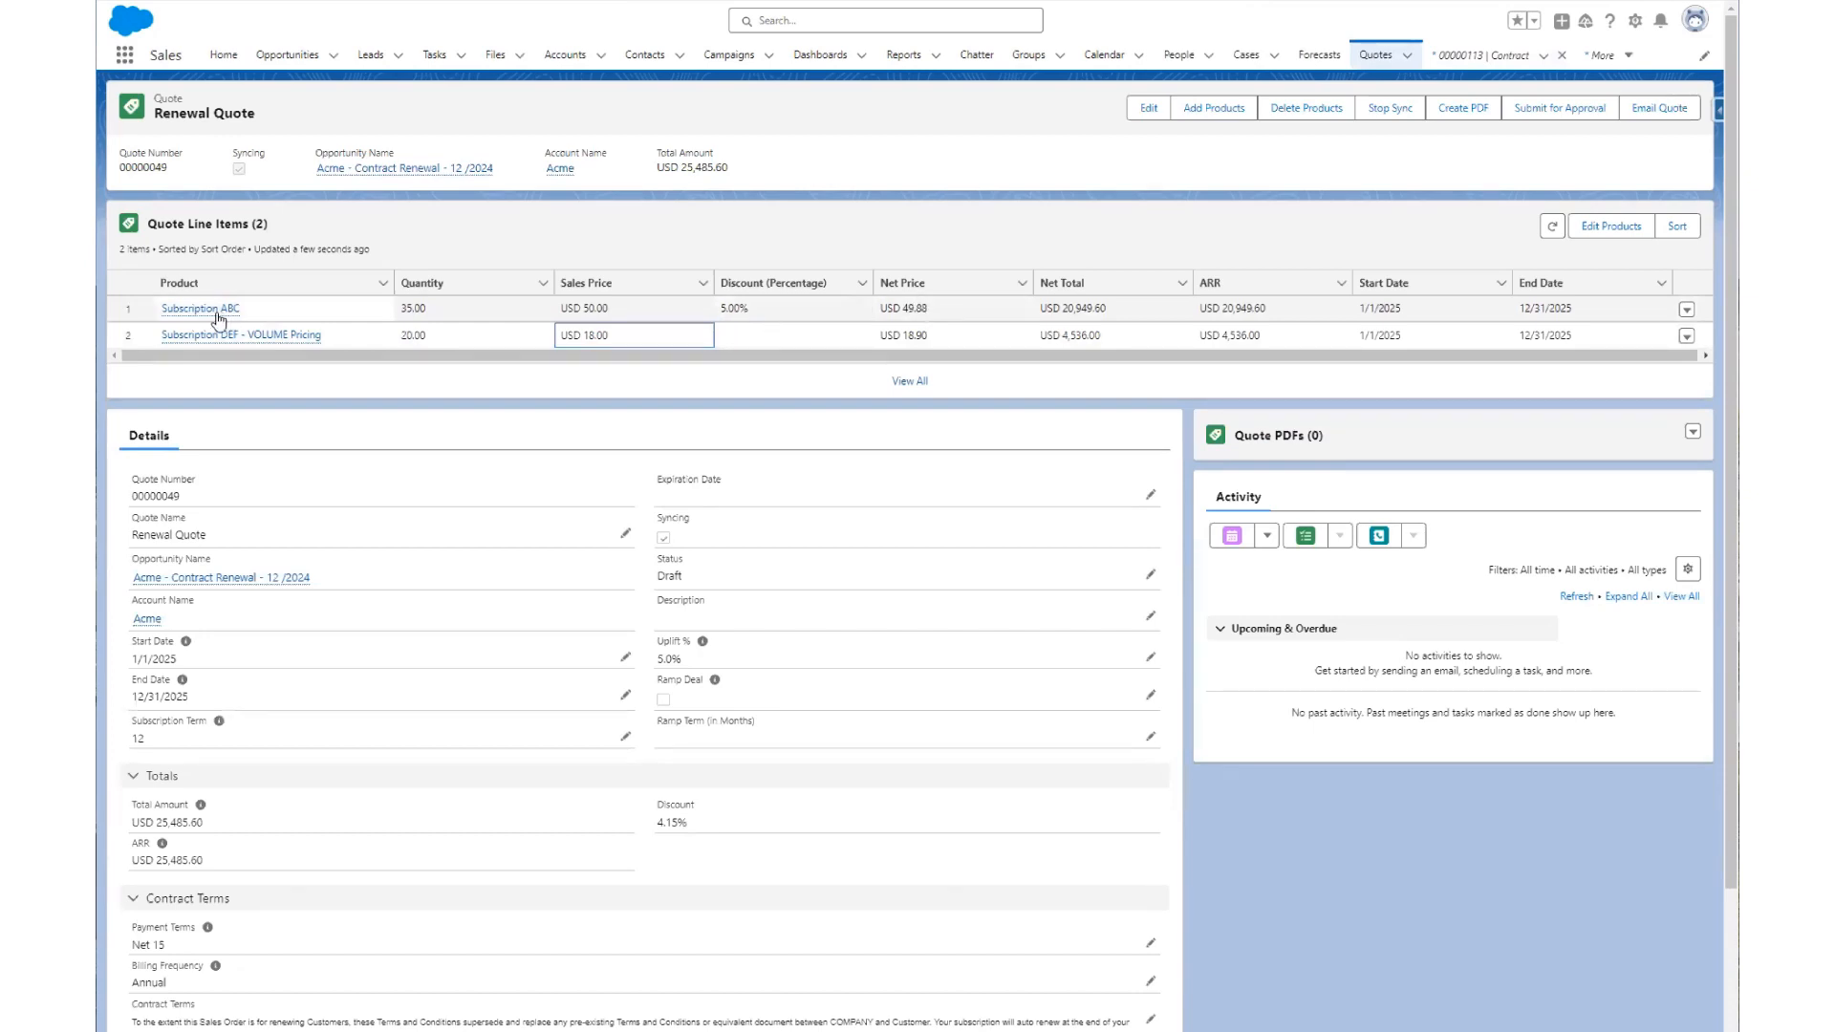
Open the renewal quote's line items, check the uplift percentage on Subscription ABC, and return to the quote
left_click(239, 331)
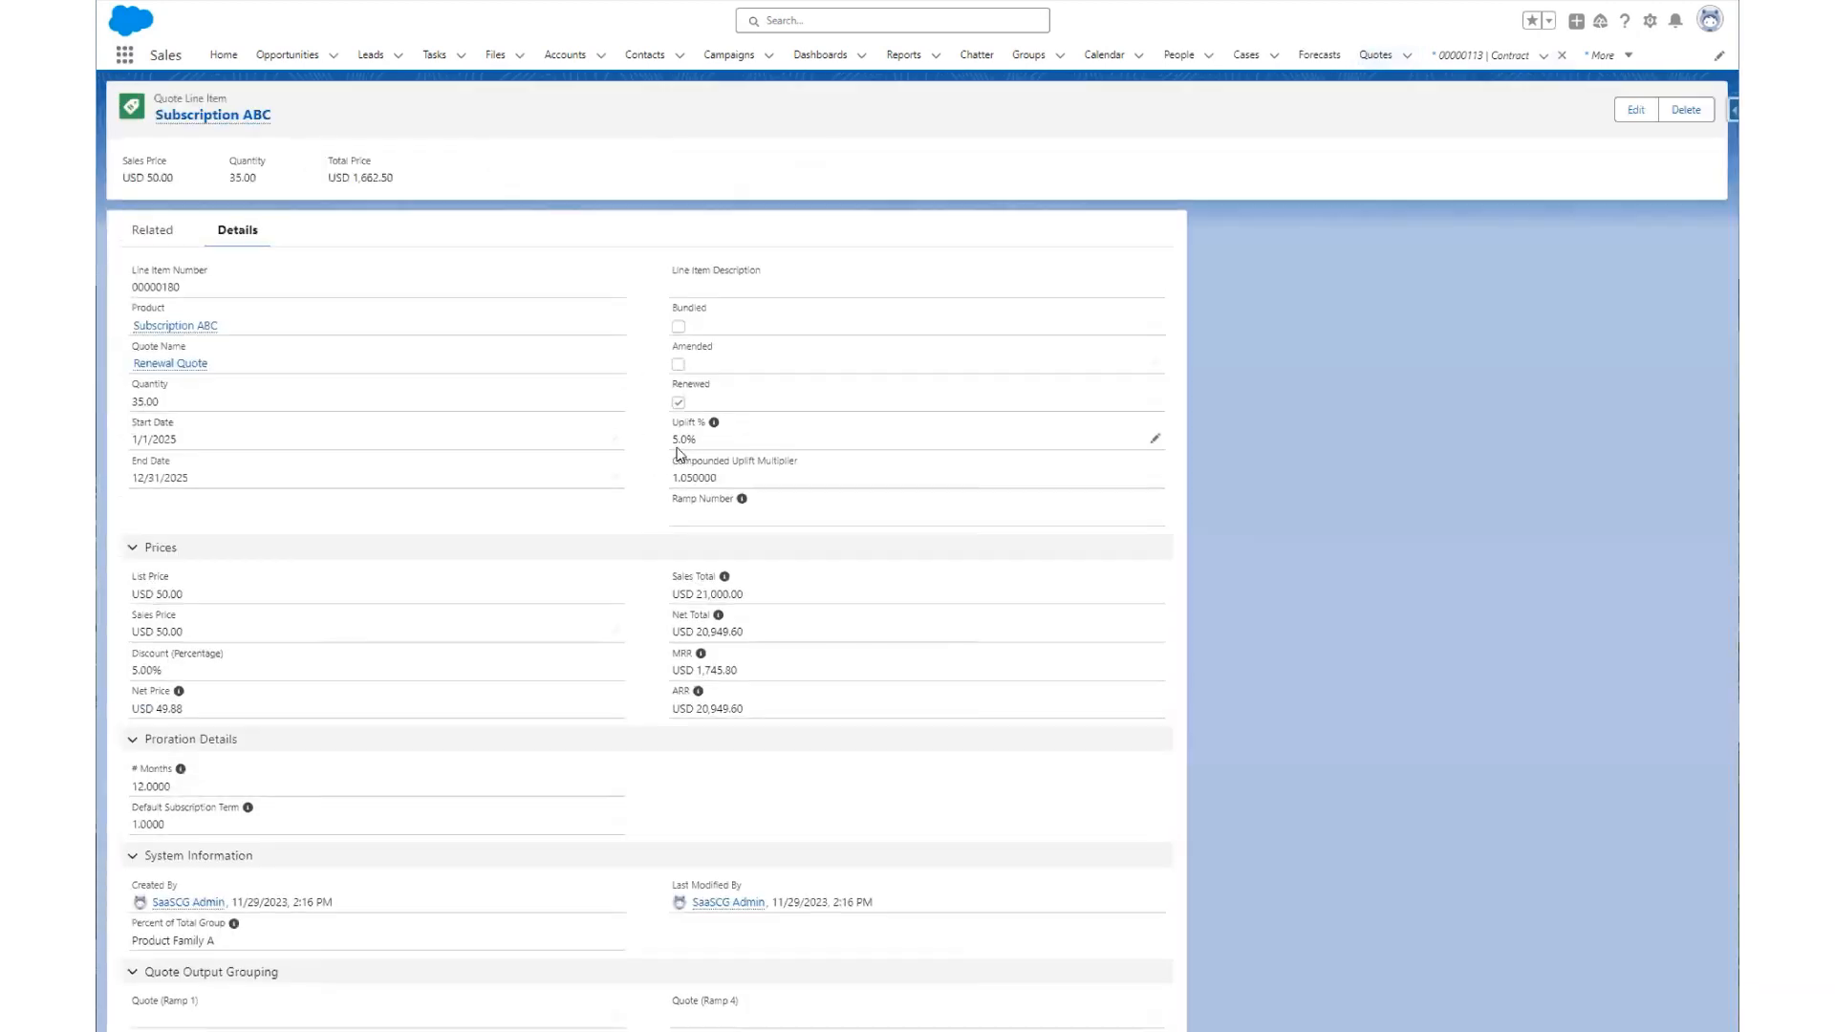
left_click_drag(672, 439, 703, 449)
key("ctrl+w")
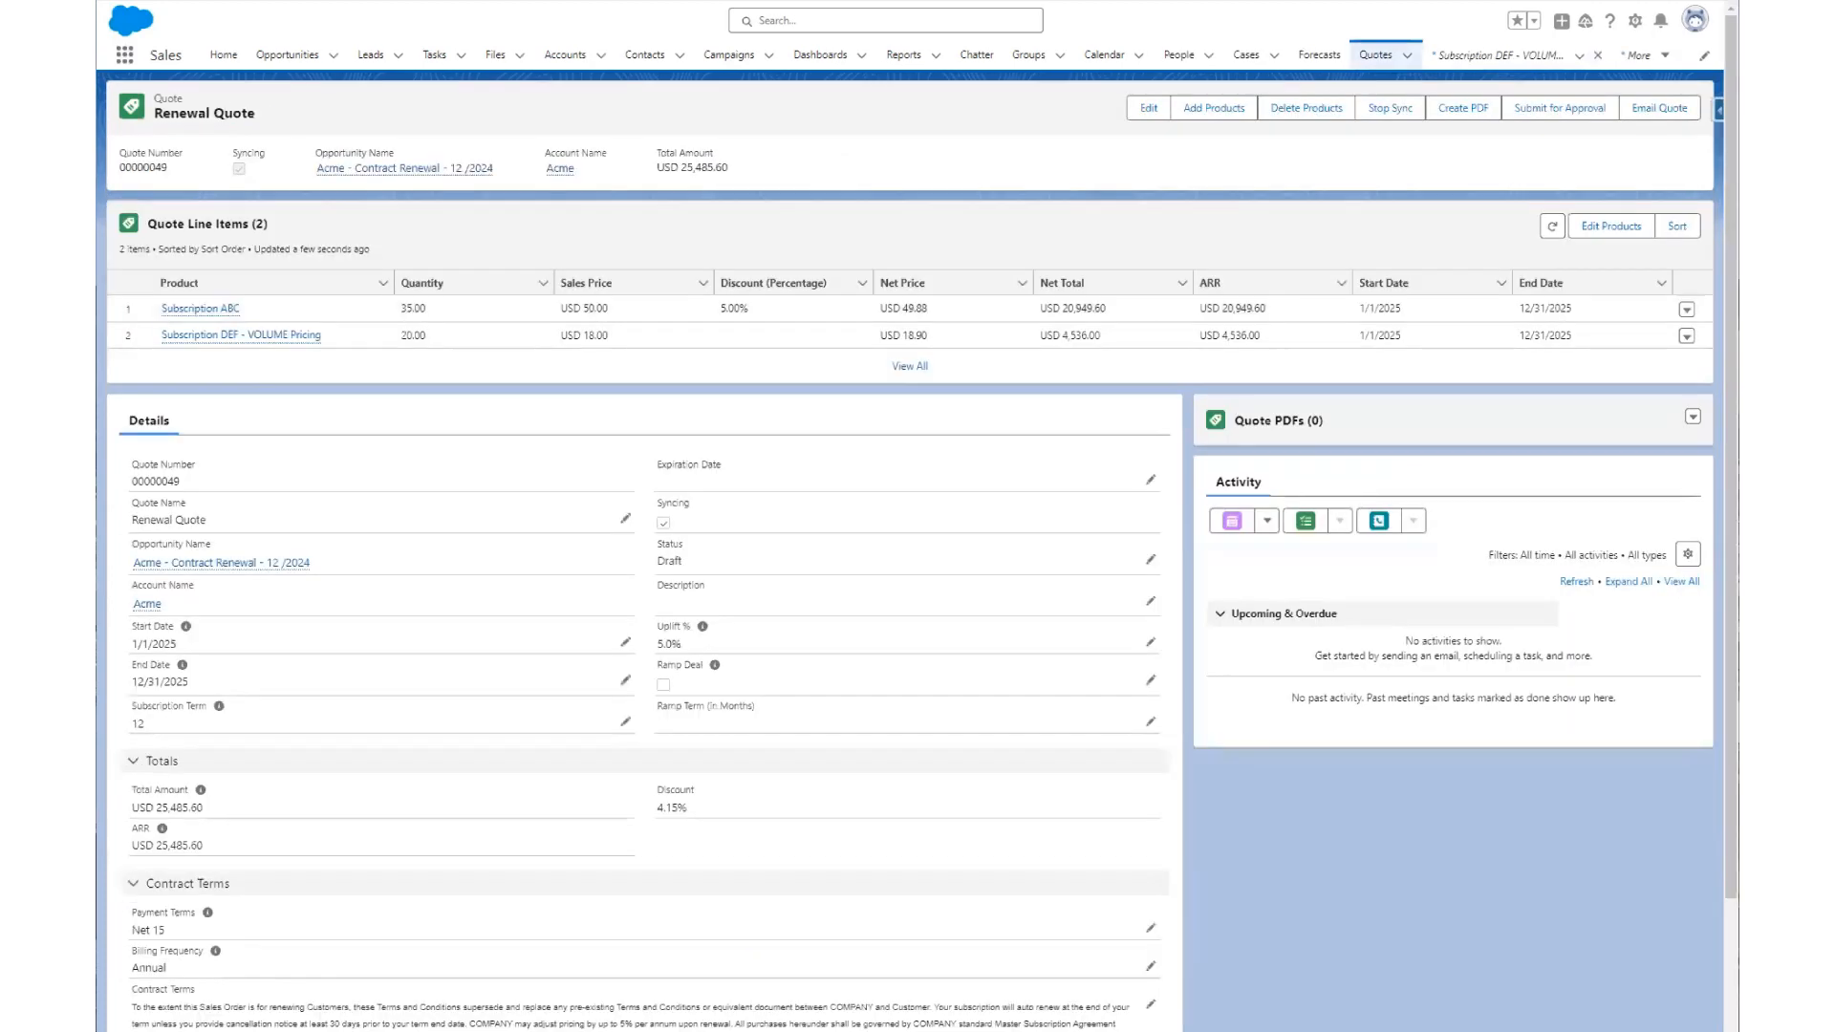
Check the net price of the Subscription ABC line and open the renewal opportunity linked to the quote
left_click(974, 311)
mouse_move(249, 570)
left_click(184, 564)
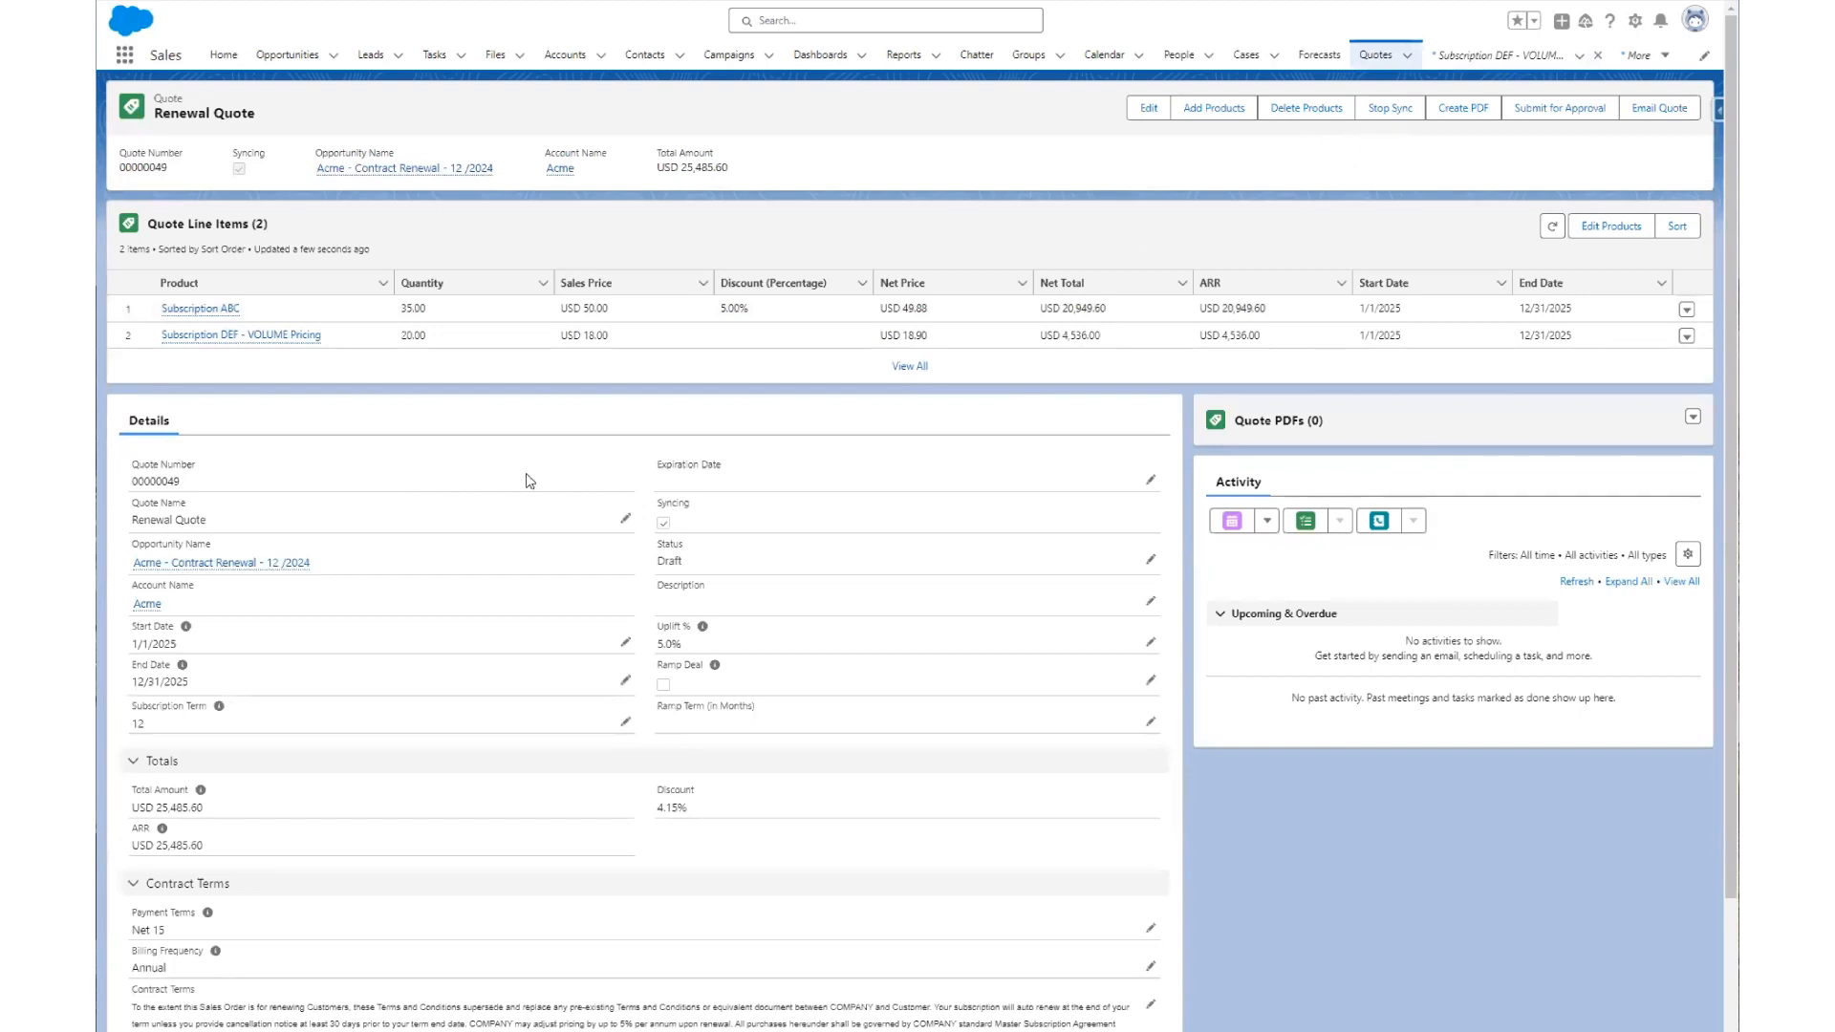